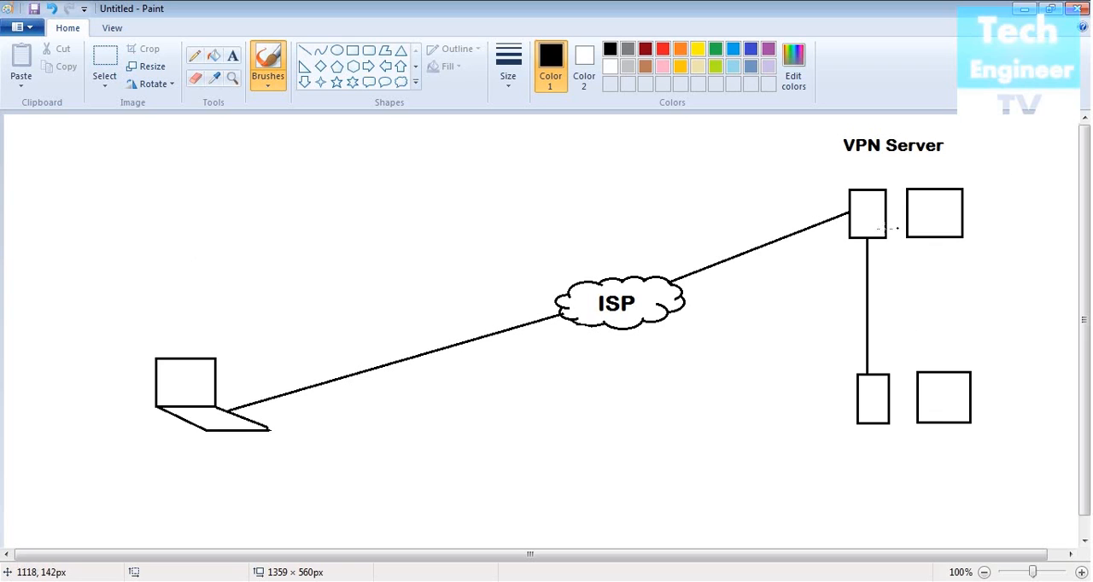
- Handwrite Delhi beside the VPN server and Mumbai above the laptop with the brush, and draw an arc around the laptop
{"action": "mouse_move", "coordinate": [648, 193]}
{"action": "left_mouse_down"}
{"action": "mouse_move", "coordinate": [688, 202]}
{"action": "mouse_move", "coordinate": [773, 185]}
{"action": "mouse_move", "coordinate": [776, 217]}
{"action": "left_mouse_up"}
{"action": "mouse_move", "coordinate": [784, 161]}
{"action": "left_mouse_down"}
{"action": "mouse_move", "coordinate": [821, 217]}
{"action": "mouse_move", "coordinate": [845, 195]}
{"action": "mouse_move", "coordinate": [839, 178]}
{"action": "left_mouse_up"}
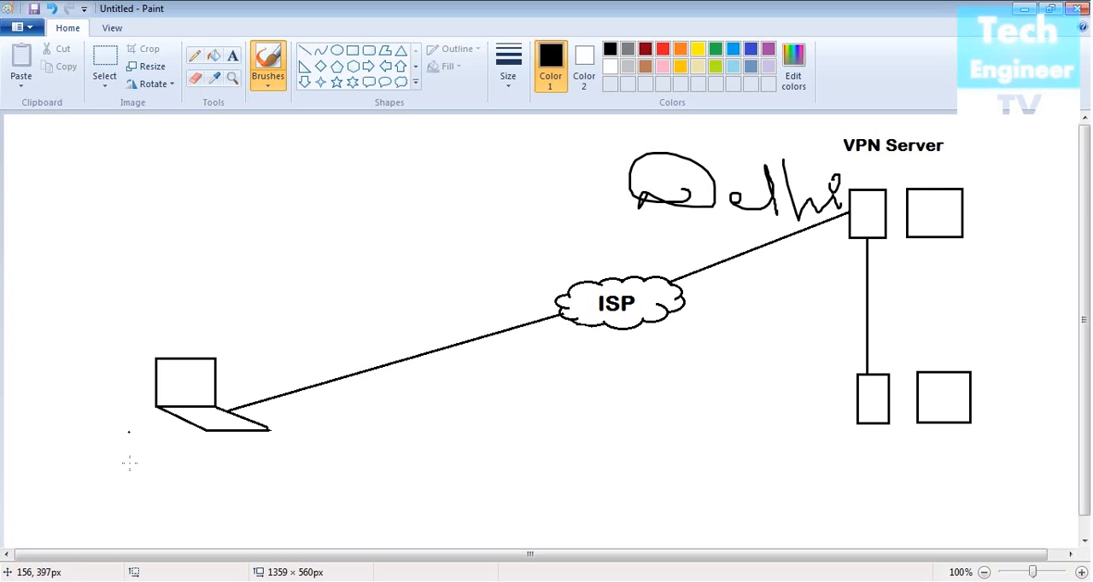
{"action": "left_click_drag", "start_coordinate": [196, 293], "coordinate": [231, 499]}
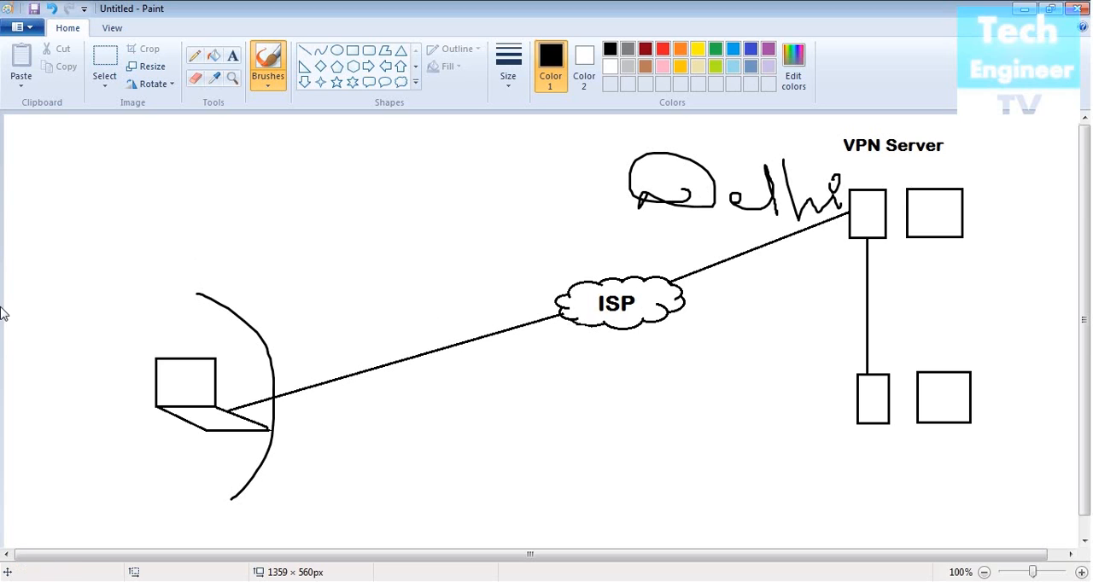
{"action": "mouse_move", "coordinate": [19, 337]}
{"action": "left_mouse_down"}
{"action": "mouse_move", "coordinate": [39, 305]}
{"action": "mouse_move", "coordinate": [68, 317]}
{"action": "mouse_move", "coordinate": [113, 299]}
{"action": "mouse_move", "coordinate": [179, 297]}
{"action": "mouse_move", "coordinate": [223, 271]}
{"action": "mouse_move", "coordinate": [203, 289]}
{"action": "left_mouse_up"}
{"action": "mouse_move", "coordinate": [266, 251]}
{"action": "left_mouse_down"}
{"action": "mouse_move", "coordinate": [263, 259]}
{"action": "mouse_move", "coordinate": [290, 259]}
{"action": "left_mouse_up"}
{"action": "left_click", "coordinate": [280, 219]}
{"action": "left_click_drag", "start_coordinate": [280, 219], "coordinate": [281, 218]}
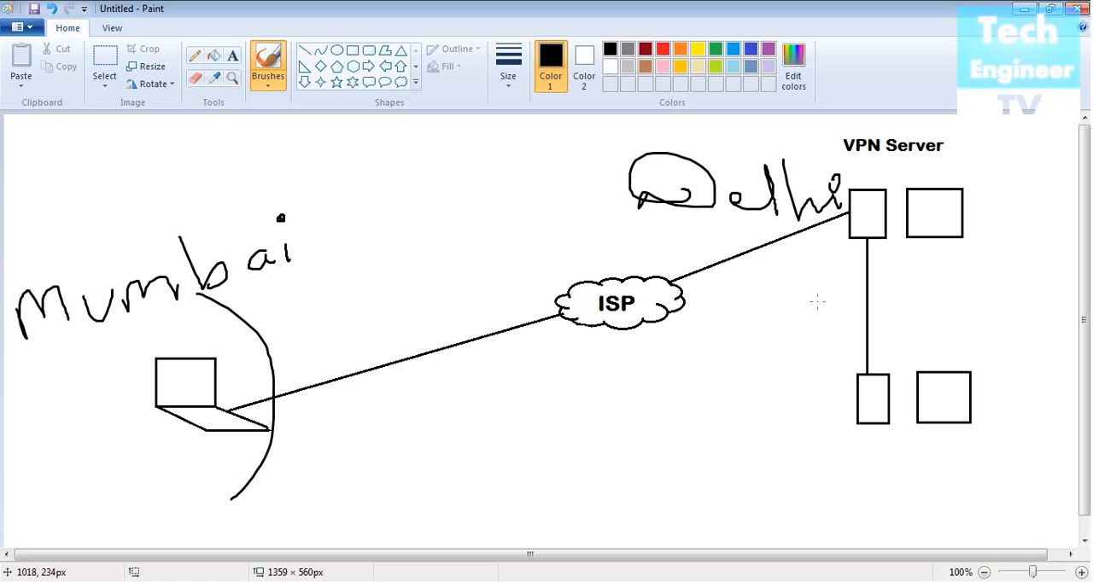
- Circle the two lower boxes and trace a freehand path from the laptop through the ISP cloud towards them
{"action": "mouse_move", "coordinate": [1000, 344]}
{"action": "left_mouse_down"}
{"action": "mouse_move", "coordinate": [793, 434]}
{"action": "mouse_move", "coordinate": [1014, 345]}
{"action": "mouse_move", "coordinate": [1004, 322]}
{"action": "left_mouse_up"}
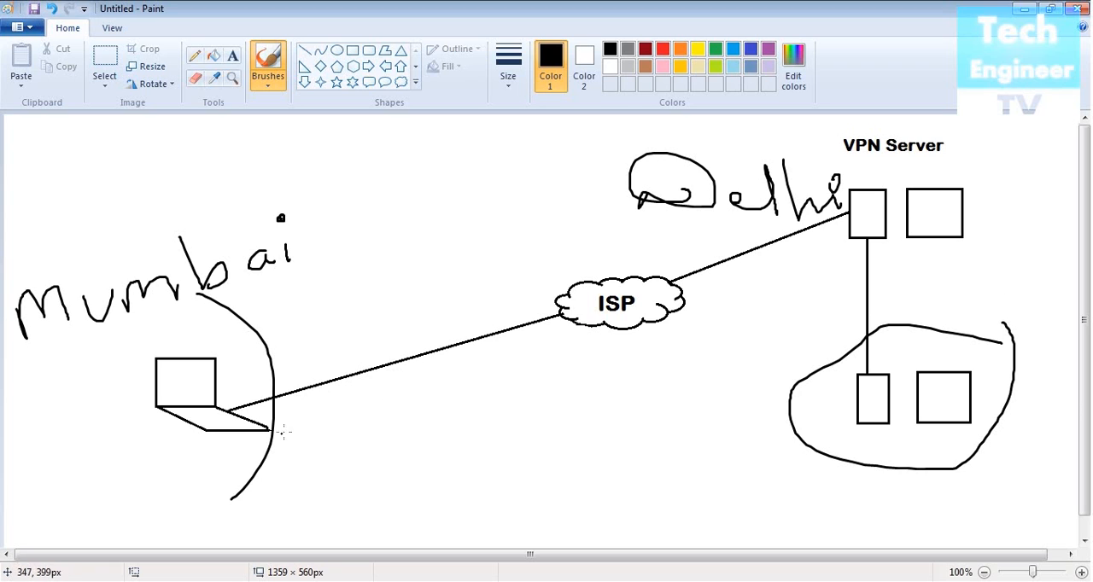
{"action": "mouse_move", "coordinate": [292, 427]}
{"action": "left_mouse_down"}
{"action": "mouse_move", "coordinate": [659, 304]}
{"action": "mouse_move", "coordinate": [840, 281]}
{"action": "mouse_move", "coordinate": [844, 316]}
{"action": "left_mouse_up"}
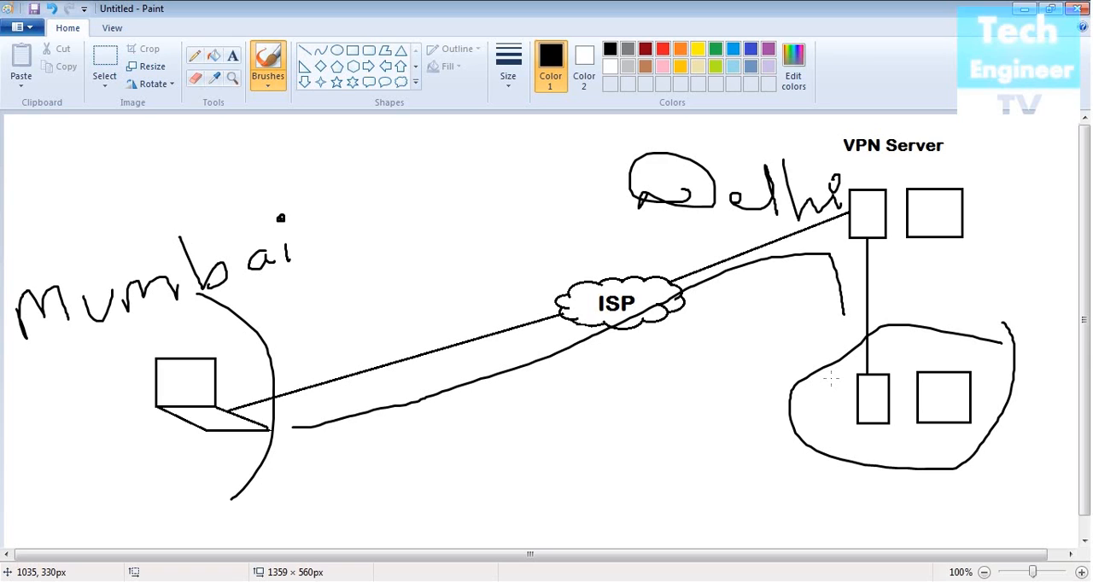
- Undo all the brush annotations and the VPN Server label, and handwrite VPN above the two upper boxes
{"action": "key", "text": "ctrl+z"}
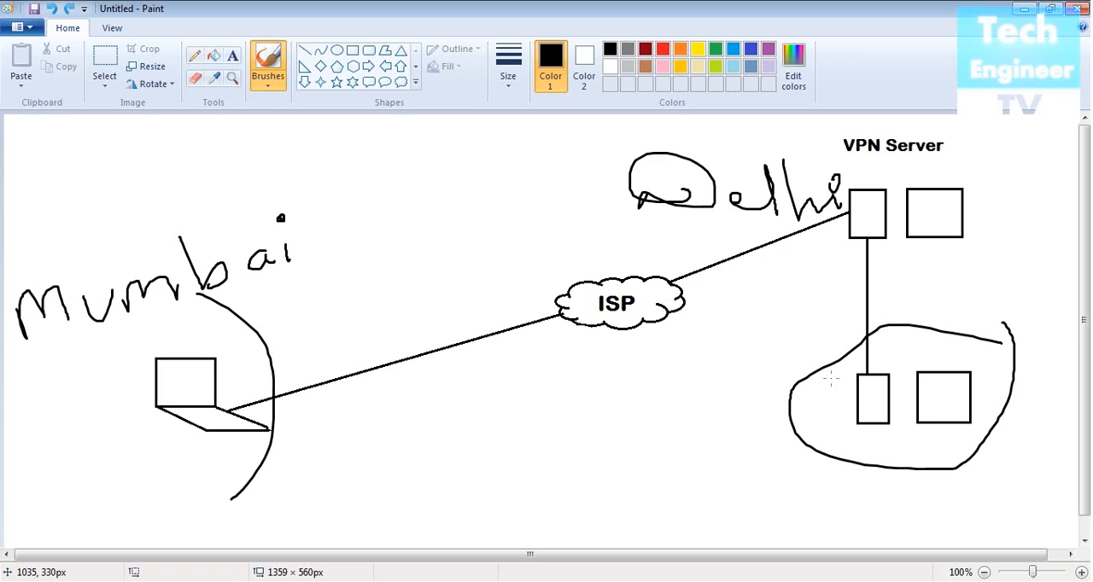
{"action": "key", "text": "ctrl+z"}
{"action": "key", "text": "ctrl+z"}
{"action": "key", "text": "ctrl+z"}
{"action": "key", "text": "ctrl+z"}
{"action": "key", "text": "ctrl+z"}
{"action": "key", "text": "ctrl+z"}
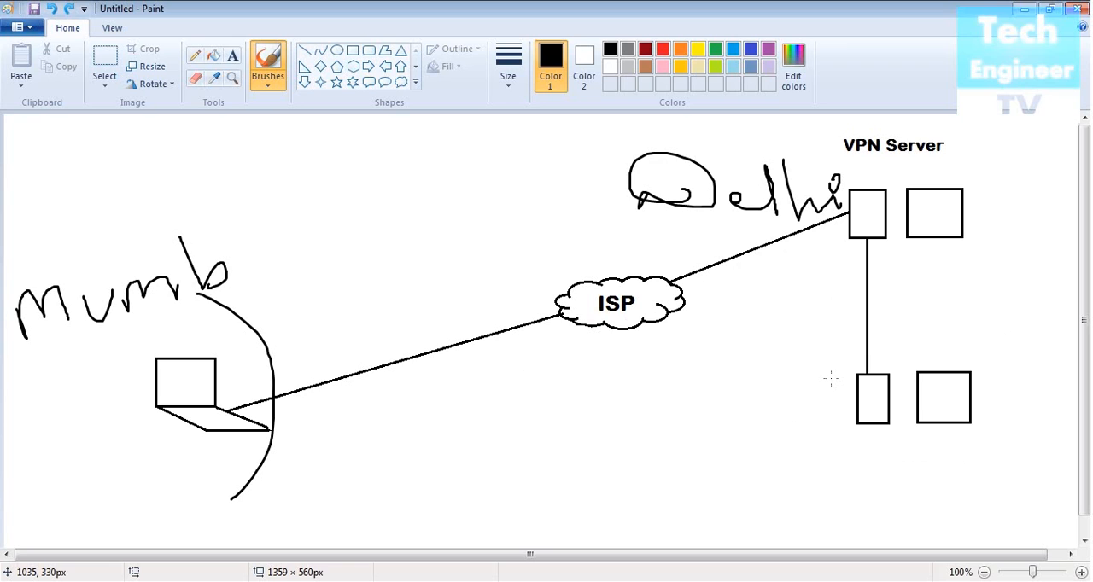
{"action": "key", "text": "ctrl+z"}
{"action": "key", "text": "ctrl+z"}
{"action": "key", "text": "ctrl+z"}
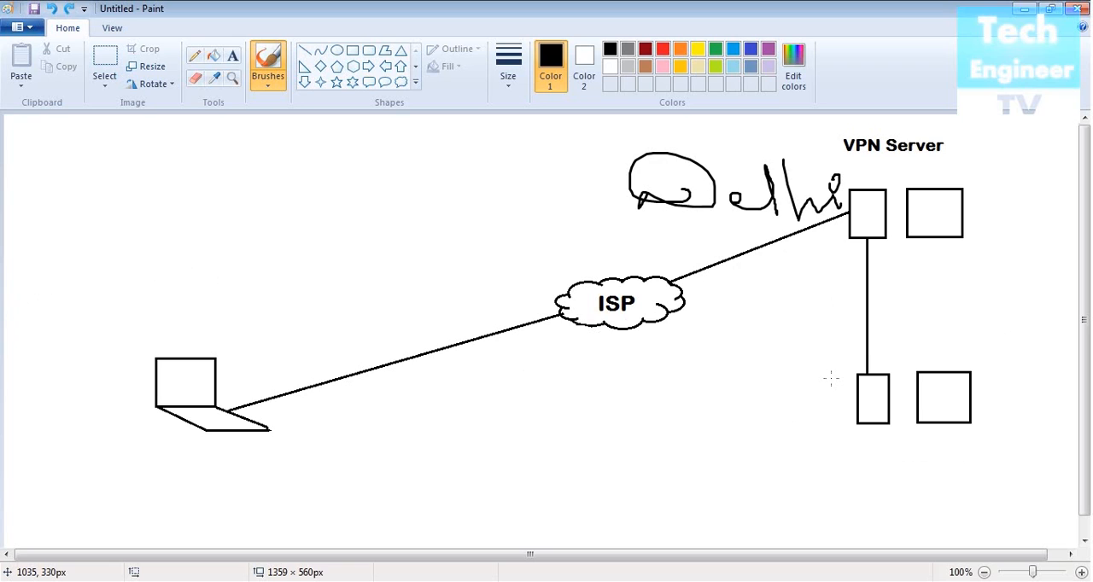
{"action": "key", "text": "ctrl+z"}
{"action": "key", "text": "ctrl+z"}
{"action": "key", "text": "ctrl+z"}
{"action": "key", "text": "ctrl+z"}
{"action": "key", "text": "ctrl+z"}
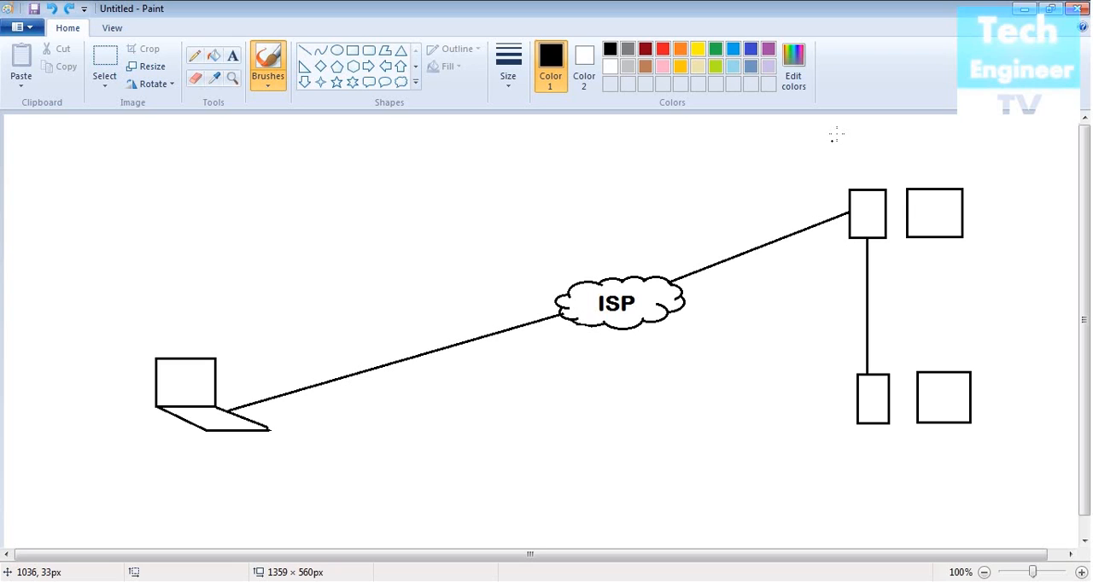
{"action": "mouse_move", "coordinate": [833, 139]}
{"action": "left_mouse_down"}
{"action": "mouse_move", "coordinate": [844, 155]}
{"action": "mouse_move", "coordinate": [856, 133]}
{"action": "mouse_move", "coordinate": [887, 135]}
{"action": "mouse_move", "coordinate": [873, 151]}
{"action": "mouse_move", "coordinate": [957, 154]}
{"action": "left_mouse_up"}
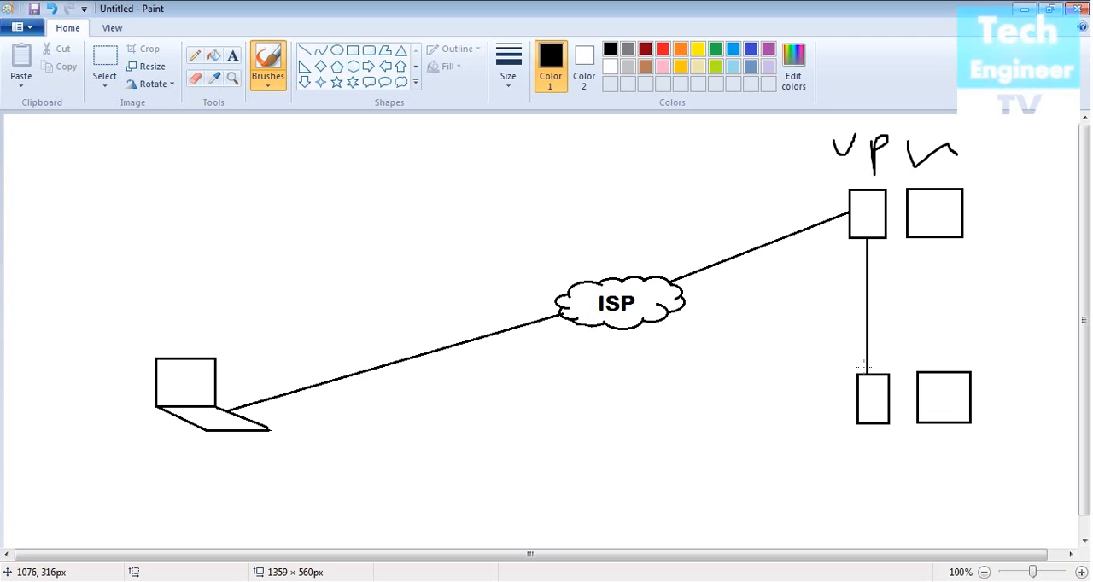
- Switch from the drawing to the WS2K8 2 virtual machine and refresh its desktop
{"action": "left_click", "coordinate": [1023, 8]}
{"action": "right_click", "coordinate": [507, 224]}
{"action": "right_click", "coordinate": [507, 183]}
{"action": "left_click", "coordinate": [534, 213]}
{"action": "right_click", "coordinate": [538, 139]}
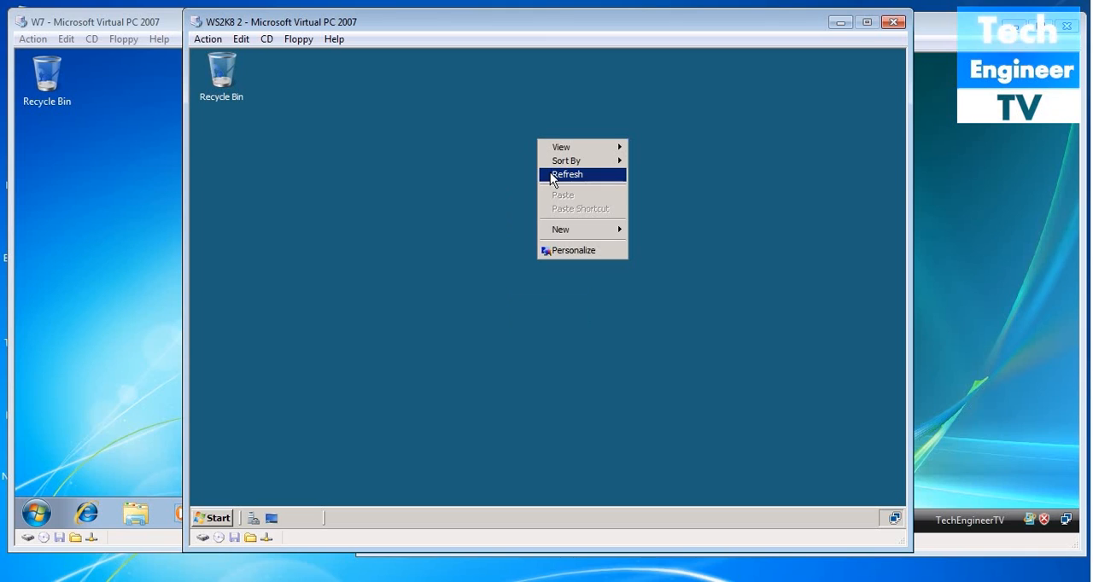
{"action": "left_click", "coordinate": [552, 175]}
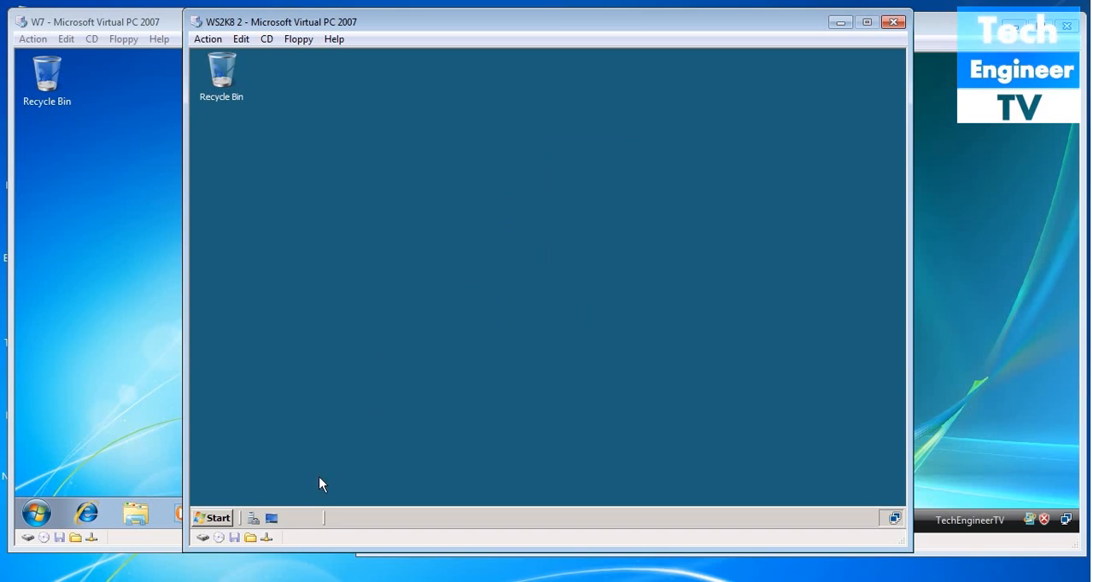
- Start adding a role in Server Manager and select Network Policy and Access Services
{"action": "left_click", "coordinate": [253, 519]}
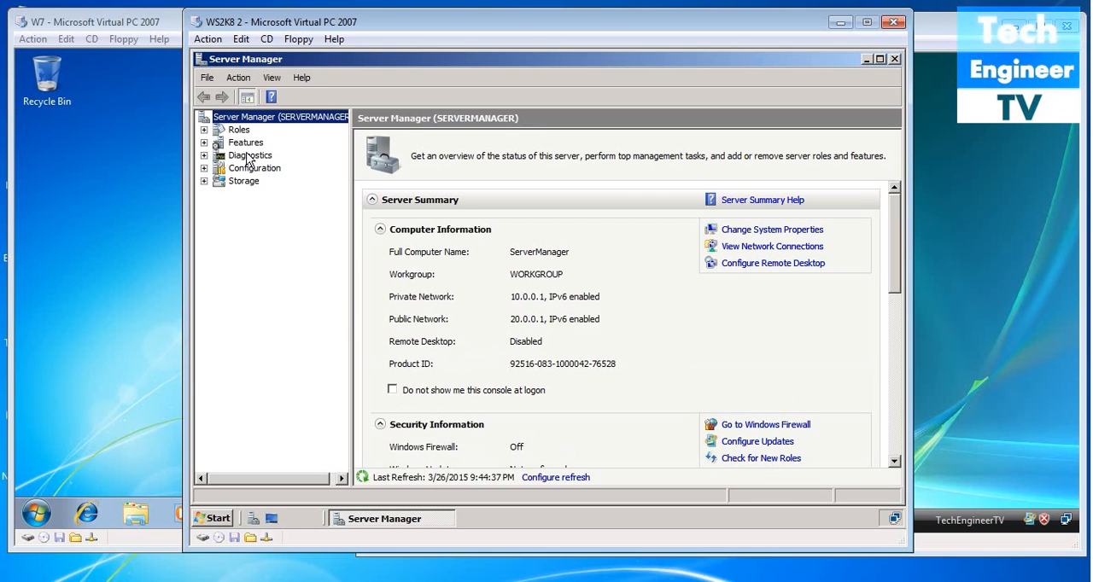
{"action": "left_click", "coordinate": [238, 130]}
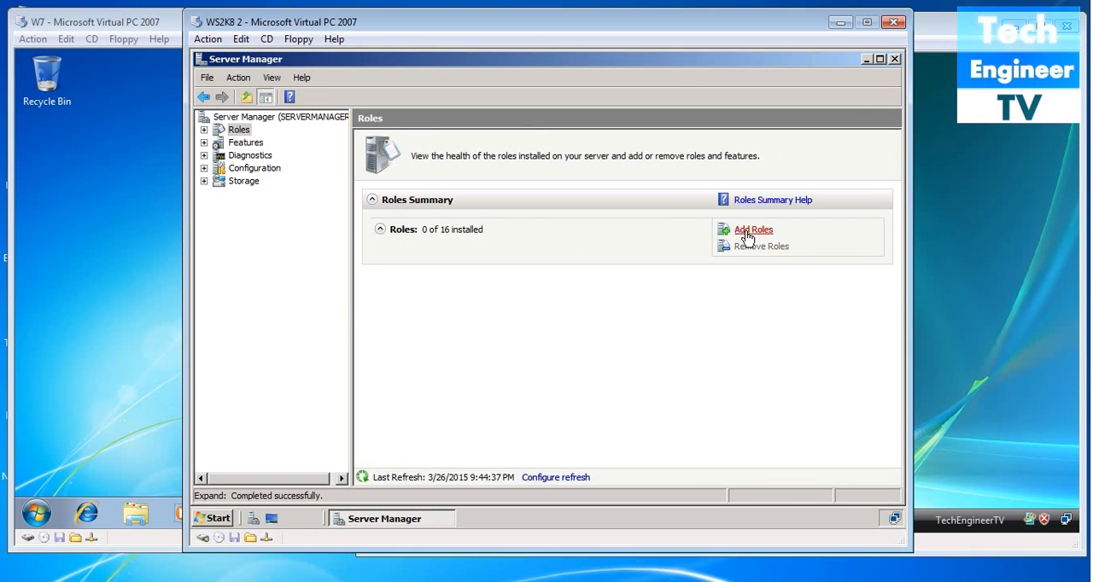
{"action": "left_click", "coordinate": [742, 229]}
{"action": "left_click", "coordinate": [688, 493]}
{"action": "left_click", "coordinate": [421, 299]}
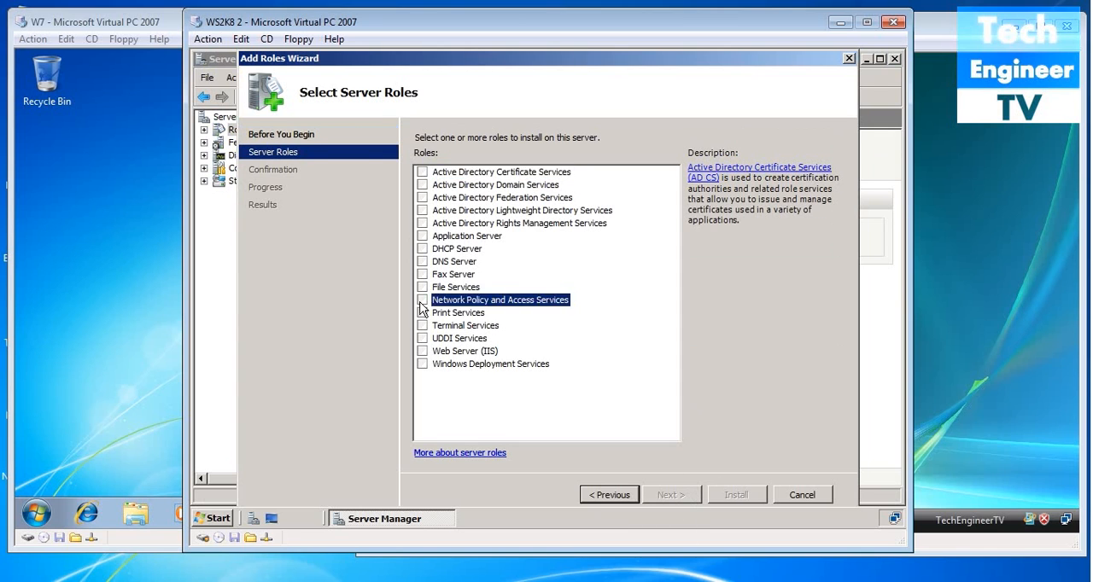
{"action": "left_click", "coordinate": [671, 494]}
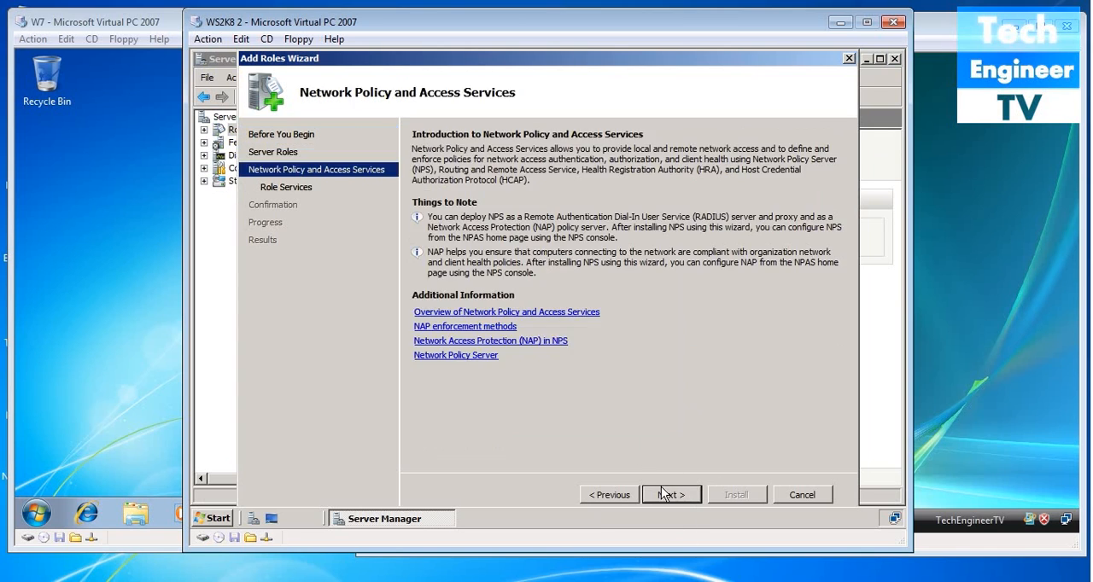
- Install the role with Routing and Remote Access Services, including Remote Access Service and Routing, and close Server Manager
{"action": "left_click", "coordinate": [664, 494]}
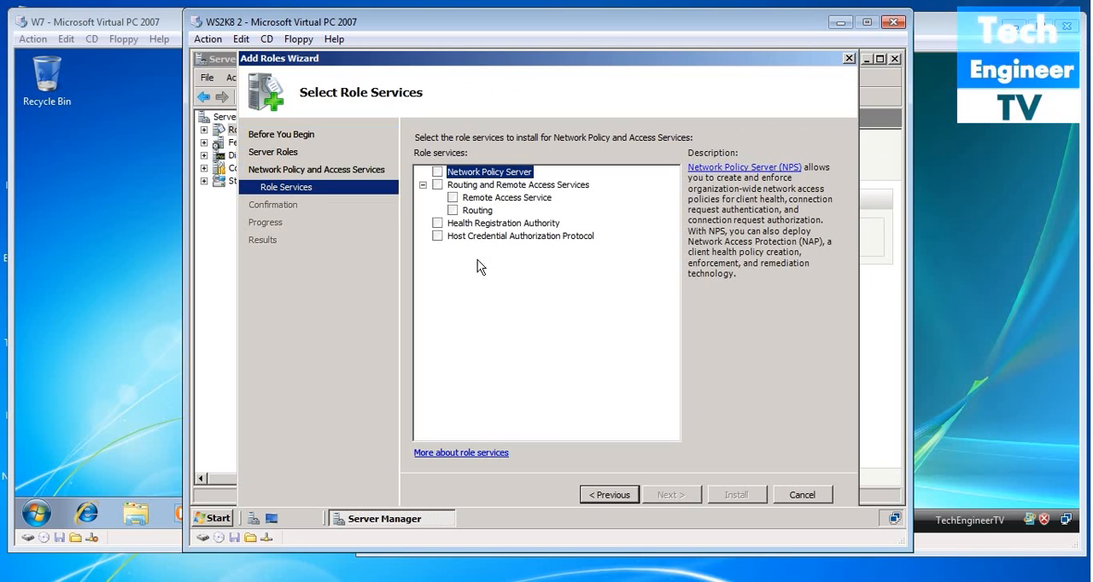
{"action": "left_click", "coordinate": [437, 184]}
{"action": "left_click", "coordinate": [669, 496]}
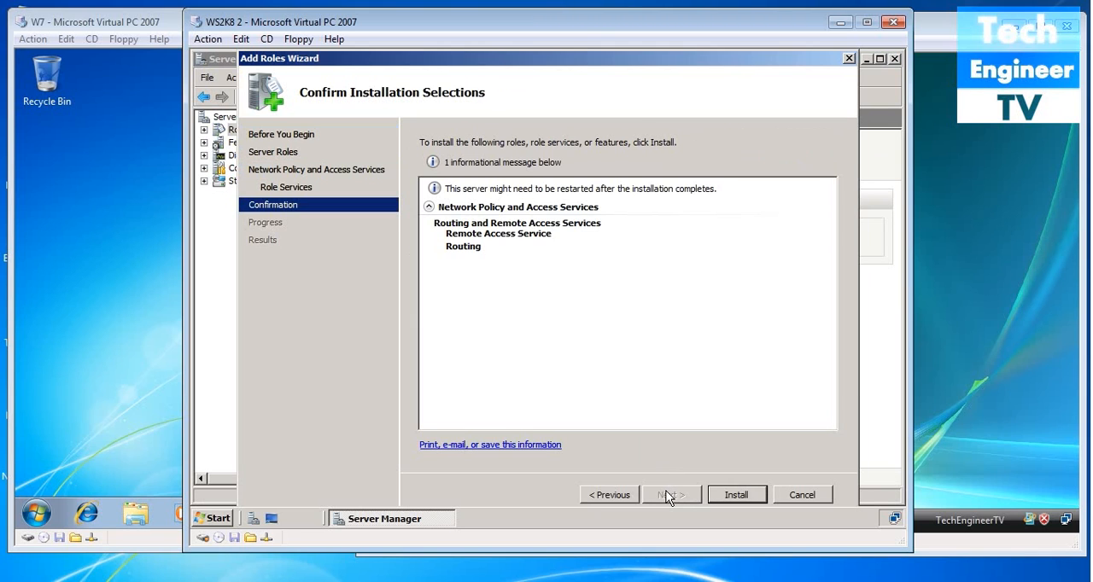
{"action": "left_click", "coordinate": [734, 496]}
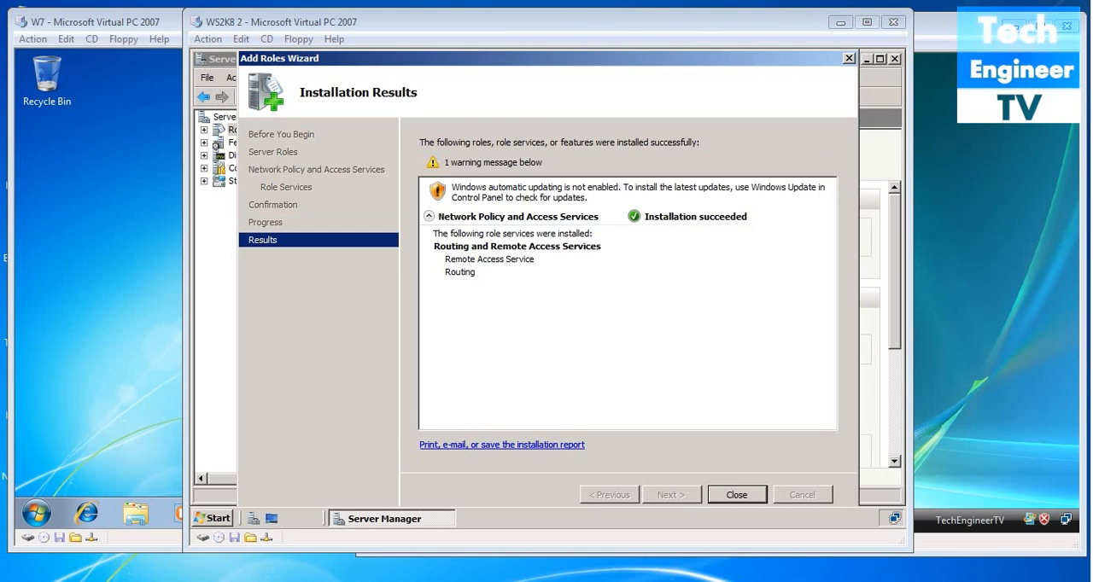
{"action": "left_click", "coordinate": [743, 494]}
{"action": "left_click", "coordinate": [734, 495]}
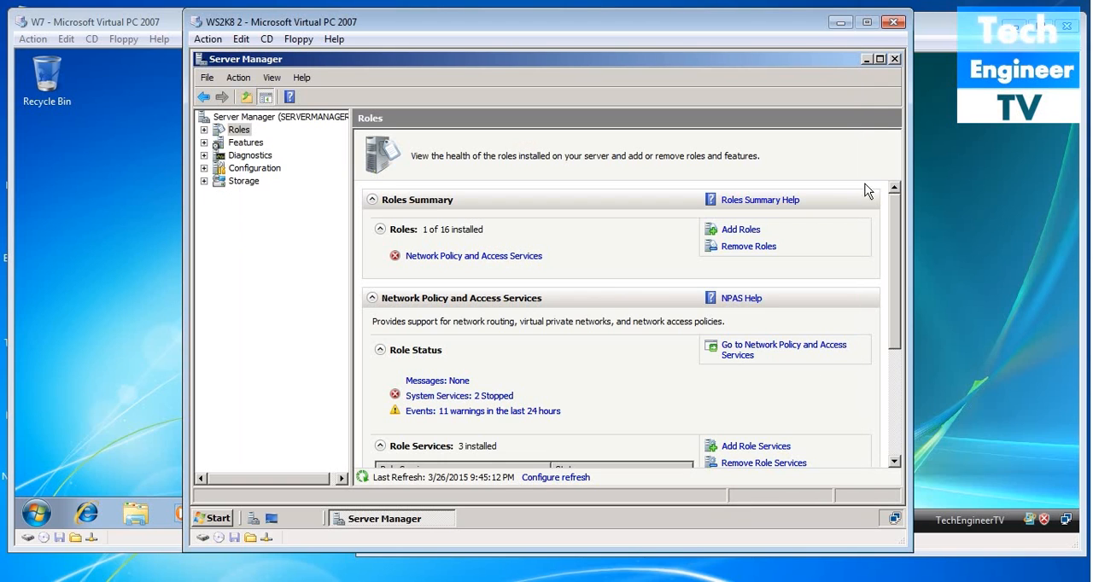
{"action": "left_click", "coordinate": [893, 60]}
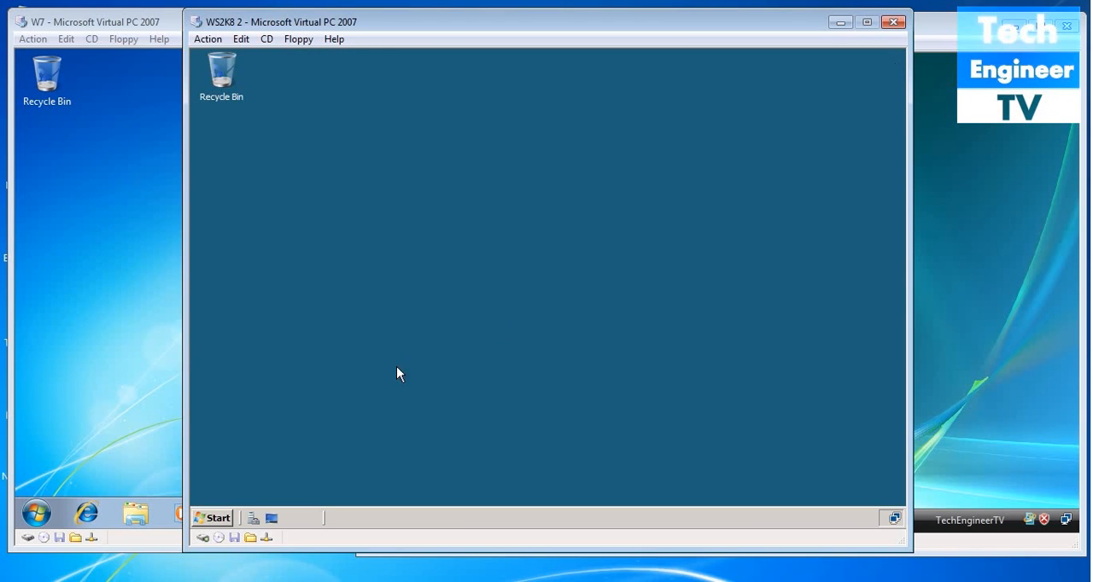
- Open the Routing and Remote Access console and launch the setup wizard for the local server SERVERMANAGER
{"action": "left_click", "coordinate": [216, 519]}
{"action": "mouse_move", "coordinate": [464, 322]}
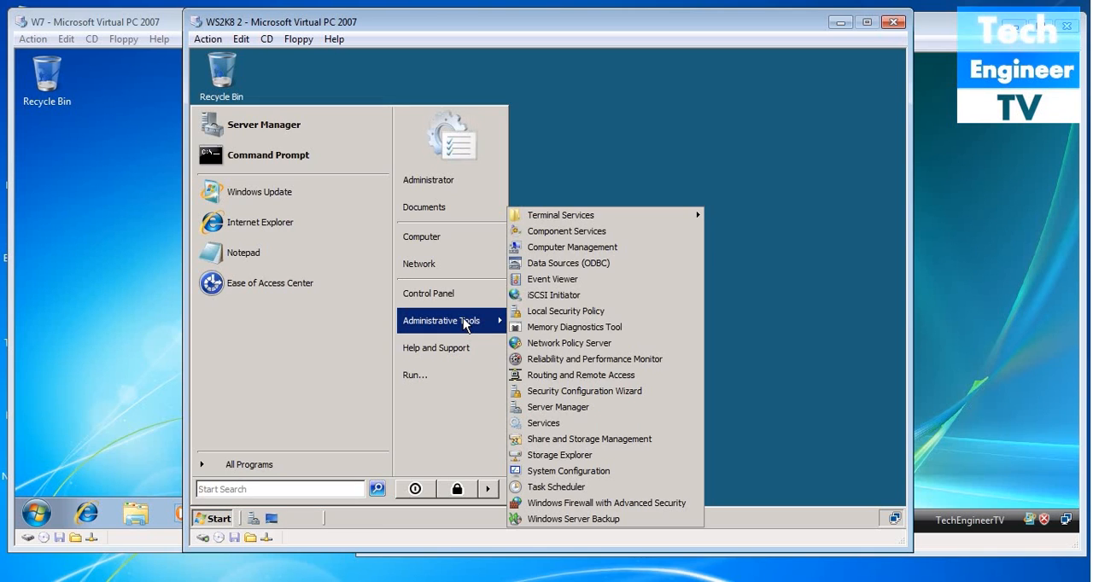
{"action": "left_click", "coordinate": [576, 377]}
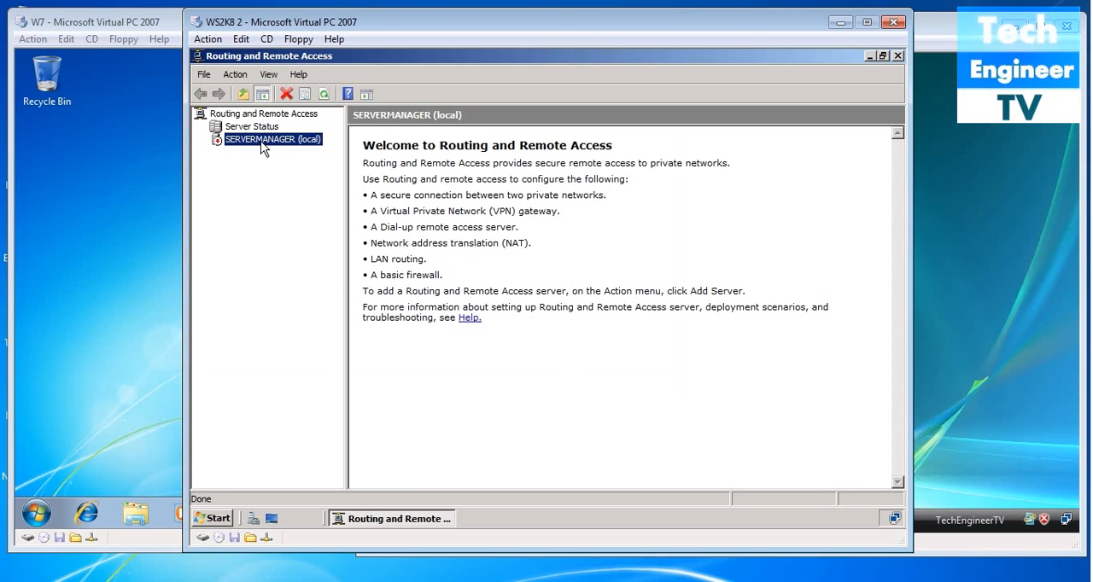
{"action": "right_click", "coordinate": [262, 147]}
{"action": "left_click", "coordinate": [275, 152]}
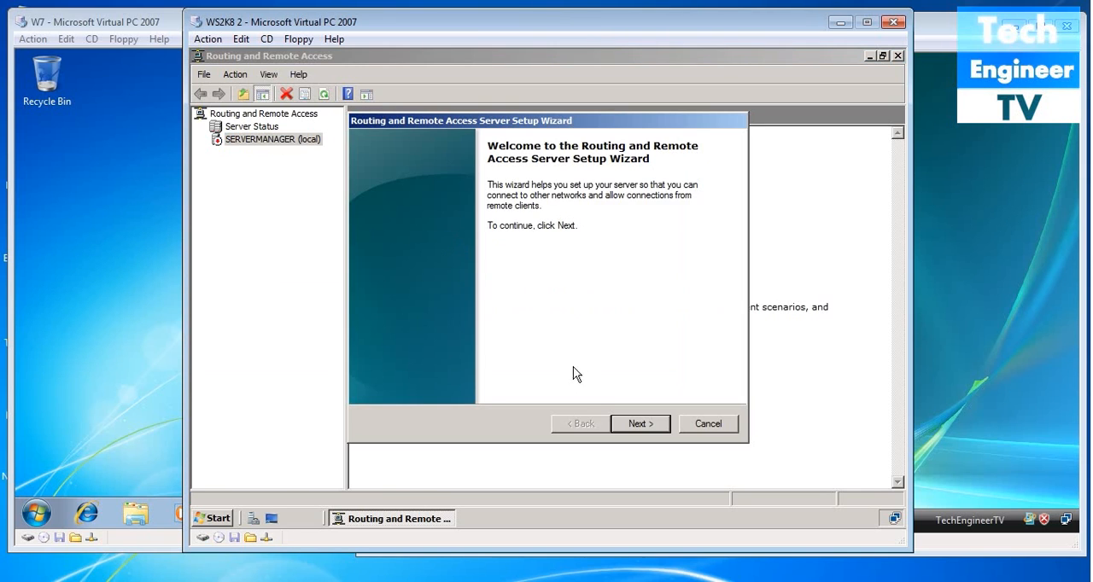
- Complete the setup as a custom configuration with VPN access only, and start the Routing and Remote Access service
{"action": "left_click", "coordinate": [647, 427]}
{"action": "left_click", "coordinate": [407, 353]}
{"action": "left_click", "coordinate": [636, 425]}
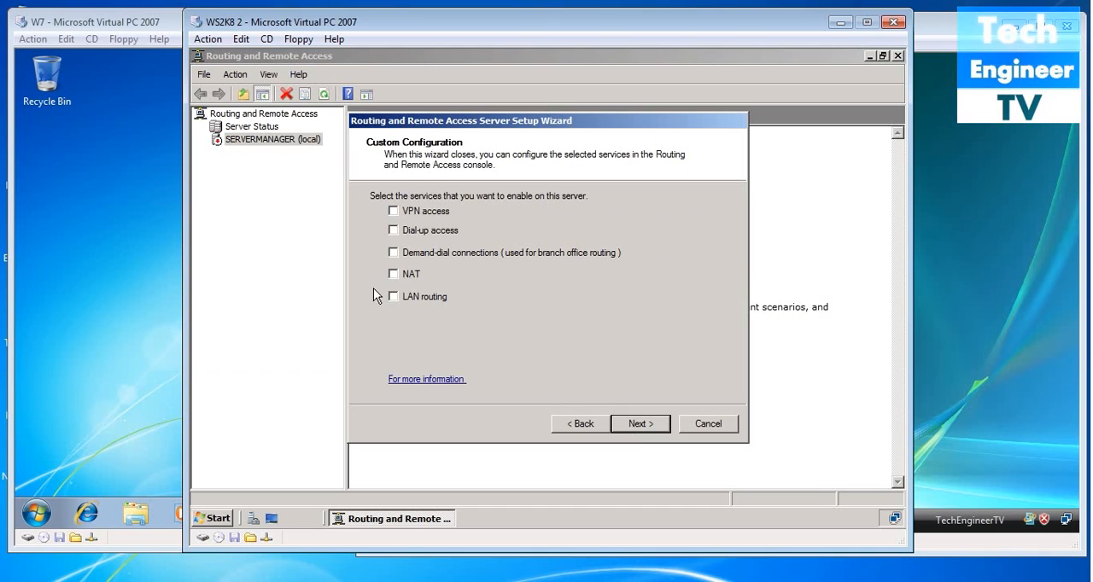
{"action": "left_click", "coordinate": [393, 211]}
{"action": "left_click", "coordinate": [635, 420]}
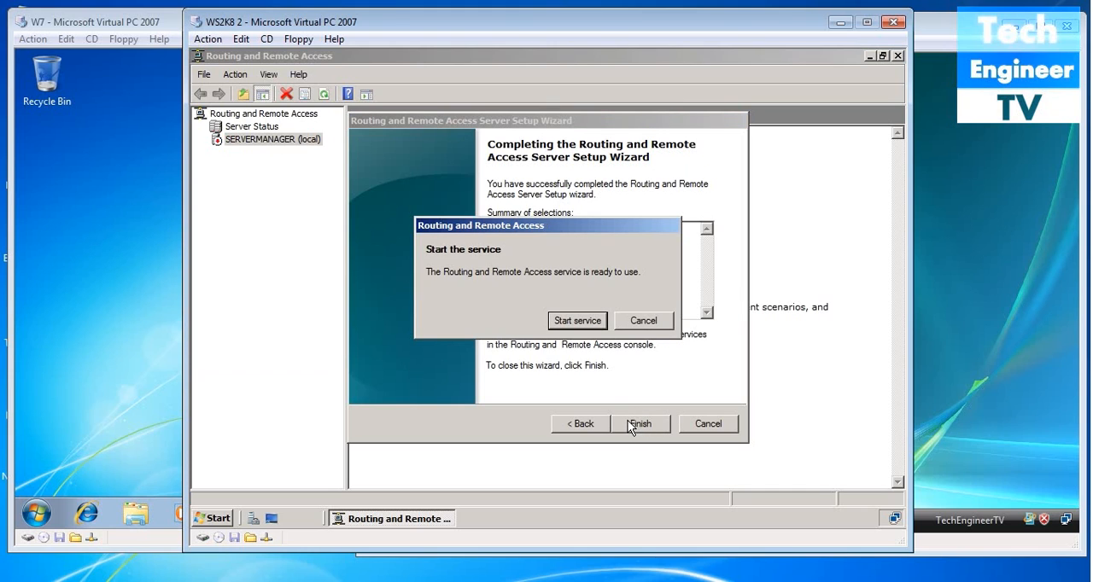
{"action": "left_click", "coordinate": [584, 319]}
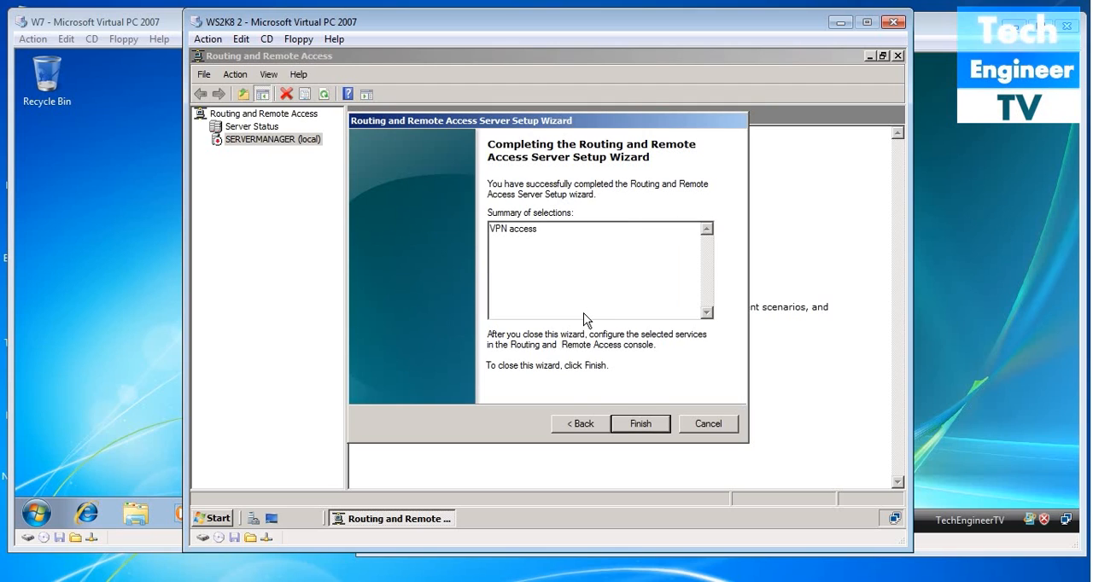
{"action": "key", "text": "Return"}
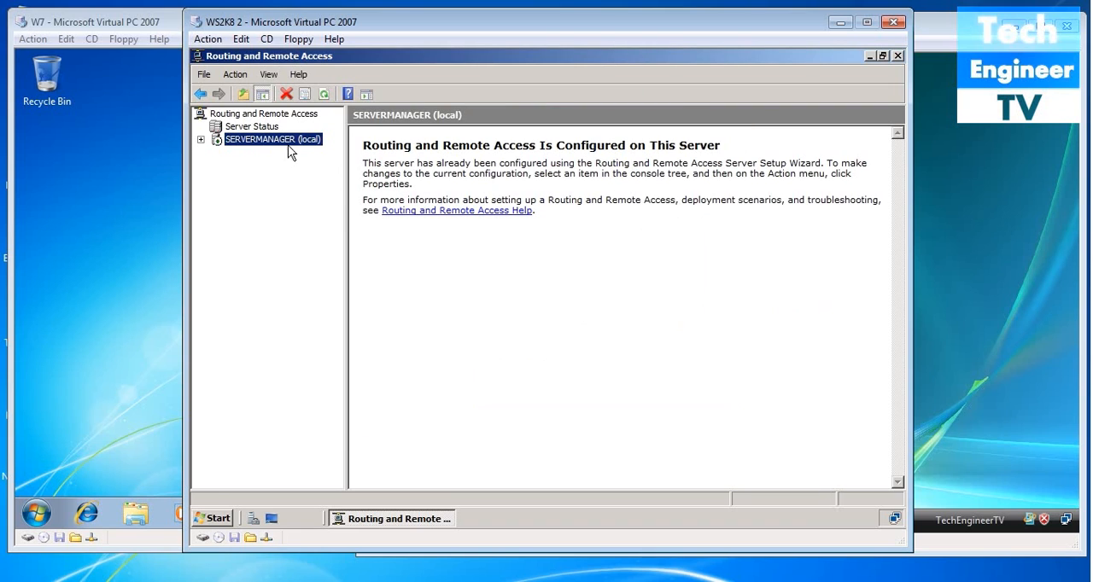
- Expand the local server and its IPv4 node, and look at the commands available for Static Routes
{"action": "double_click", "coordinate": [287, 142]}
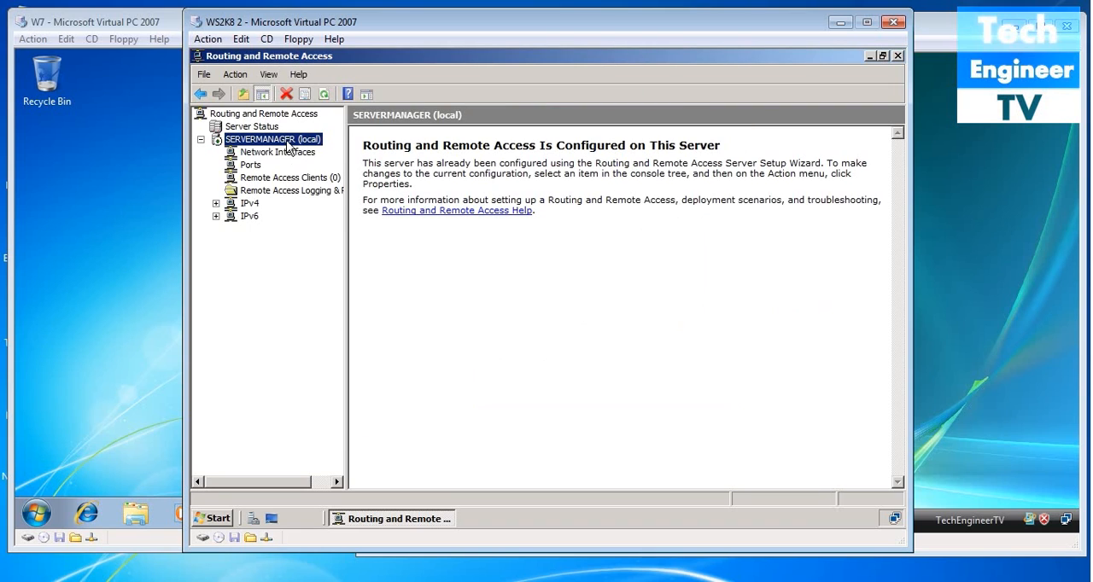
{"action": "left_click", "coordinate": [248, 205]}
{"action": "double_click", "coordinate": [247, 206]}
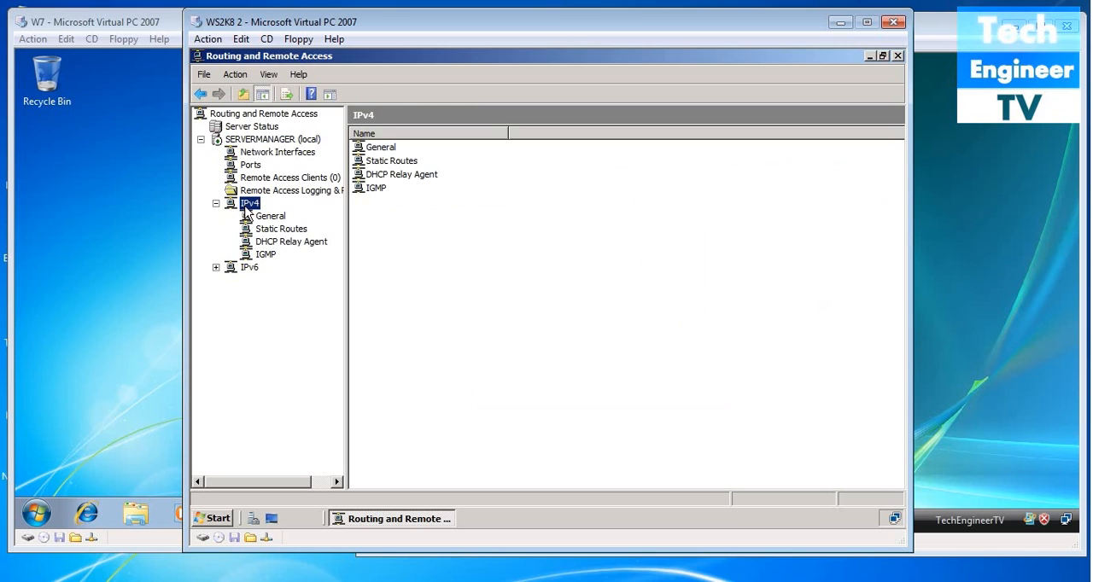
{"action": "right_click", "coordinate": [270, 230]}
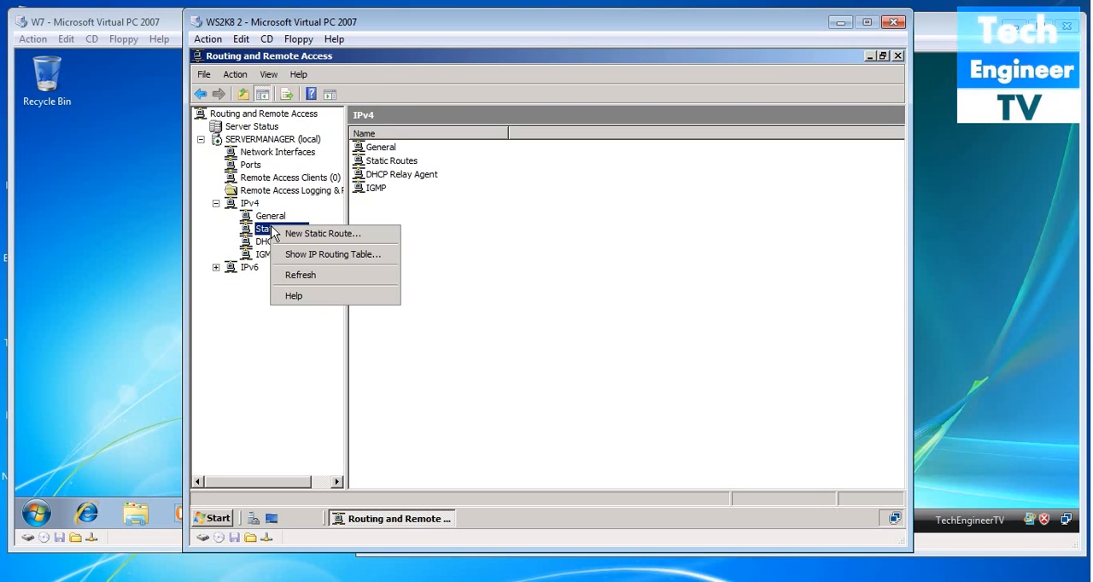
{"action": "left_click", "coordinate": [641, 311]}
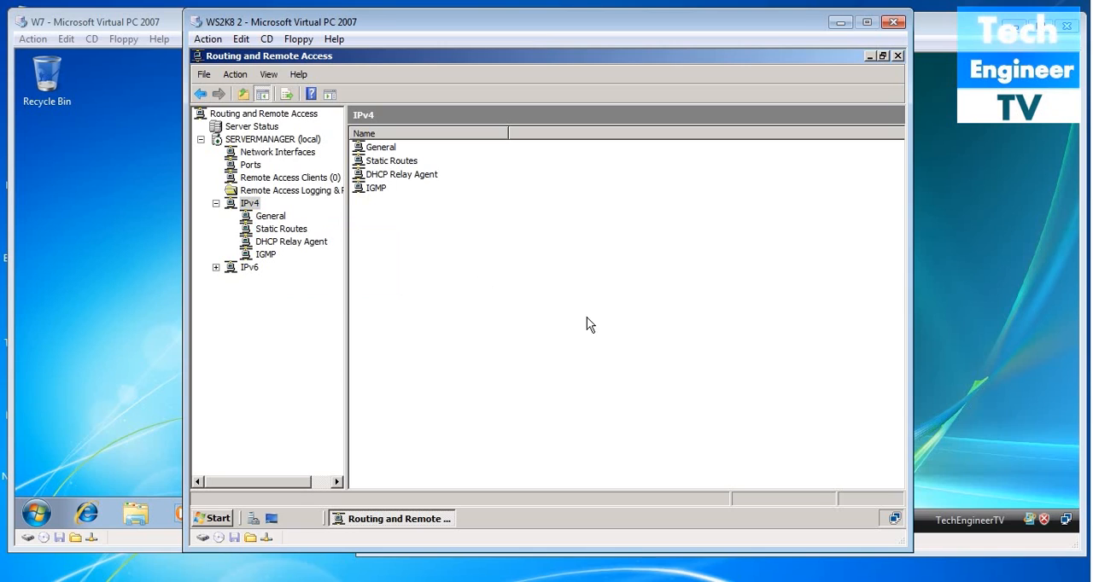
- Open Network Connections on the server and view the Private Network connection's IP details
{"action": "right_click", "coordinate": [893, 520]}
{"action": "left_click", "coordinate": [871, 511]}
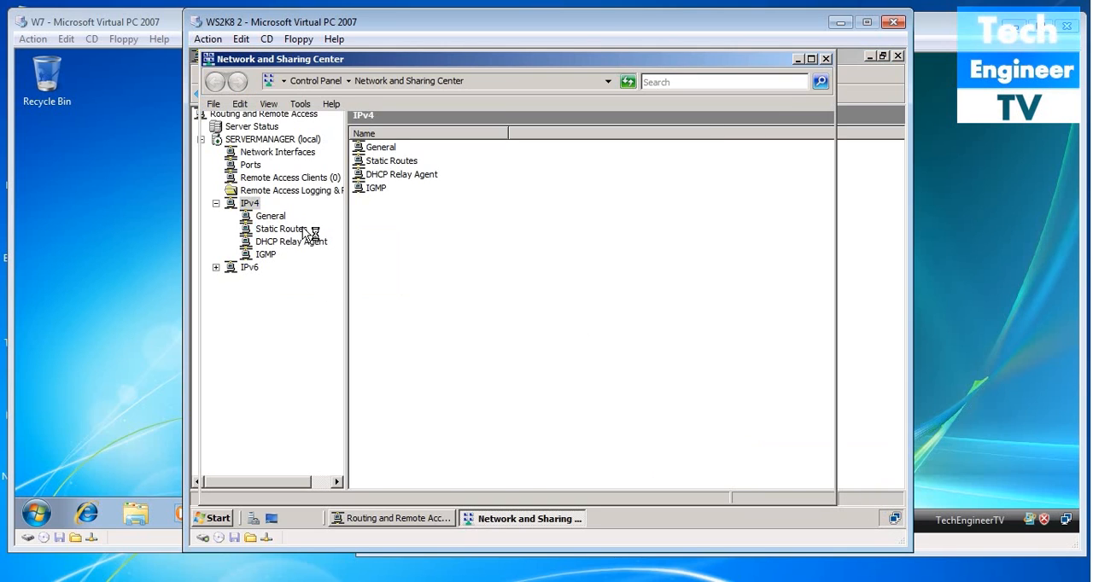
{"action": "left_click", "coordinate": [290, 203]}
{"action": "left_click", "coordinate": [301, 197]}
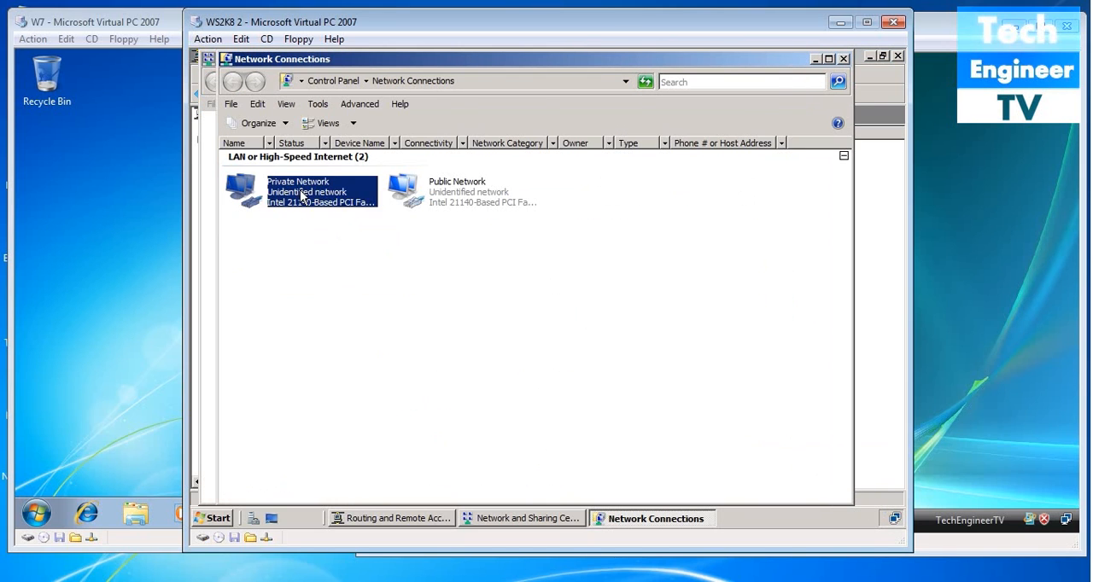
{"action": "right_click", "coordinate": [300, 197]}
{"action": "left_click", "coordinate": [315, 211]}
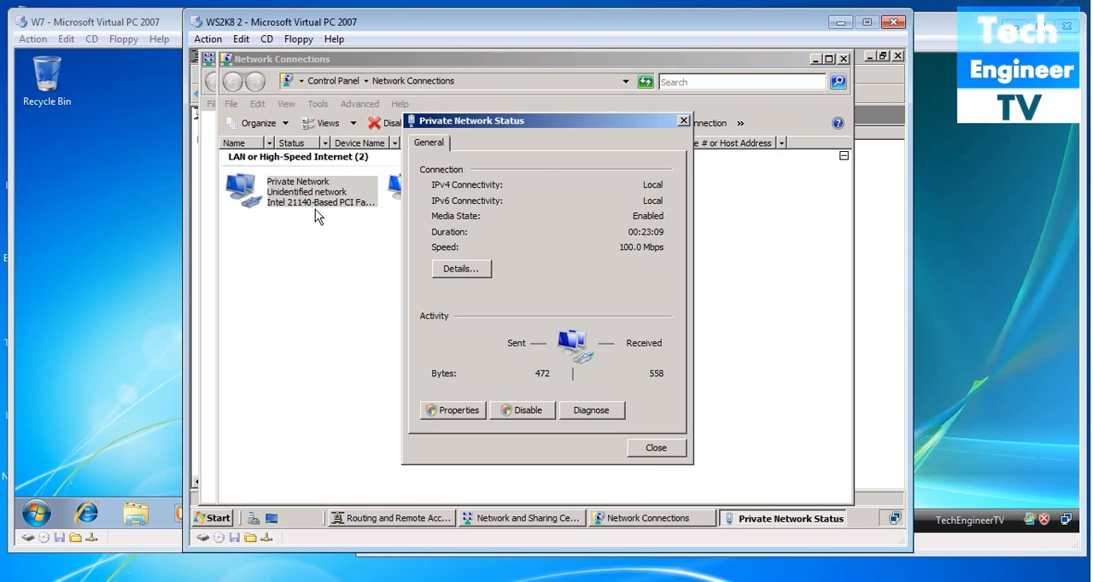
{"action": "left_click", "coordinate": [460, 270]}
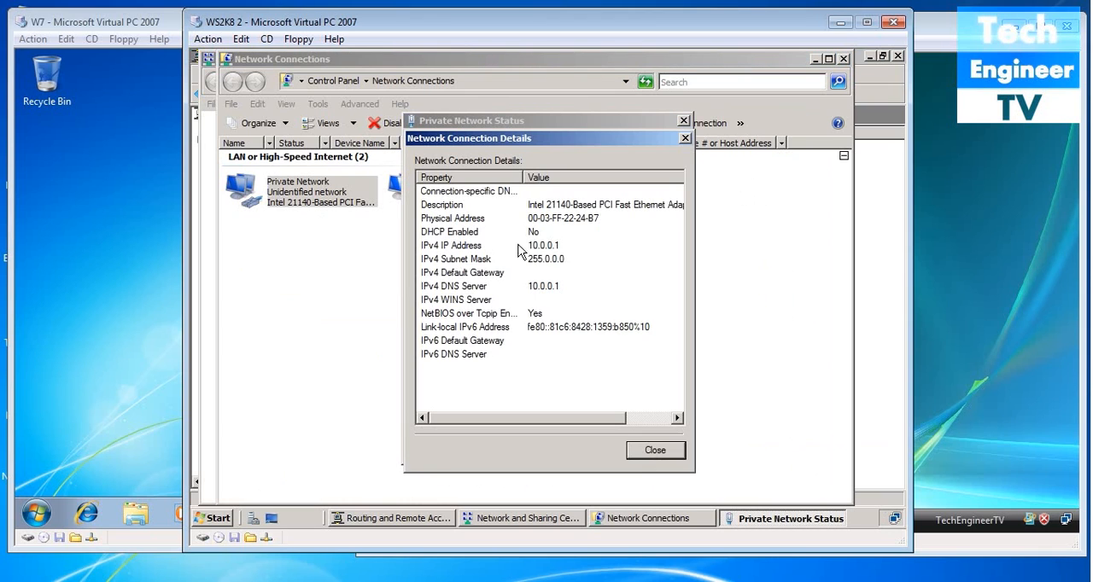
{"action": "left_click", "coordinate": [655, 451]}
{"action": "left_click", "coordinate": [654, 450]}
- View the Public Network connection's IP details, and close the network windows
{"action": "right_click", "coordinate": [460, 200]}
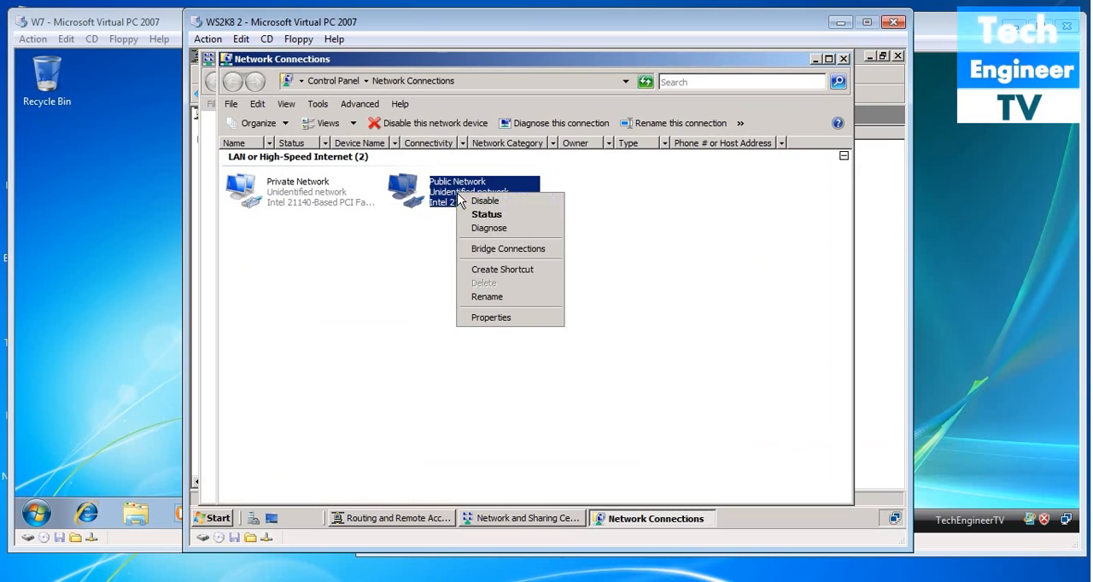
{"action": "left_click", "coordinate": [486, 215]}
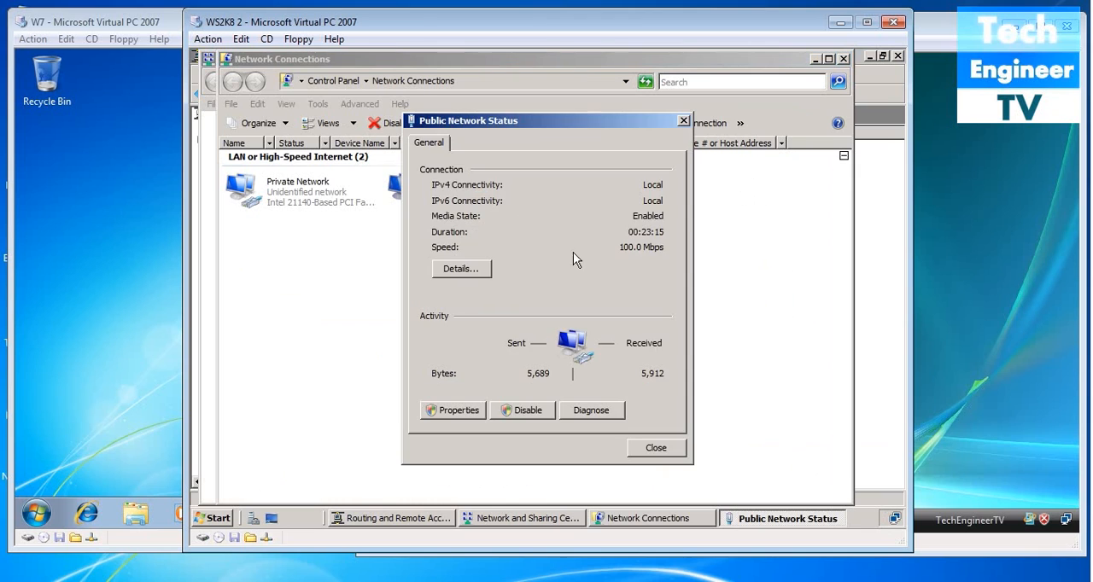
{"action": "left_click", "coordinate": [474, 272]}
{"action": "left_click", "coordinate": [656, 451]}
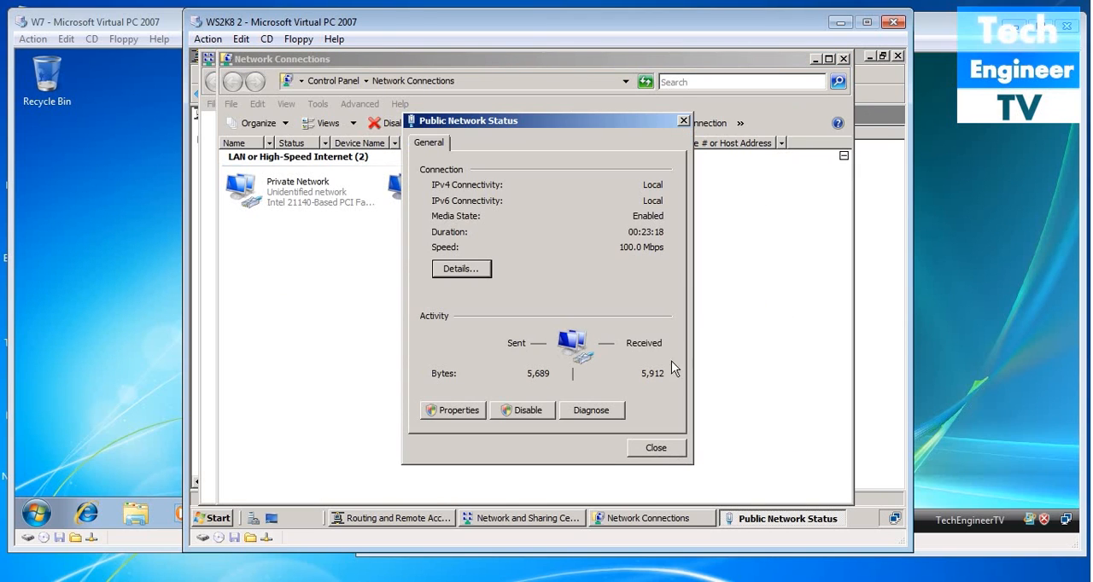
{"action": "left_click", "coordinate": [658, 449]}
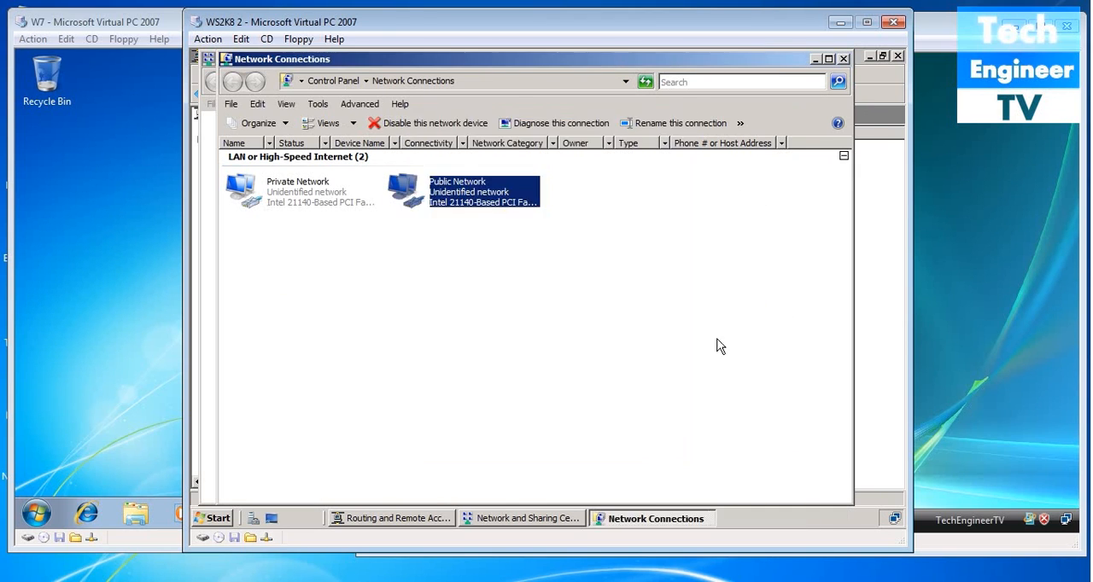
{"action": "left_click", "coordinate": [843, 61]}
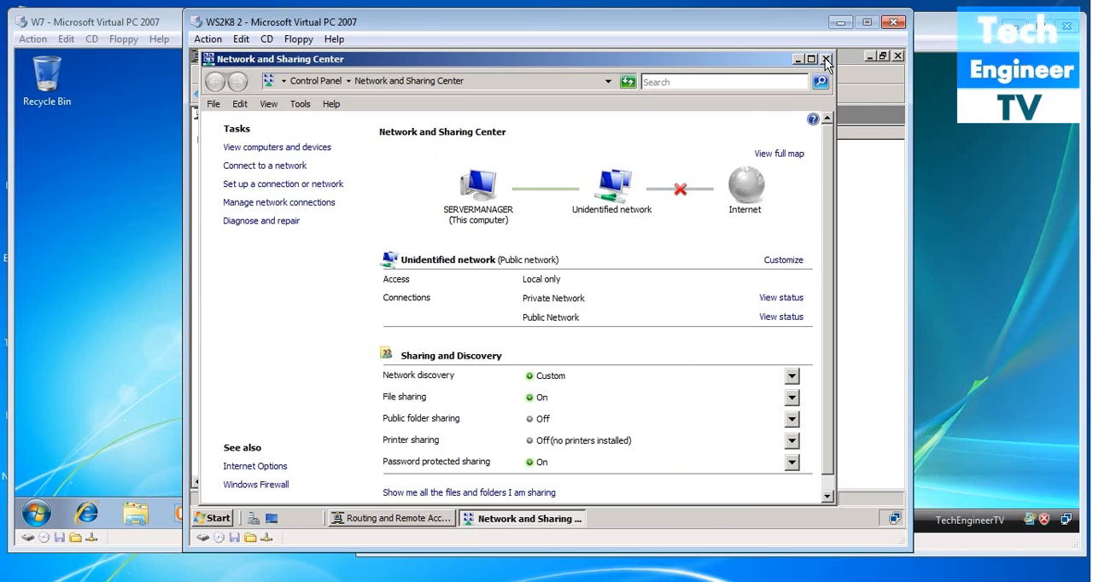
{"action": "left_click", "coordinate": [824, 60]}
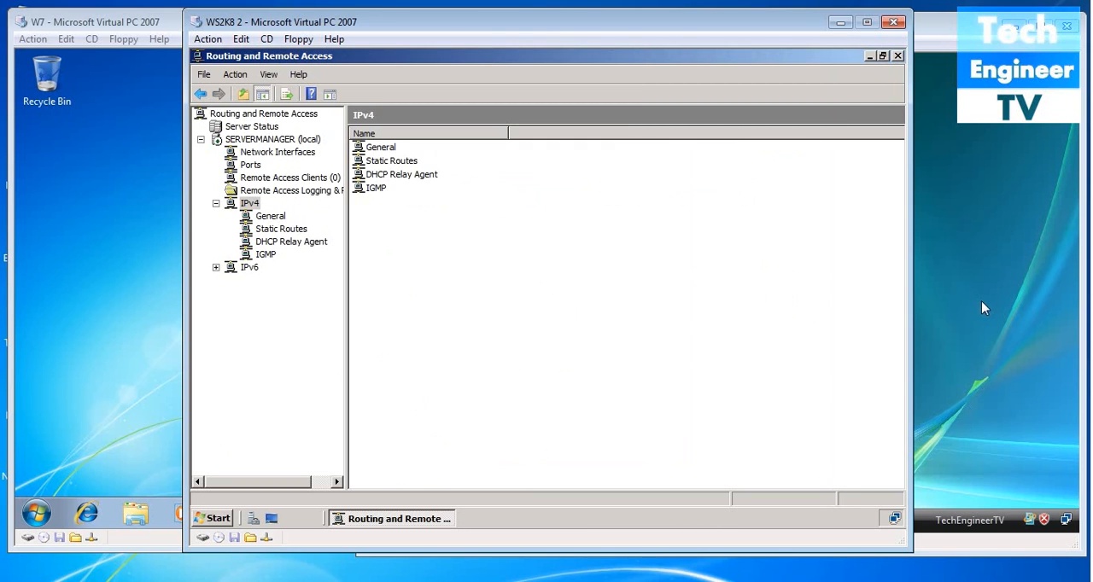
- Add an IPv4 static route on the Private Network interface with destination 20.0.0.0, network mask 255.0.0.0 and gateway 20.0.0.1
{"action": "left_click", "coordinate": [287, 230]}
{"action": "right_click", "coordinate": [291, 236]}
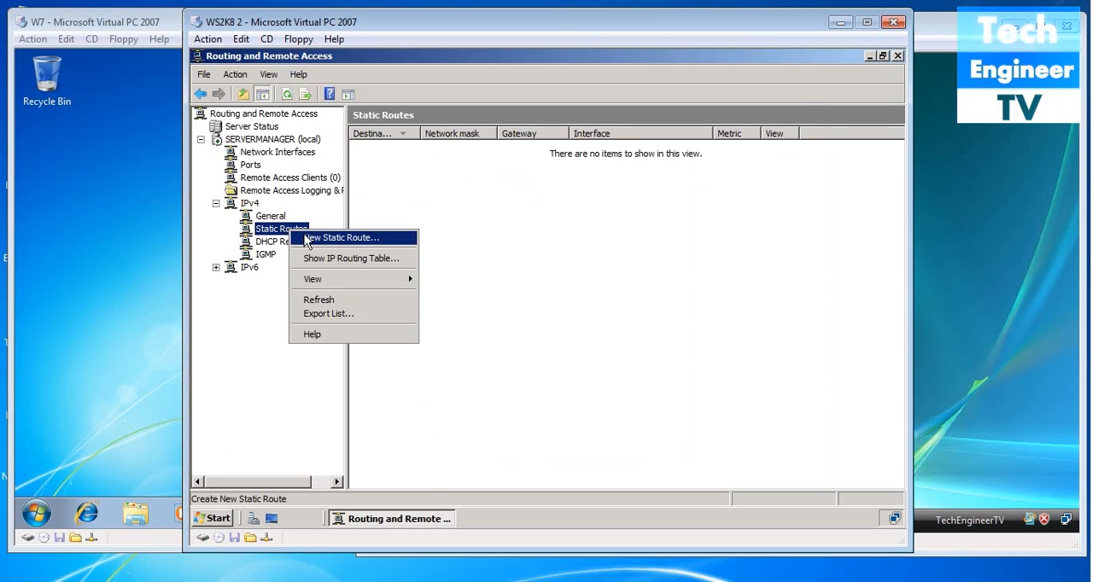
{"action": "left_click", "coordinate": [308, 235]}
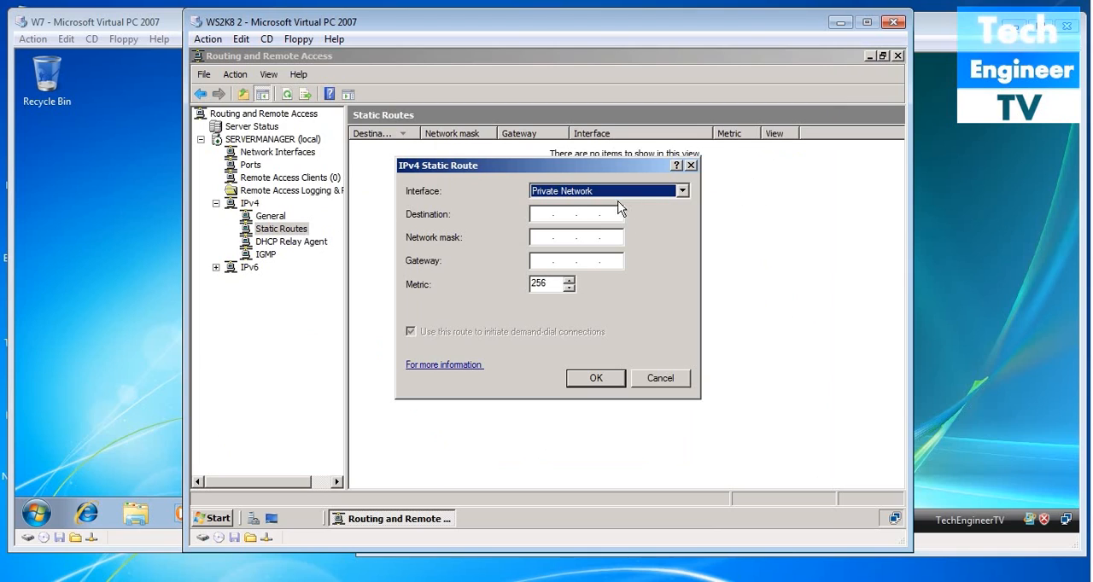
{"action": "left_click", "coordinate": [542, 215]}
{"action": "type", "text": "20.0.0.0"}
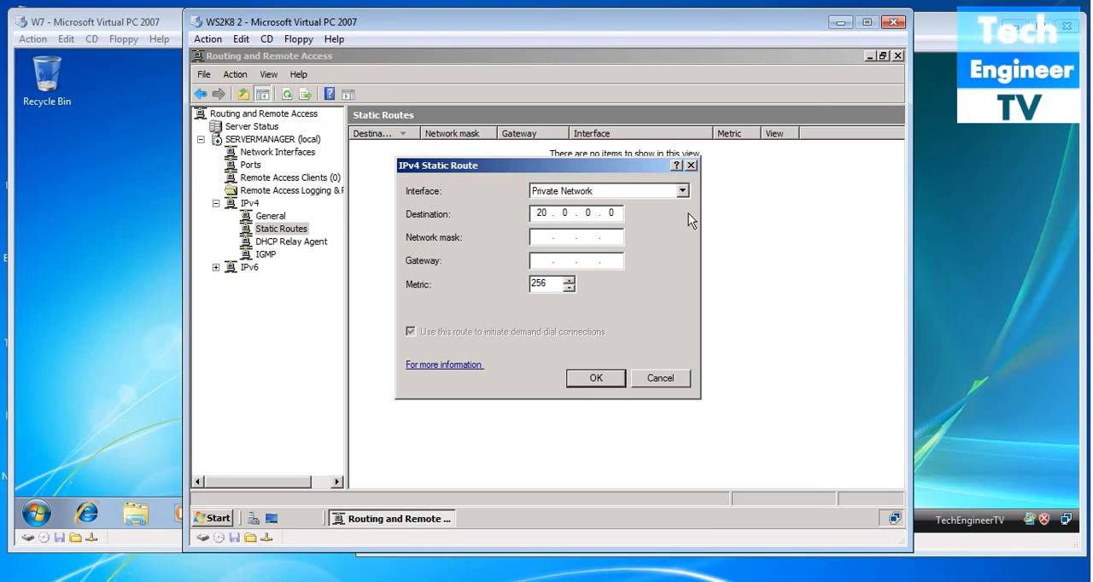
{"action": "left_click", "coordinate": [549, 236]}
{"action": "type", "text": "255.0.0."}
{"action": "key", "text": "Tab"}
{"action": "type", "text": "200.0"}
{"action": "key", "text": "BackSpace"}
{"action": "key", "text": "BackSpace"}
{"action": "key", "text": "BackSpace"}
{"action": "type", "text": "0.0.0.1"}
{"action": "key", "text": "Tab"}
{"action": "key", "text": "Tab"}
{"action": "key", "text": "Tab"}
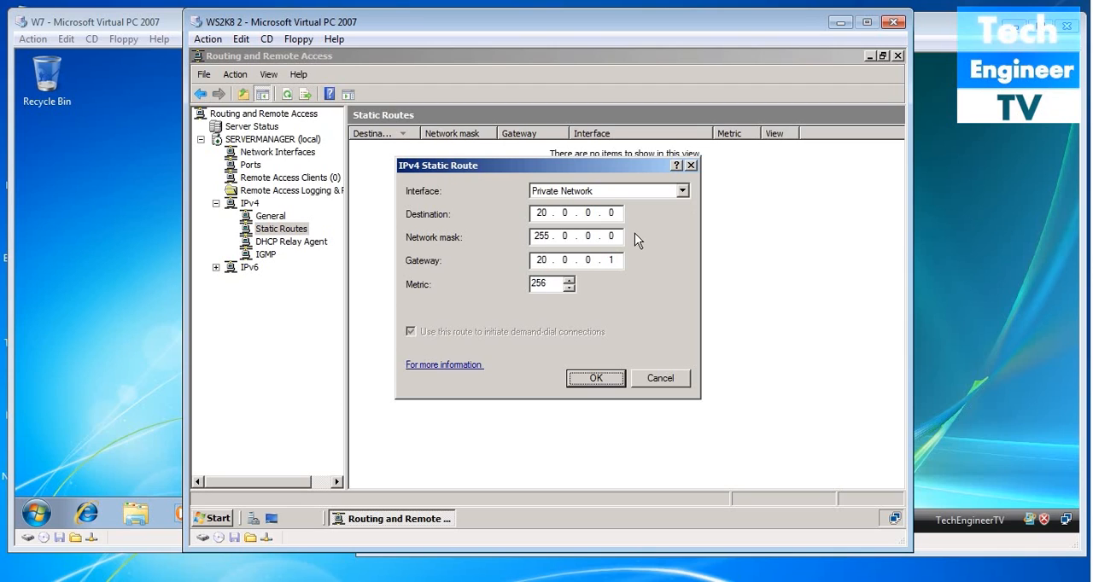
{"action": "key", "text": "Return"}
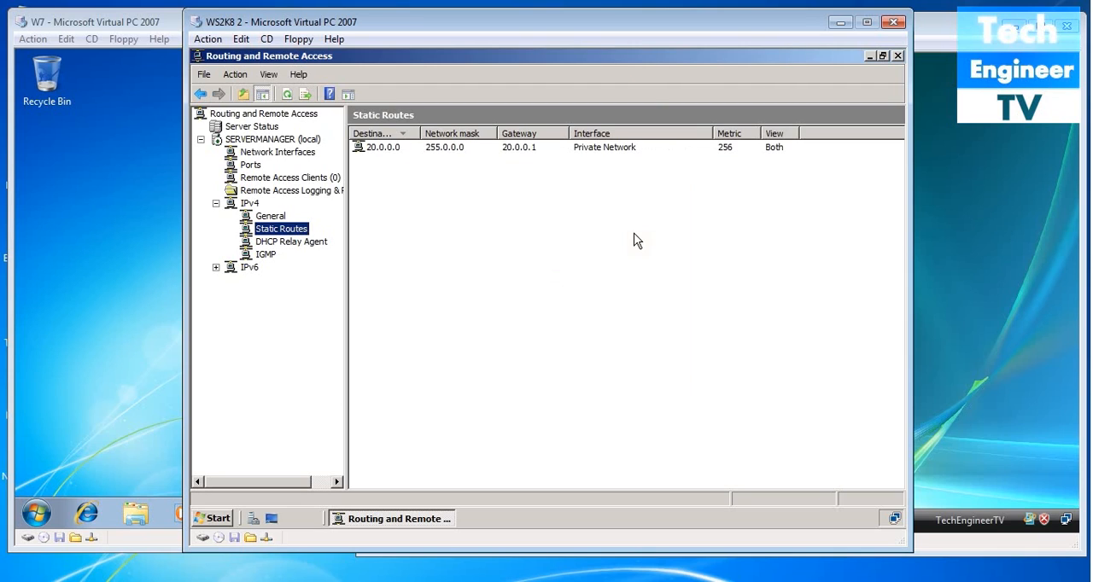
- Add a second static route on the Public Network interface with destination 10.0.0.0, mask 255.0.0.0 and gateway 10.0.0.1, and close the console
{"action": "right_click", "coordinate": [301, 230]}
{"action": "left_click", "coordinate": [351, 238]}
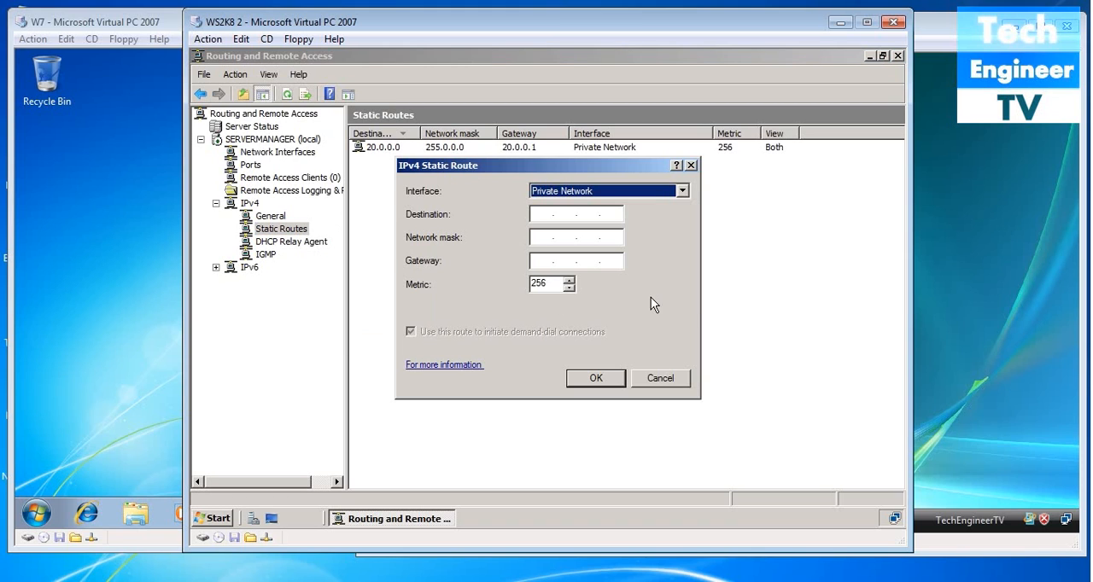
{"action": "left_click", "coordinate": [652, 191]}
{"action": "left_click", "coordinate": [647, 216]}
{"action": "type", "text": "10.0.0.0"}
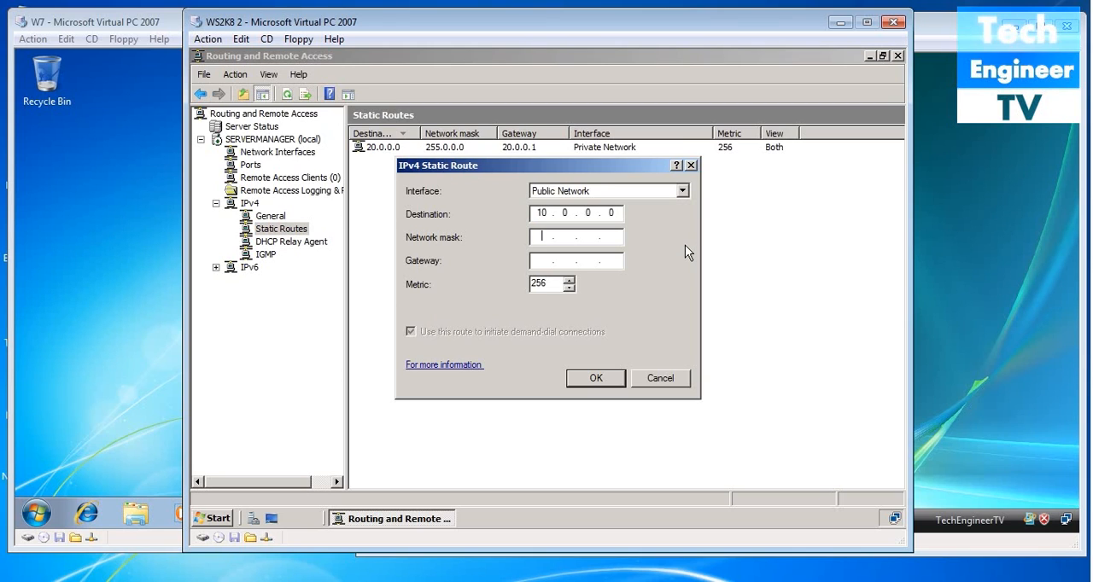
{"action": "key", "text": "Tab"}
{"action": "type", "text": "255.0.0.0"}
{"action": "type", "text": "10.0.0.1"}
{"action": "left_click", "coordinate": [592, 379]}
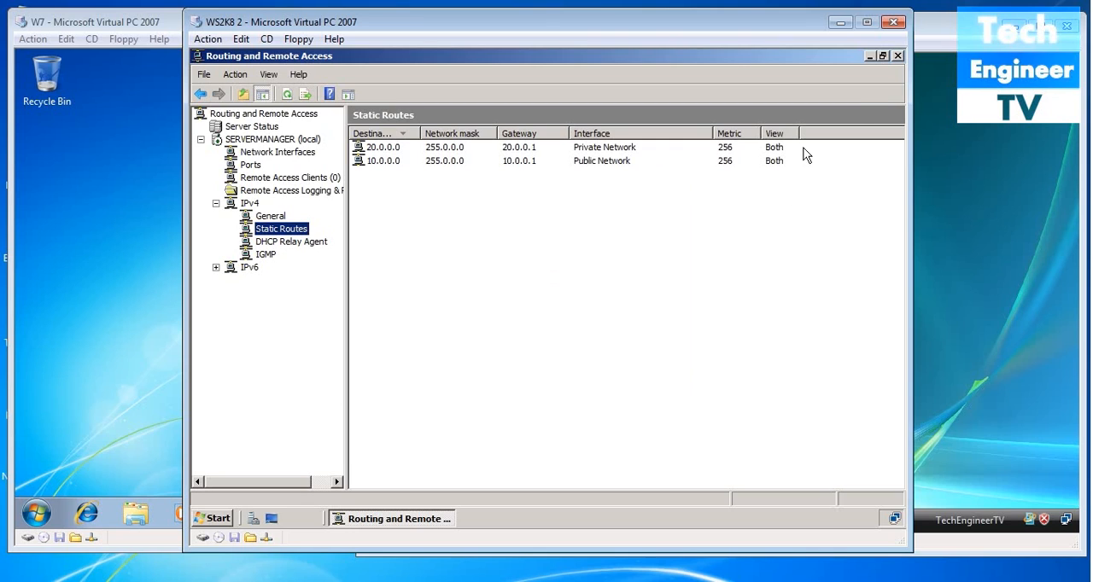
{"action": "left_click", "coordinate": [898, 57]}
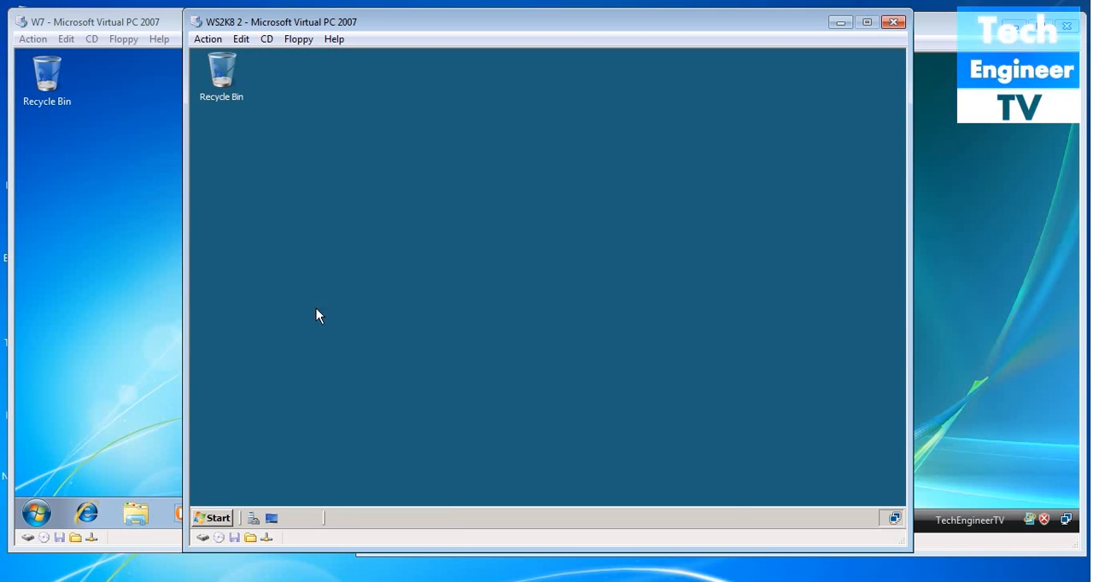
- Switch to the W7 virtual machine, open a command prompt and ping 10.0.0.2
{"action": "left_click", "coordinate": [104, 278]}
{"action": "key", "text": "super+r"}
{"action": "key", "text": "BackSpace"}
{"action": "type", "text": "cmd"}
{"action": "key", "text": "Return"}
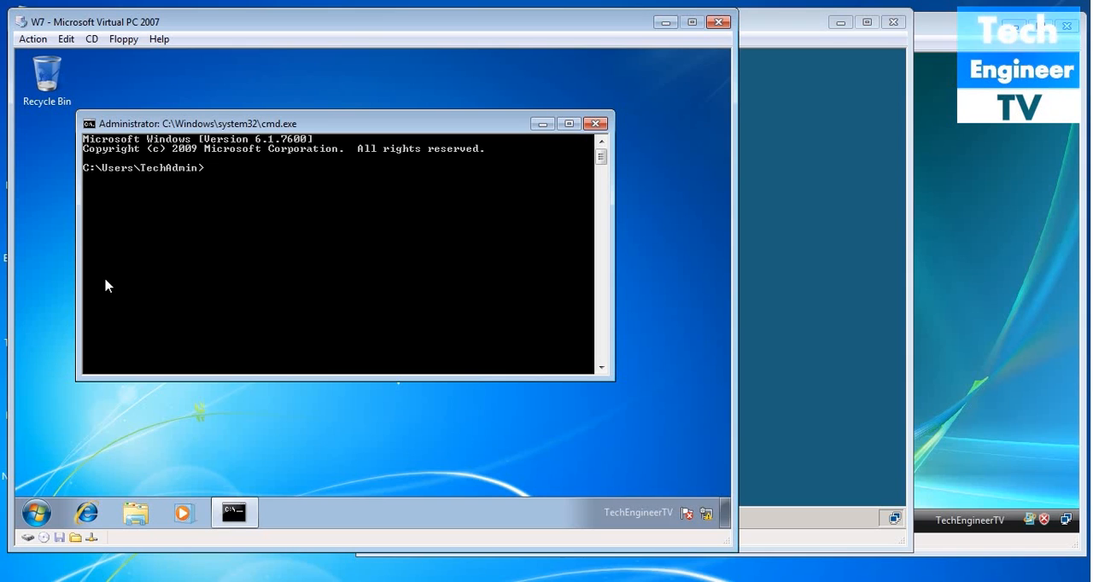
{"action": "type", "text": "ping 10.0.0.2"}
{"action": "key", "text": "Return"}
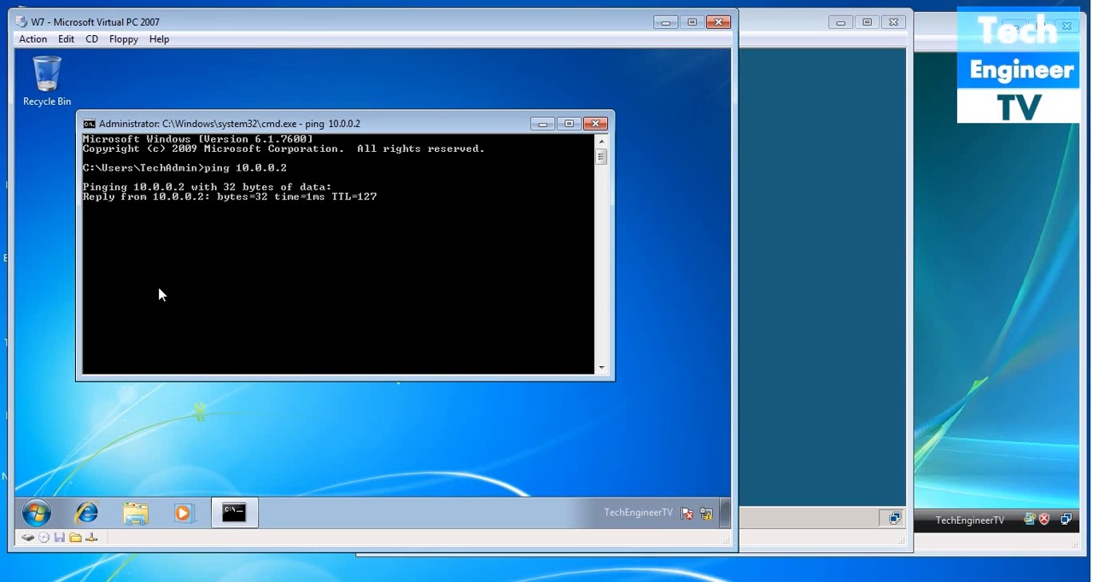
- Switch to the WVista virtual machine, open a command prompt and ping 20.0.0.2
{"action": "left_click", "coordinate": [967, 334]}
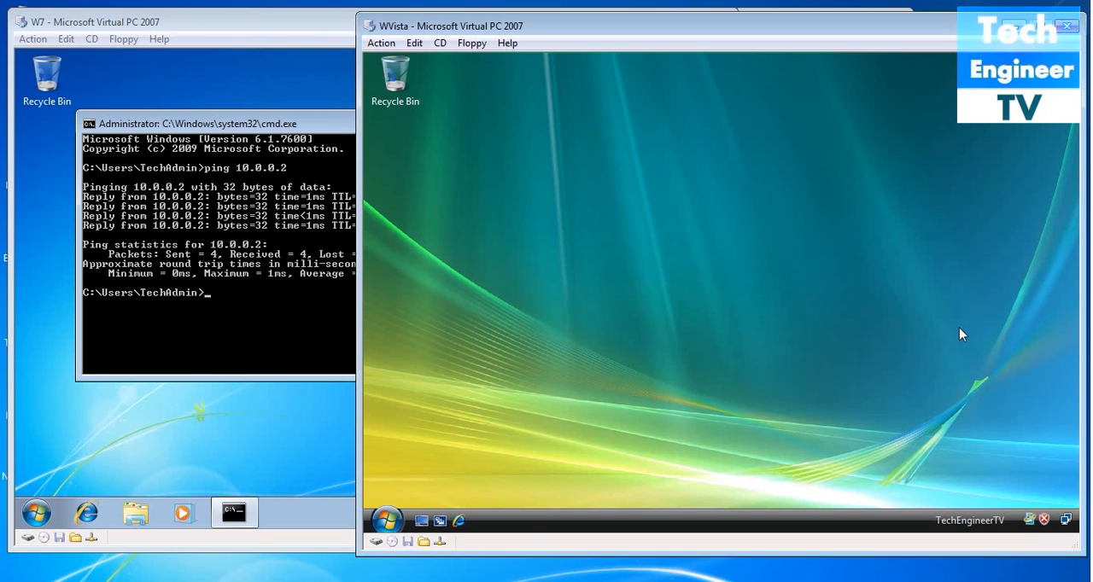
{"action": "key", "text": "super+r"}
{"action": "key", "text": "Return"}
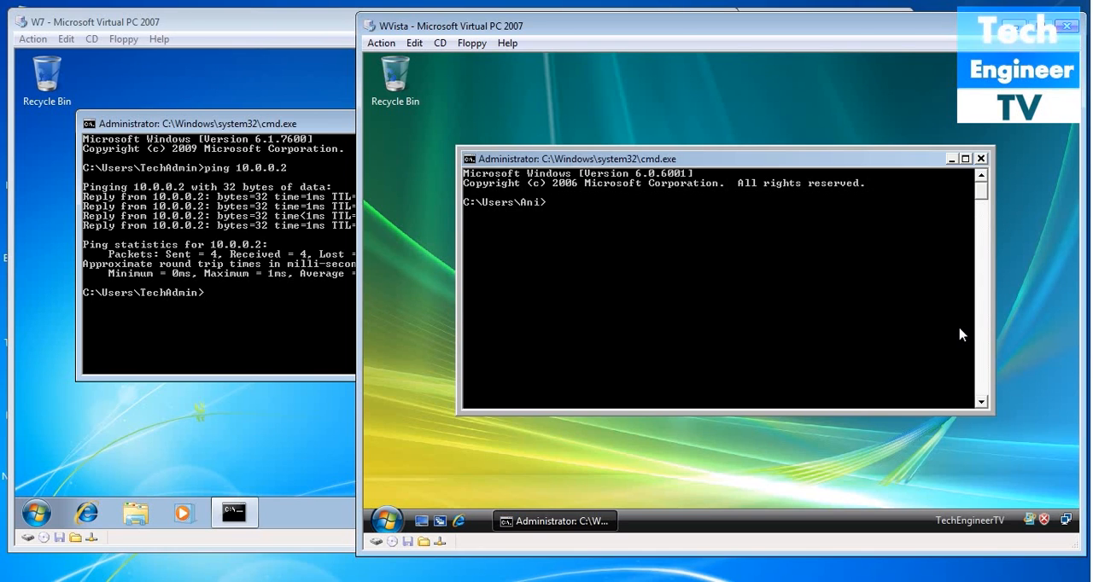
{"action": "type", "text": "ping 20.0.0.2"}
{"action": "key", "text": "Return"}
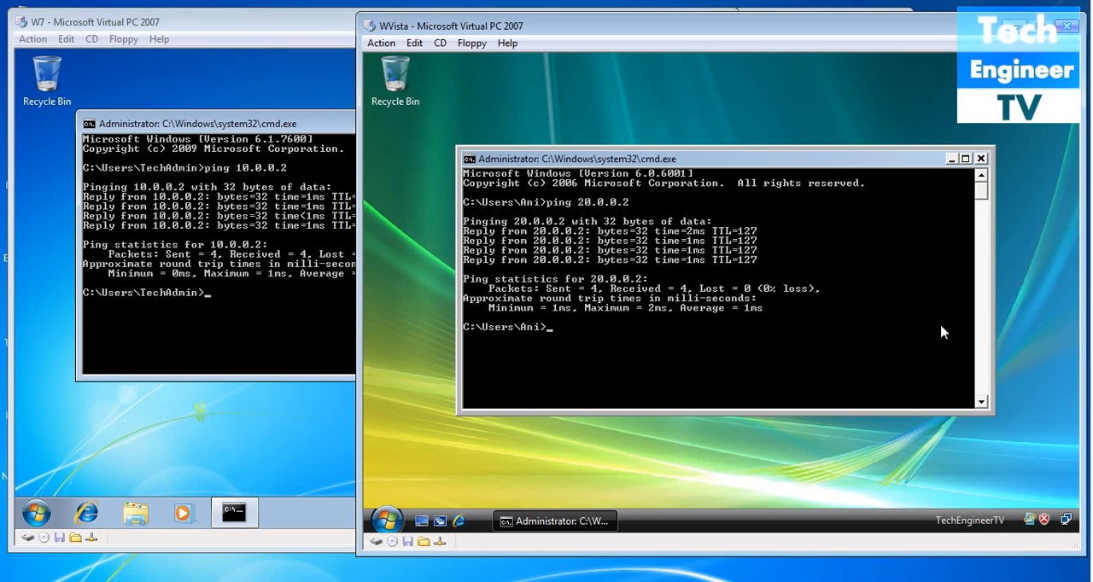
- Check the Local Area Connection's IP details on the WVista machine, and close the network windows
{"action": "left_click", "coordinate": [1068, 521]}
{"action": "right_click", "coordinate": [1068, 524]}
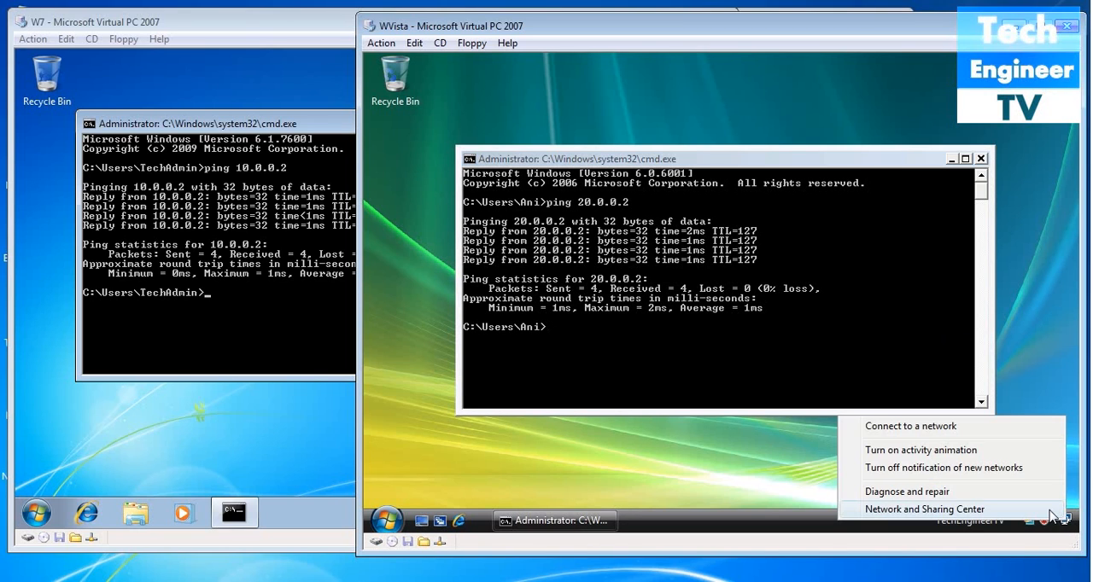
{"action": "left_click", "coordinate": [939, 510]}
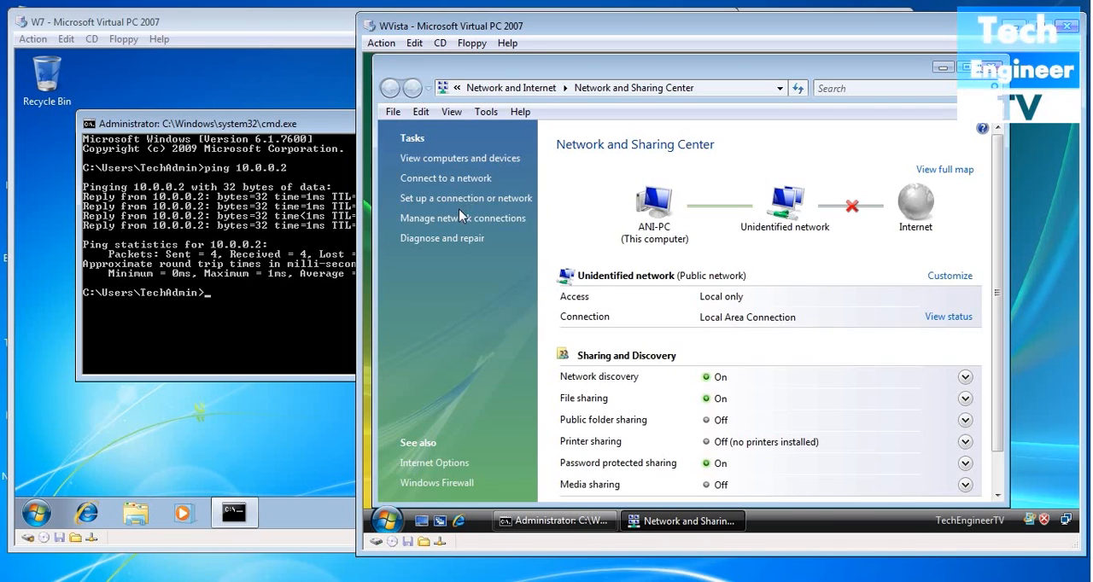
{"action": "left_click", "coordinate": [461, 216]}
{"action": "right_click", "coordinate": [481, 205]}
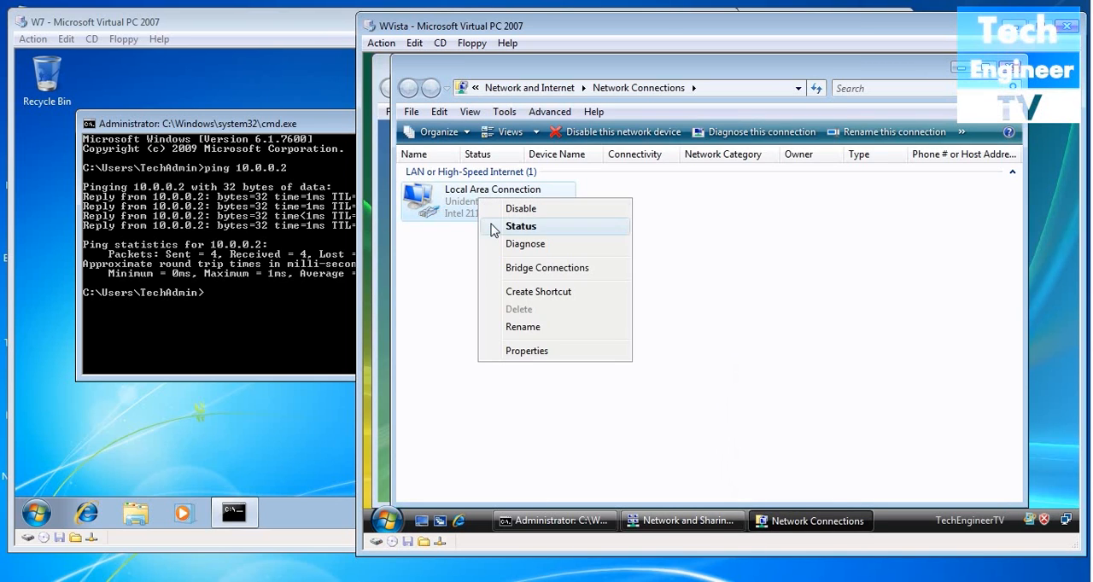
{"action": "left_click", "coordinate": [494, 228]}
{"action": "left_click", "coordinate": [629, 274]}
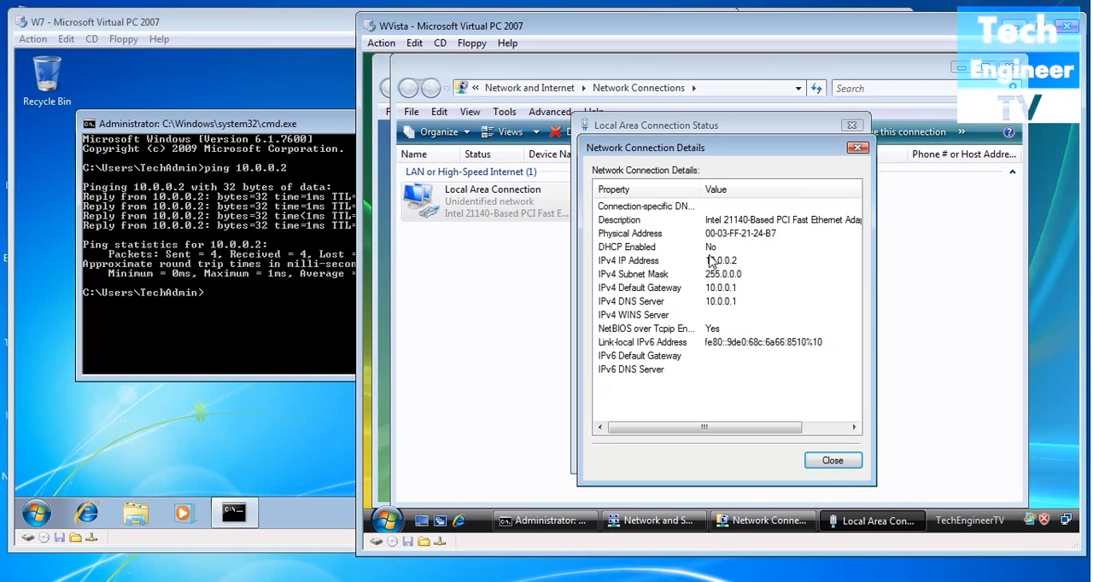
{"action": "left_click", "coordinate": [818, 469]}
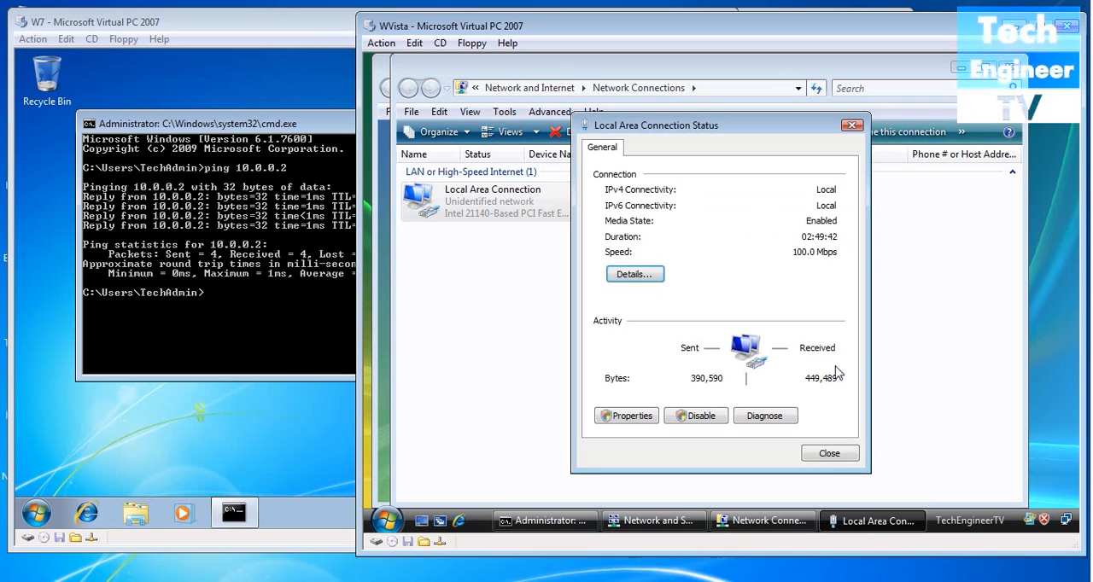
{"action": "left_click", "coordinate": [825, 465]}
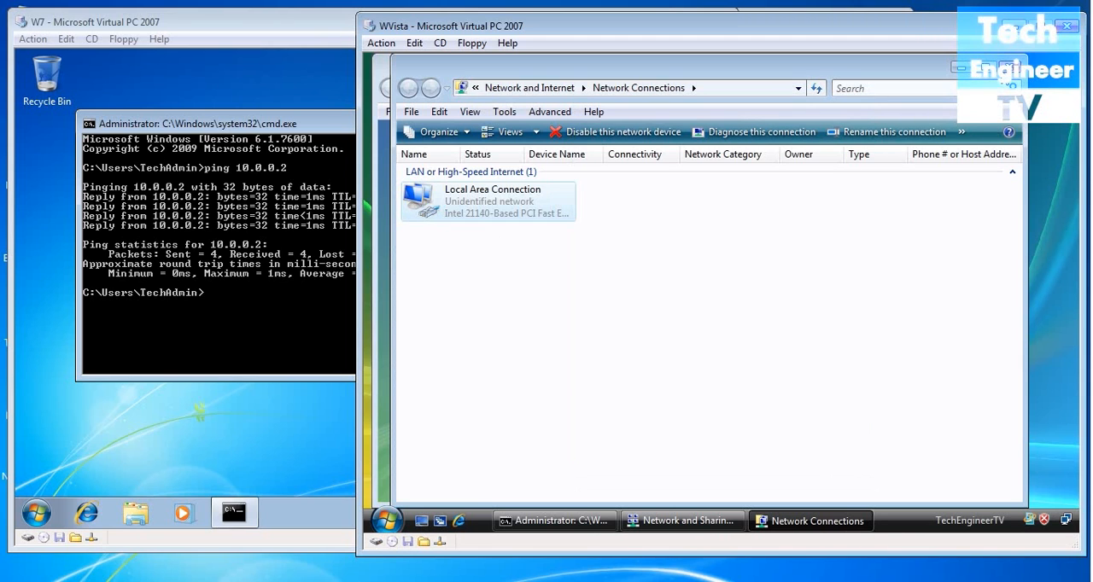
{"action": "left_click", "coordinate": [1010, 67]}
{"action": "left_click", "coordinate": [1011, 66]}
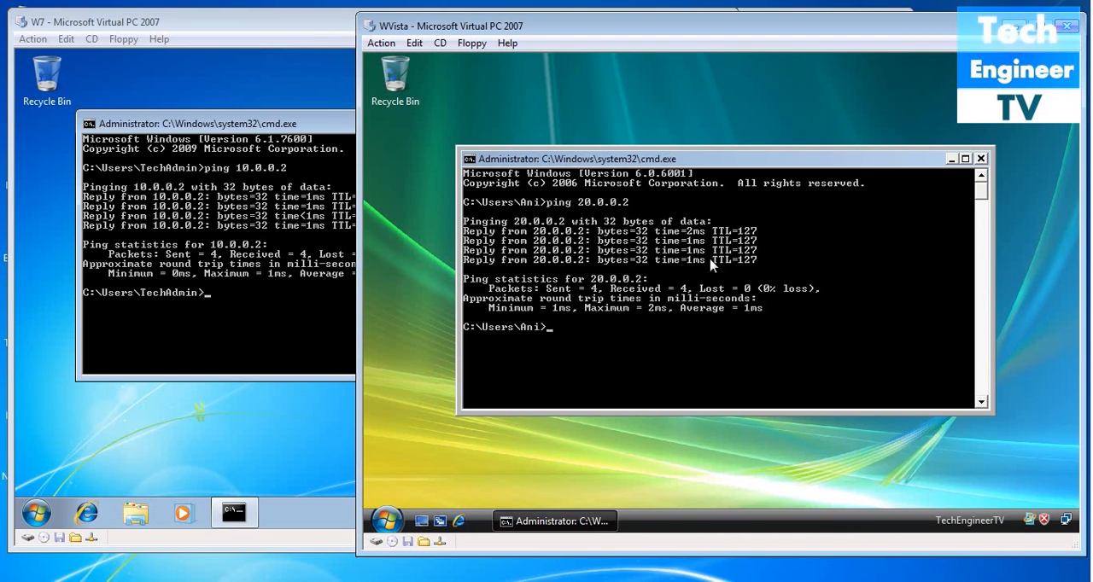
- Close the command prompts on the WVista and W7 virtual machines
{"action": "left_click", "coordinate": [980, 159]}
{"action": "left_click", "coordinate": [307, 327]}
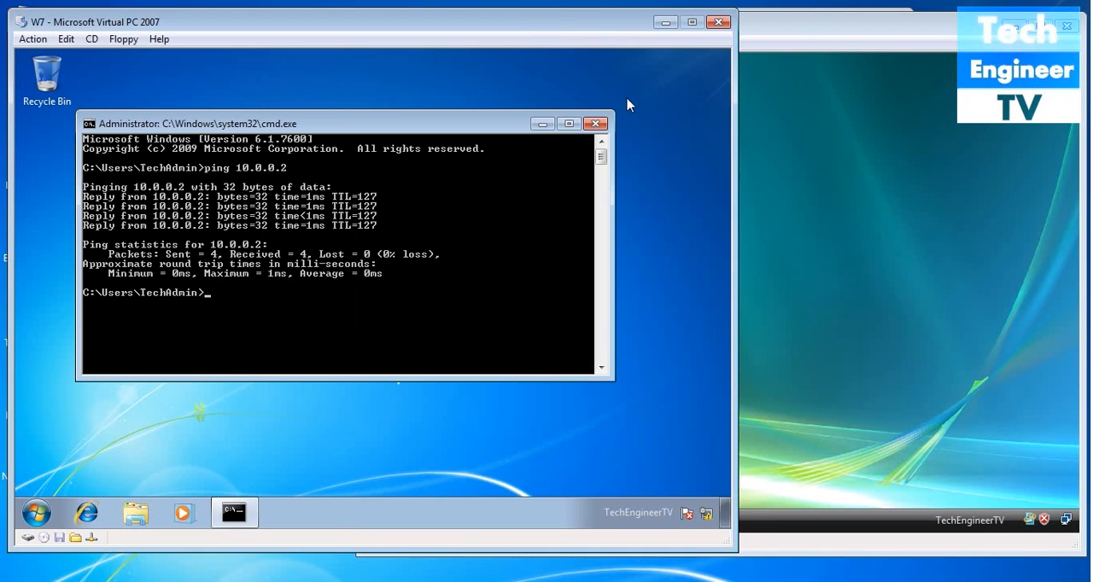
{"action": "left_click", "coordinate": [596, 124]}
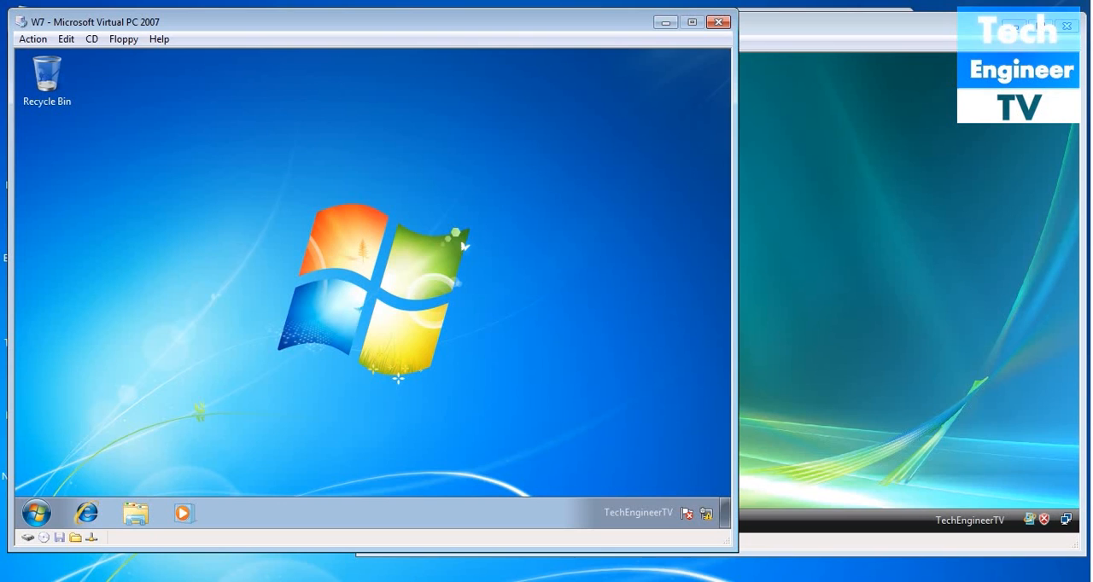
- Switch to the WS2K8 2 virtual machine, open Routing and Remote Access and launch Network Policy Server from Remote Access Logging & Policies
{"action": "left_click", "coordinate": [332, 514]}
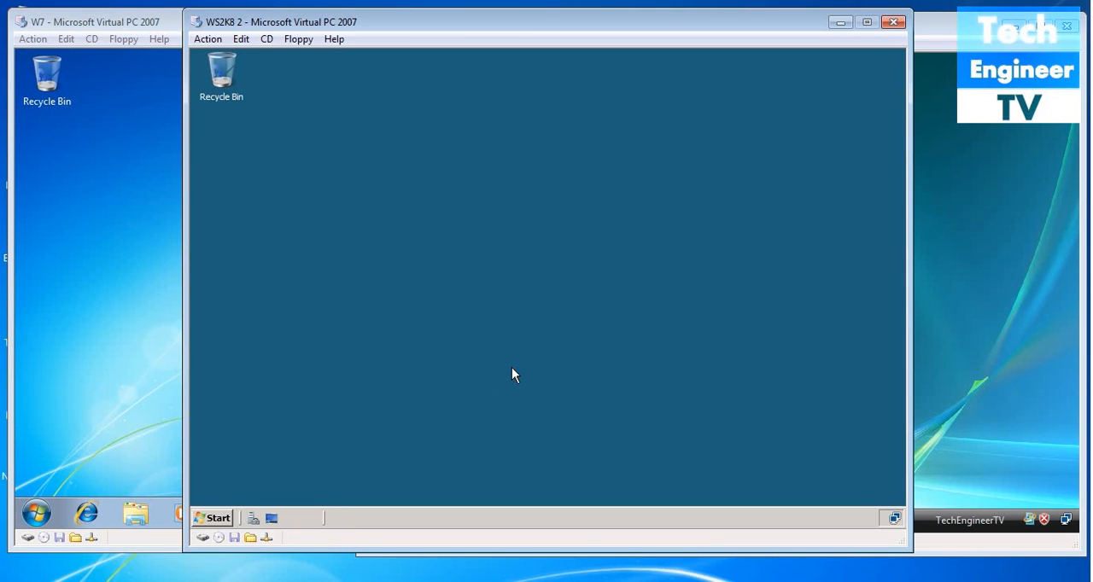
{"action": "left_click", "coordinate": [215, 518]}
{"action": "mouse_move", "coordinate": [476, 329]}
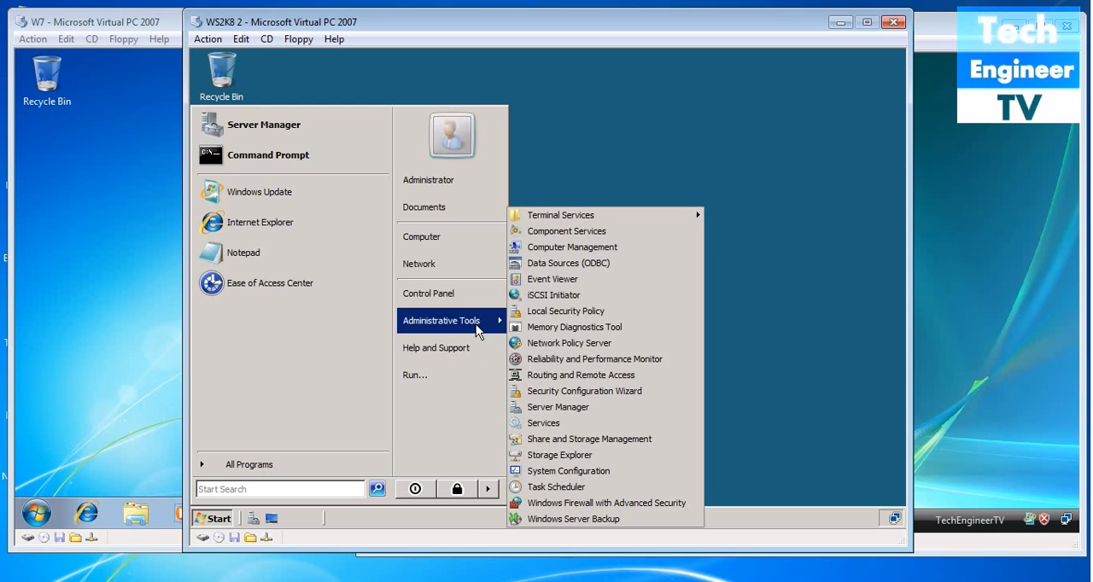
{"action": "left_click", "coordinate": [553, 373]}
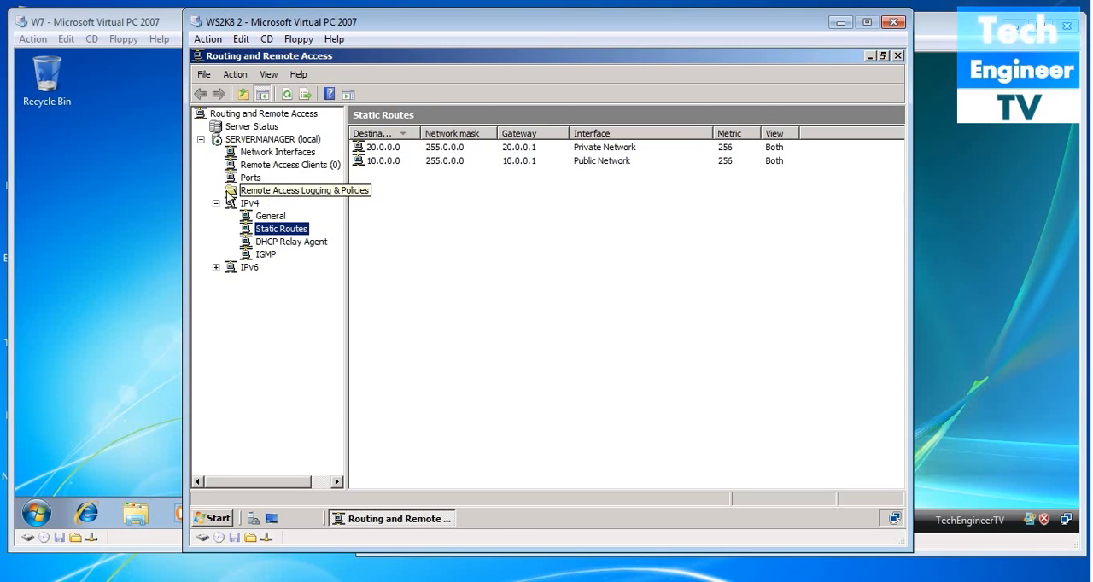
{"action": "left_click", "coordinate": [265, 194]}
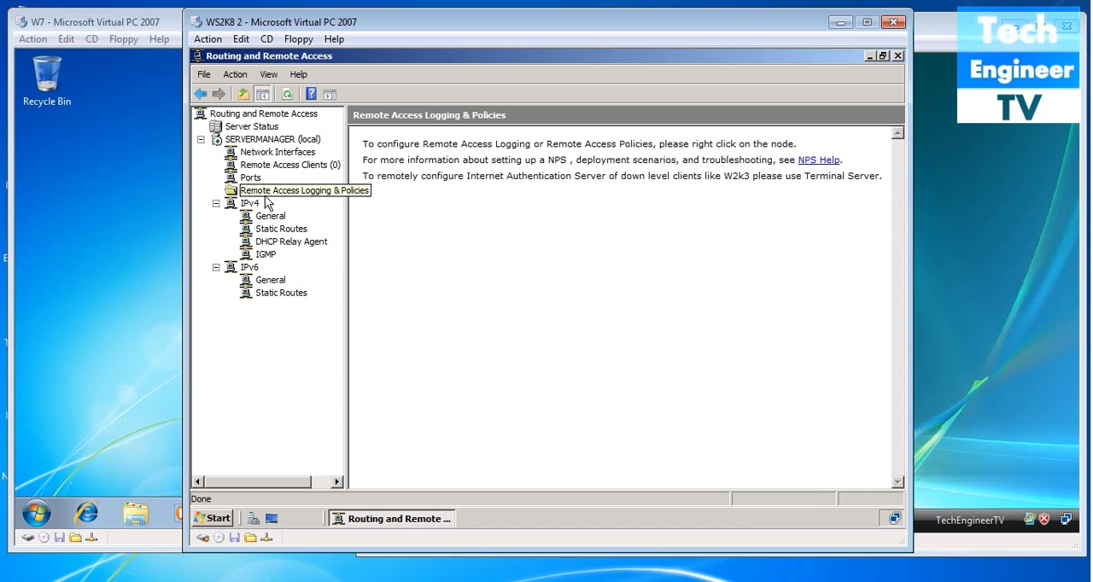
{"action": "right_click", "coordinate": [265, 197]}
{"action": "left_click", "coordinate": [273, 207]}
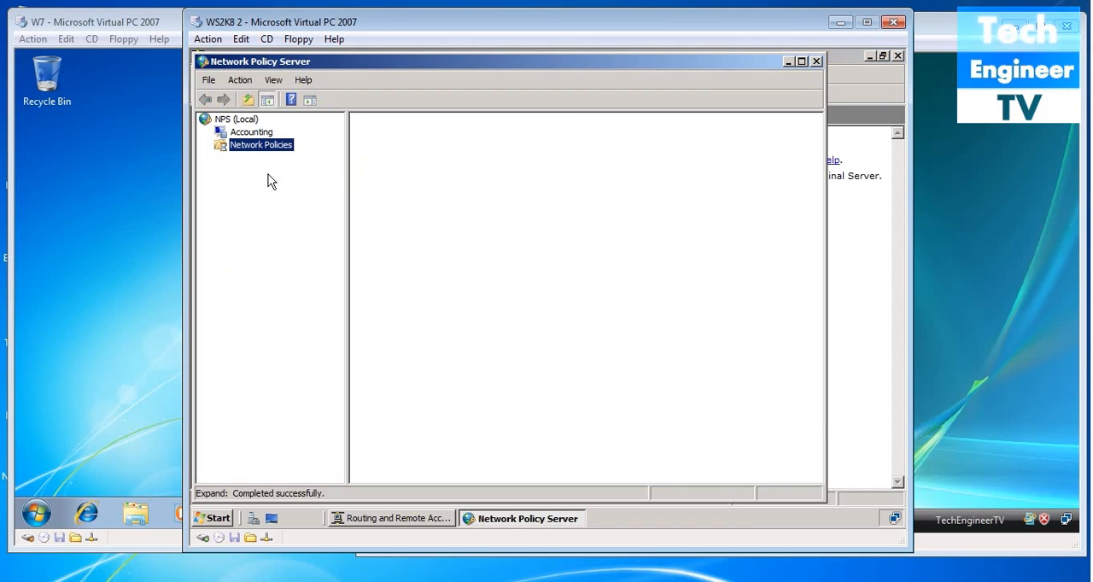
- Set the Connections to Microsoft Routing and Remote Access server policy to grant access, leaving the network access server type Unspecified
{"action": "double_click", "coordinate": [475, 183]}
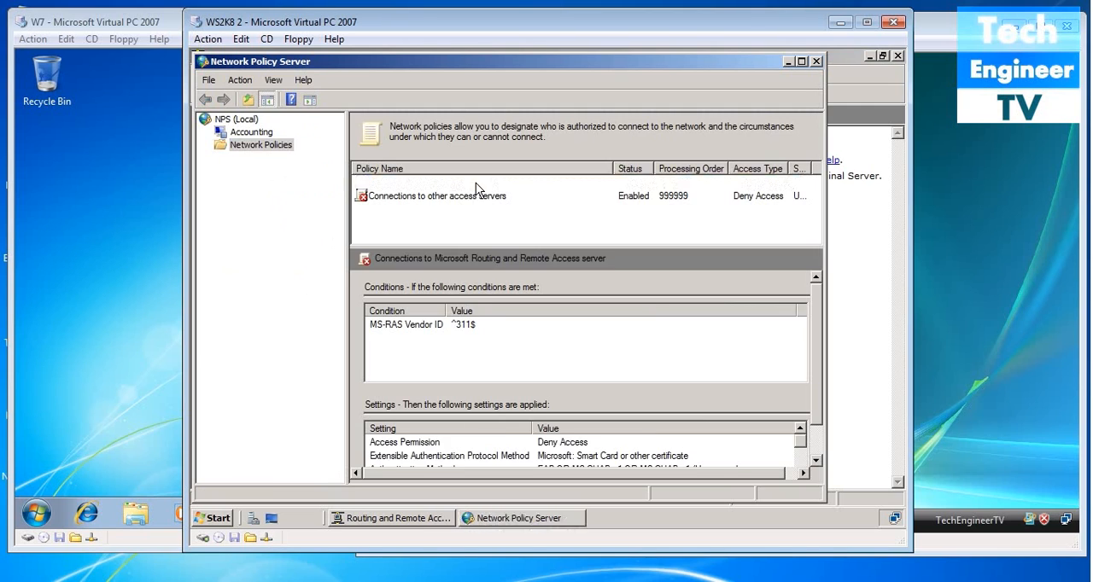
{"action": "left_click", "coordinate": [325, 264]}
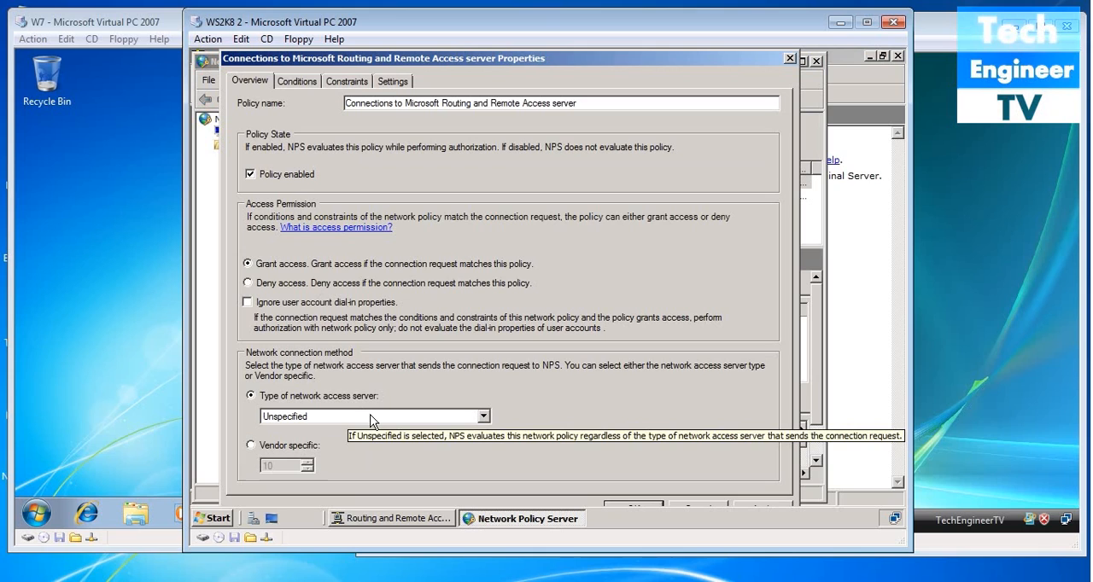
{"action": "left_click", "coordinate": [372, 418]}
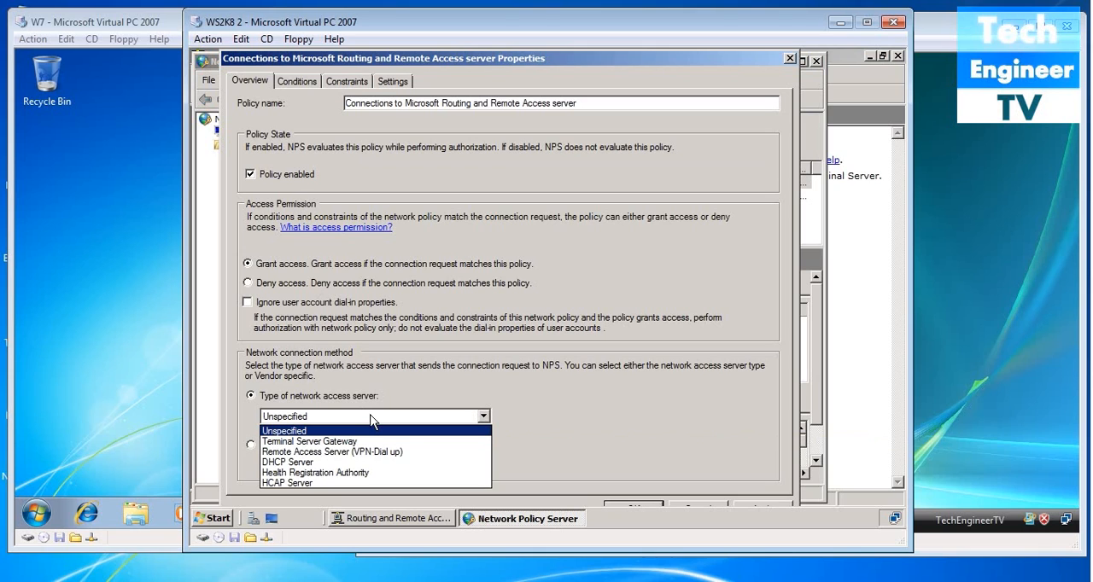
{"action": "left_click", "coordinate": [372, 419]}
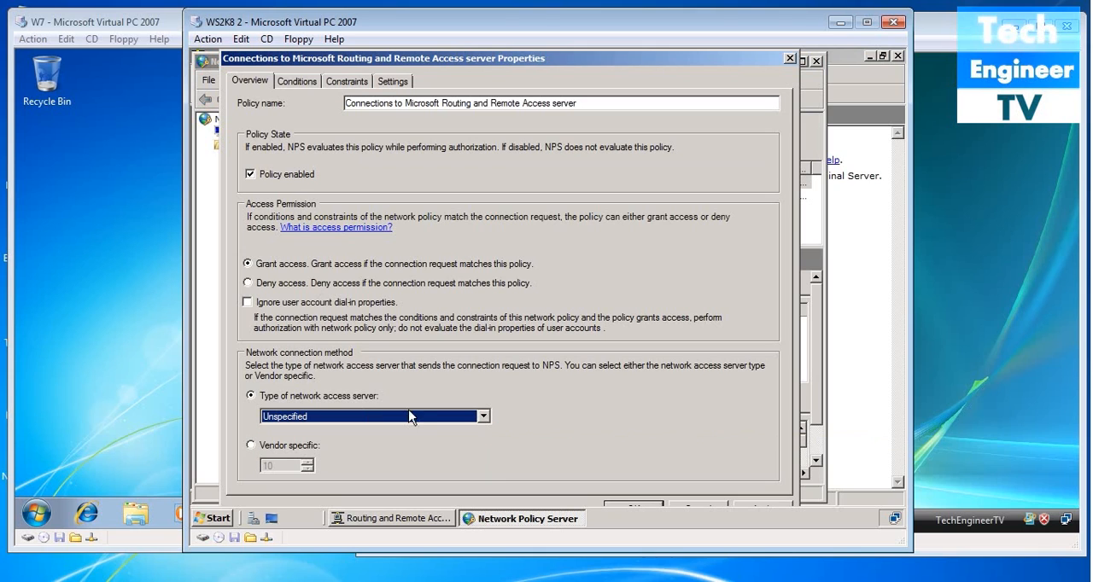
{"action": "left_click", "coordinate": [770, 503]}
{"action": "left_click", "coordinate": [651, 504]}
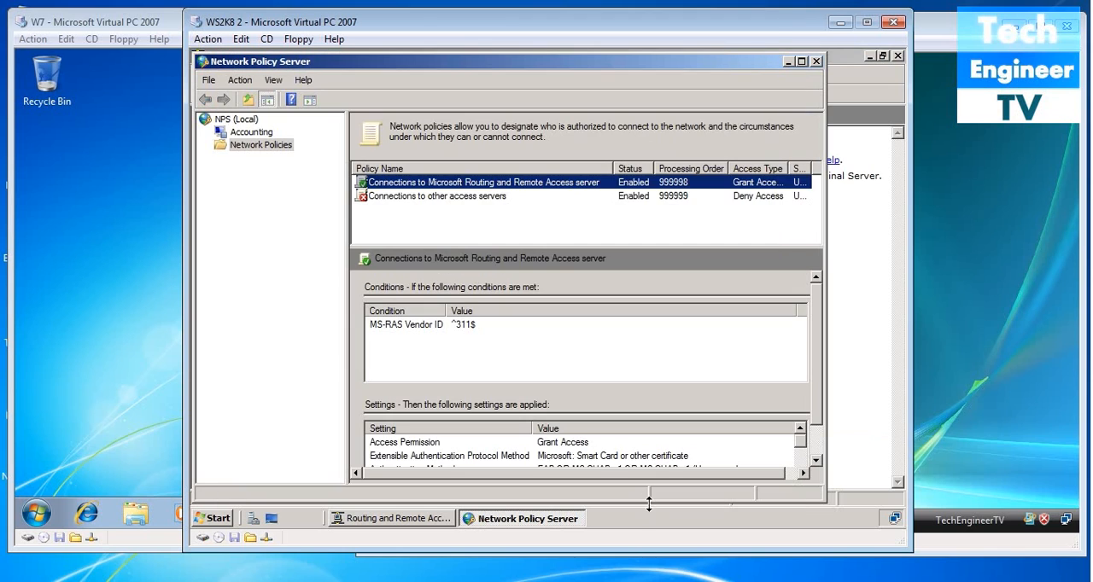
- Set the Connections to other access servers policy to grant access, and close Network Policy Server and Routing and Remote Access
{"action": "left_click", "coordinate": [471, 198]}
{"action": "double_click", "coordinate": [471, 198]}
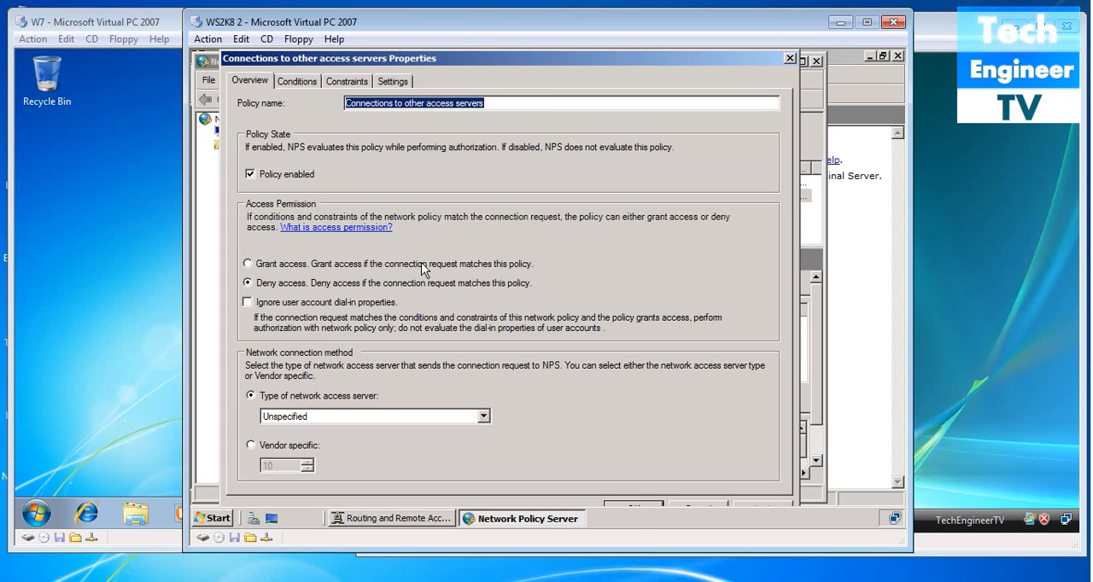
{"action": "left_click", "coordinate": [422, 264]}
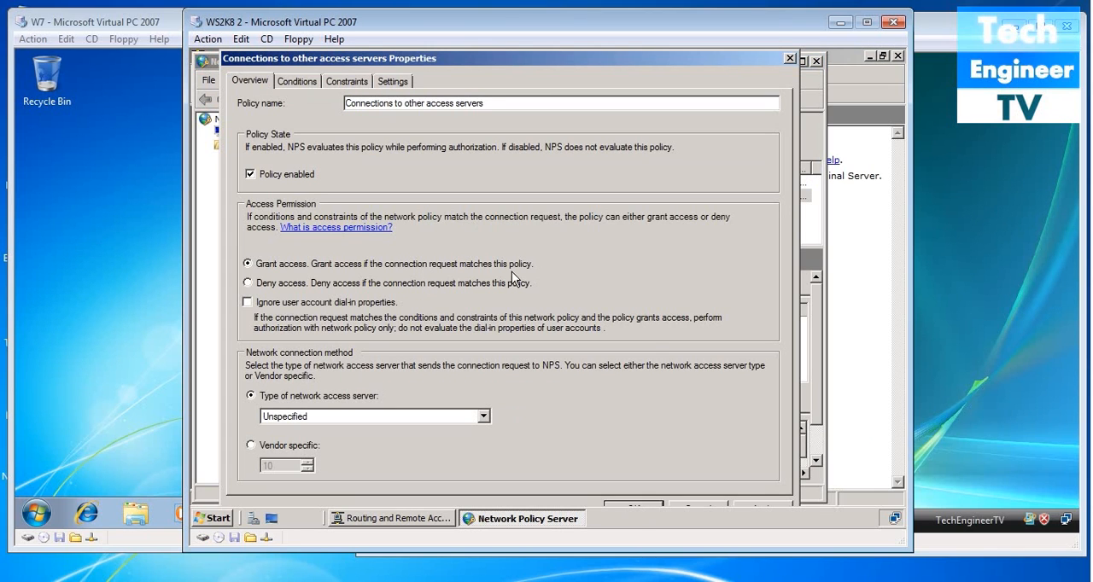
{"action": "left_click", "coordinate": [749, 505]}
{"action": "left_click", "coordinate": [651, 506]}
{"action": "left_click", "coordinate": [654, 218]}
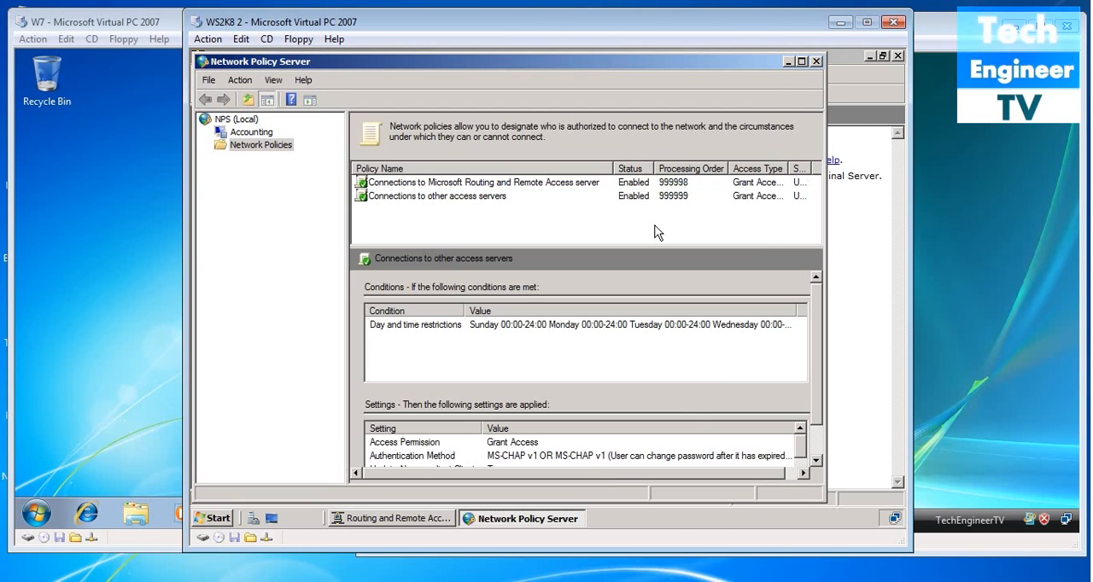
{"action": "left_click", "coordinate": [818, 61]}
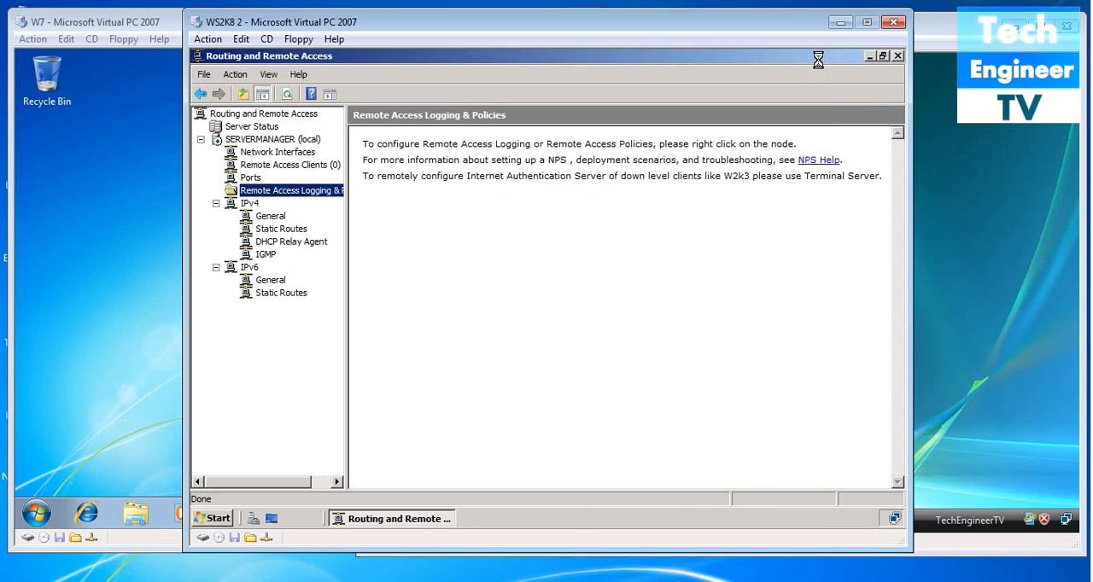
{"action": "left_click", "coordinate": [897, 56]}
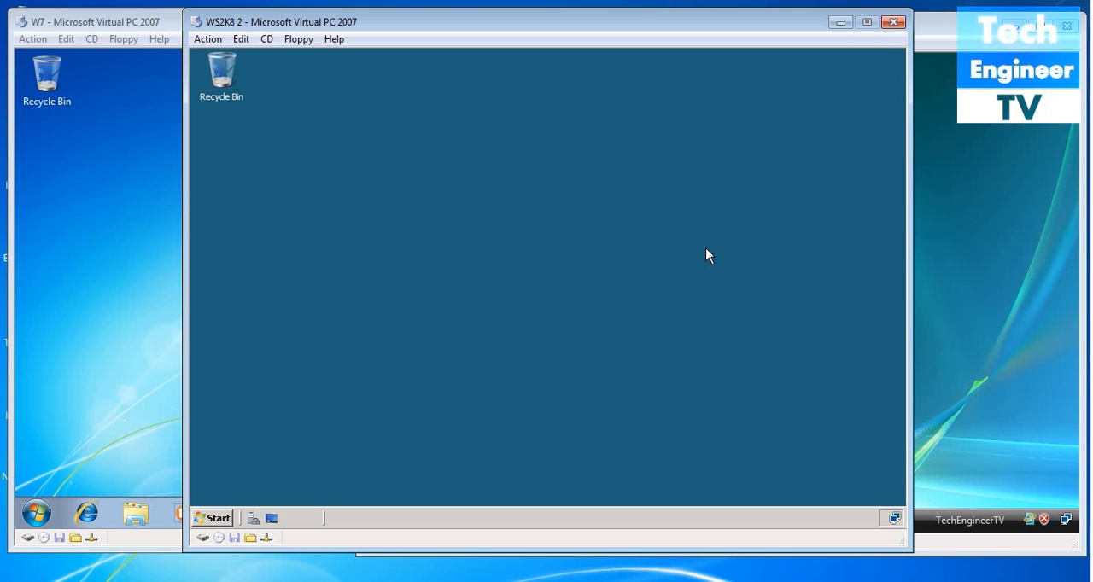
- Run lusrmgr.msc to open Local Users and Groups on the server
{"action": "key", "text": "super+r"}
{"action": "type", "text": "\\"}
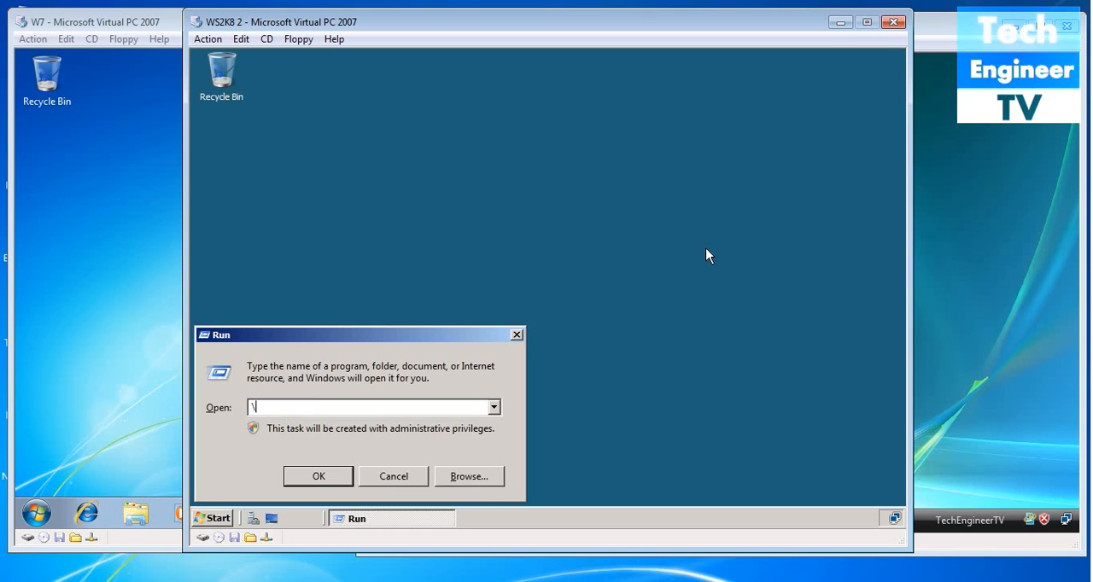
{"action": "key", "text": "BackSpace"}
{"action": "type", "text": "lusrmgmr"}
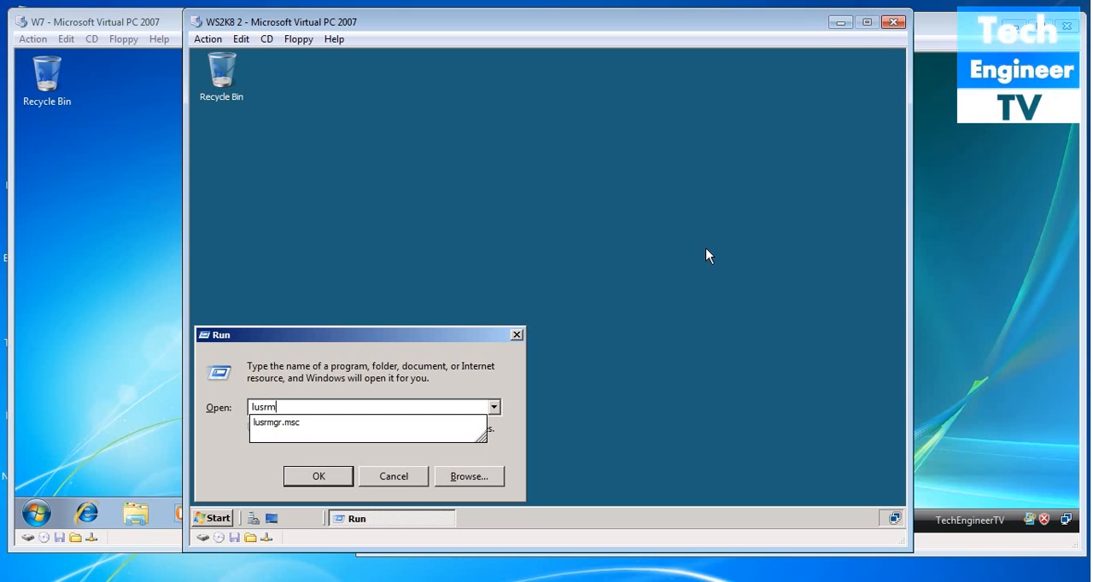
{"action": "key", "text": "BackSpace"}
{"action": "key", "text": "BackSpace"}
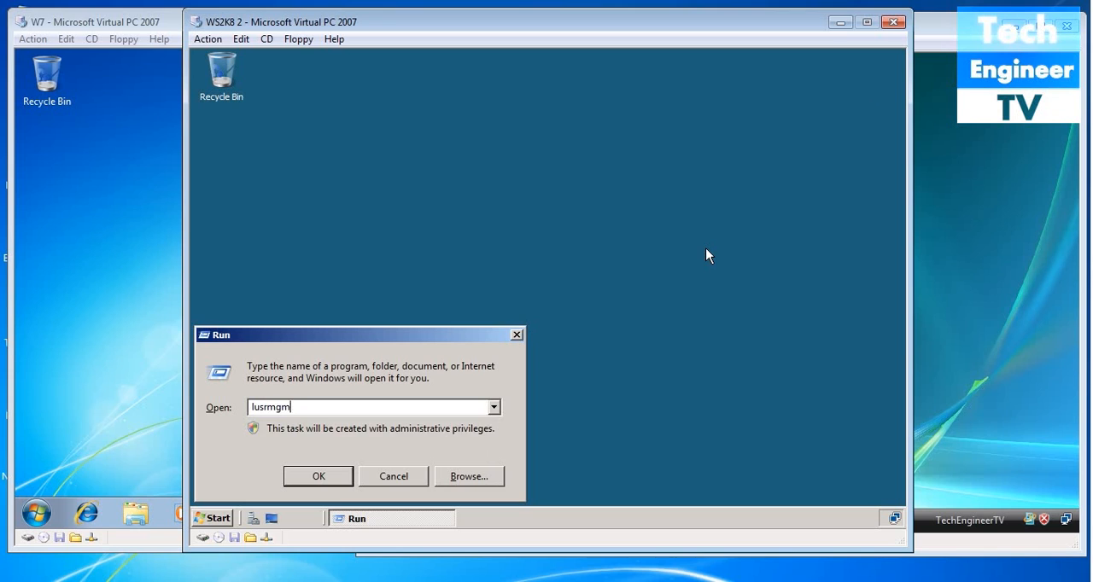
{"action": "type", "text": "r"}
{"action": "type", "text": ".msc"}
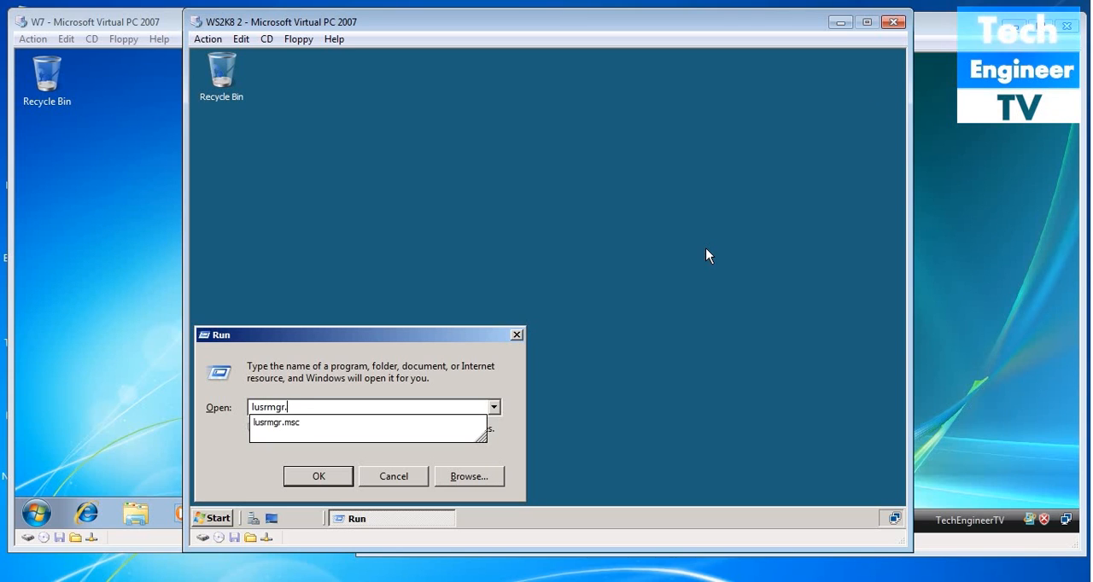
{"action": "key", "text": "Return"}
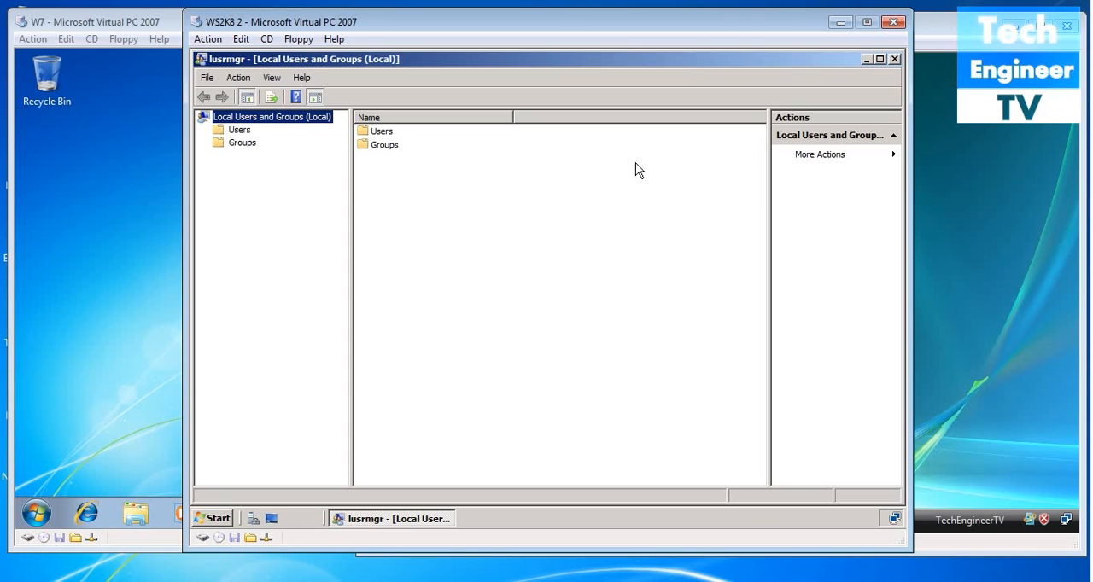
- Create a local user with user name and full name test, entering and confirming the account password
{"action": "double_click", "coordinate": [382, 134]}
{"action": "right_click", "coordinate": [386, 176]}
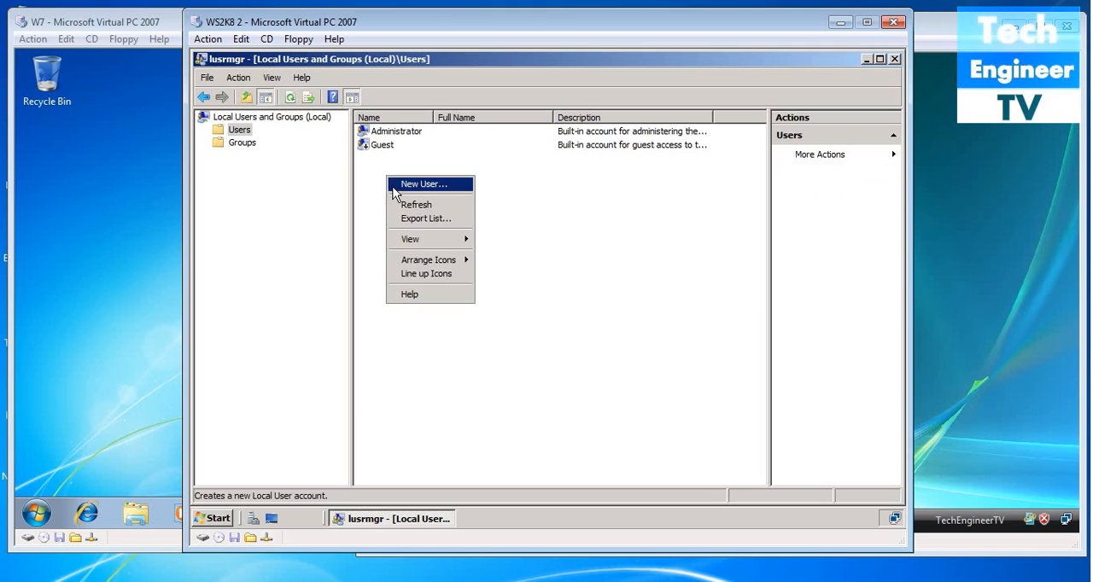
{"action": "left_click", "coordinate": [394, 185]}
{"action": "type", "text": "test"}
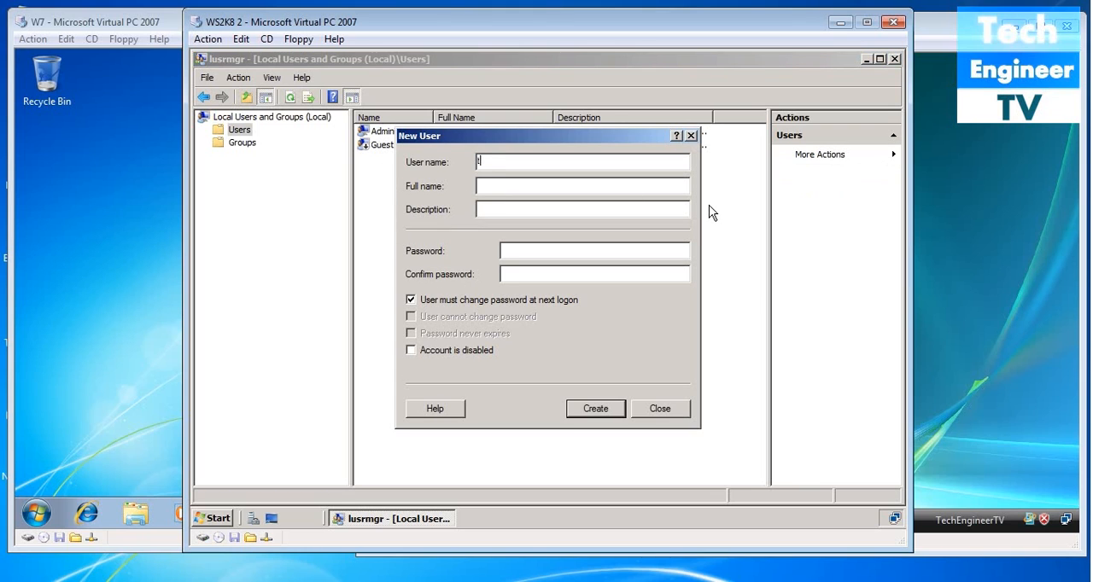
{"action": "key", "text": "Tab"}
{"action": "key", "text": "Tab"}
{"action": "type", "text": "••••••••"}
{"action": "key", "text": "Tab"}
{"action": "type", "text": "••••••••"}
{"action": "left_click", "coordinate": [586, 415]}
{"action": "left_click", "coordinate": [651, 409]}
- Open the test user's properties and set its dial-in network access permission to Allow access
{"action": "left_click", "coordinate": [399, 160]}
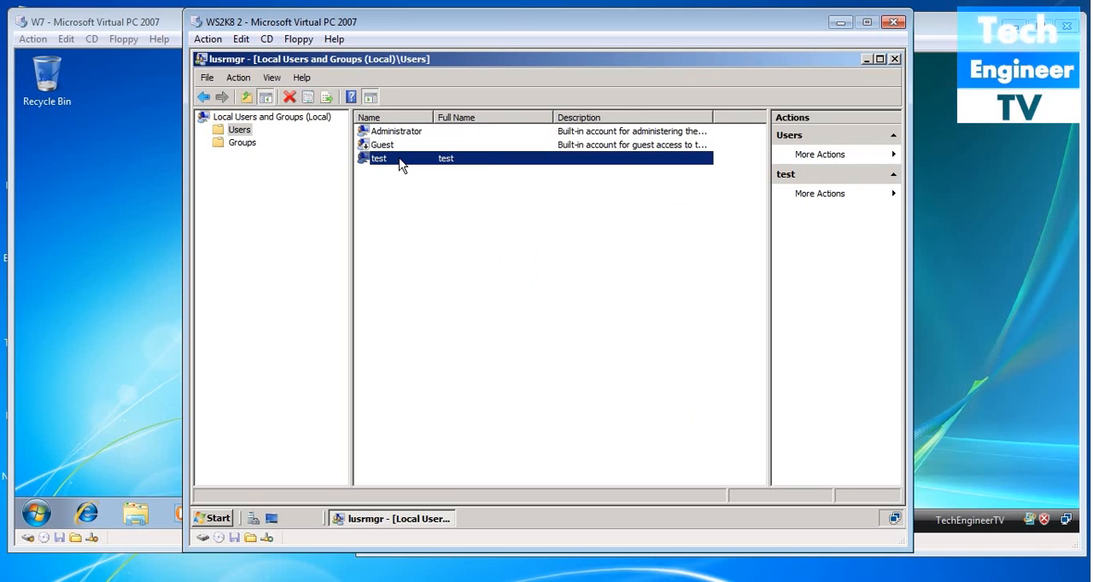
{"action": "right_click", "coordinate": [401, 163]}
{"action": "left_click", "coordinate": [414, 243]}
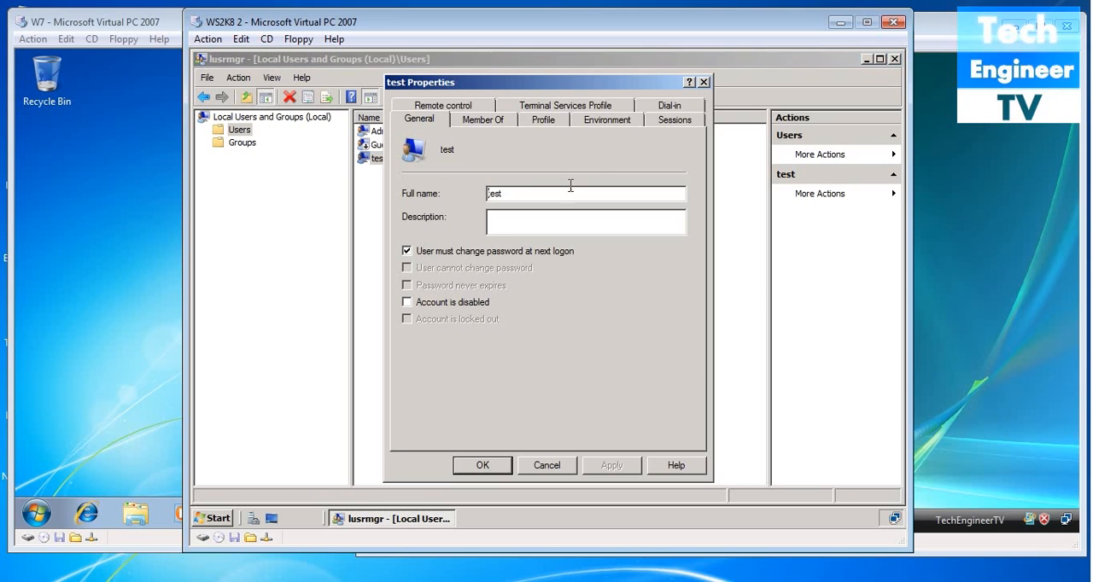
{"action": "left_click", "coordinate": [662, 106]}
{"action": "left_click", "coordinate": [439, 164]}
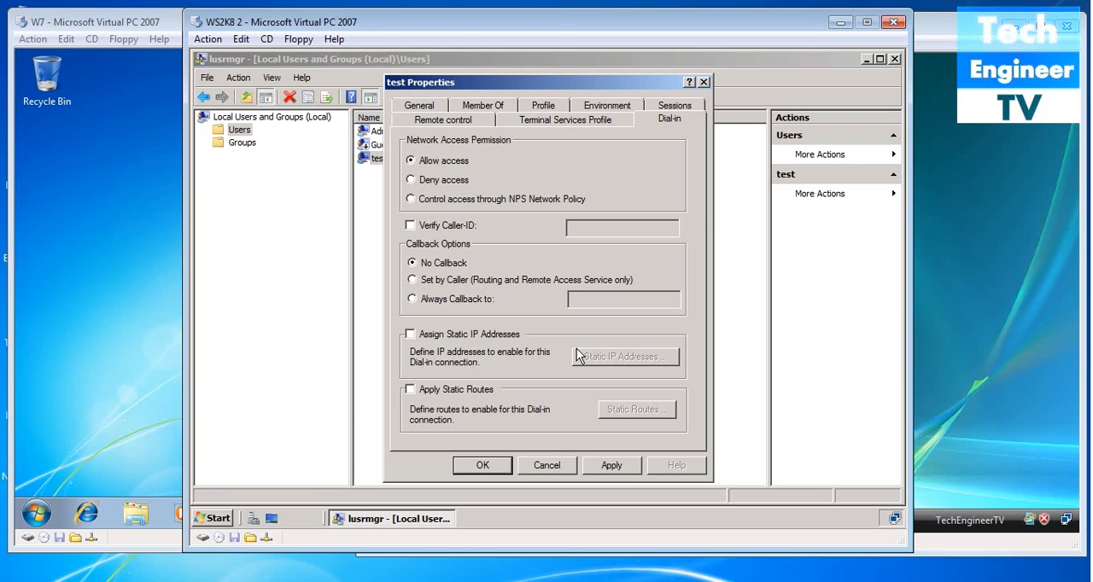
- Assign a static IPv4 address to the test user's dial-in connection, apply the properties and close Local Users and Groups
{"action": "left_click", "coordinate": [409, 334]}
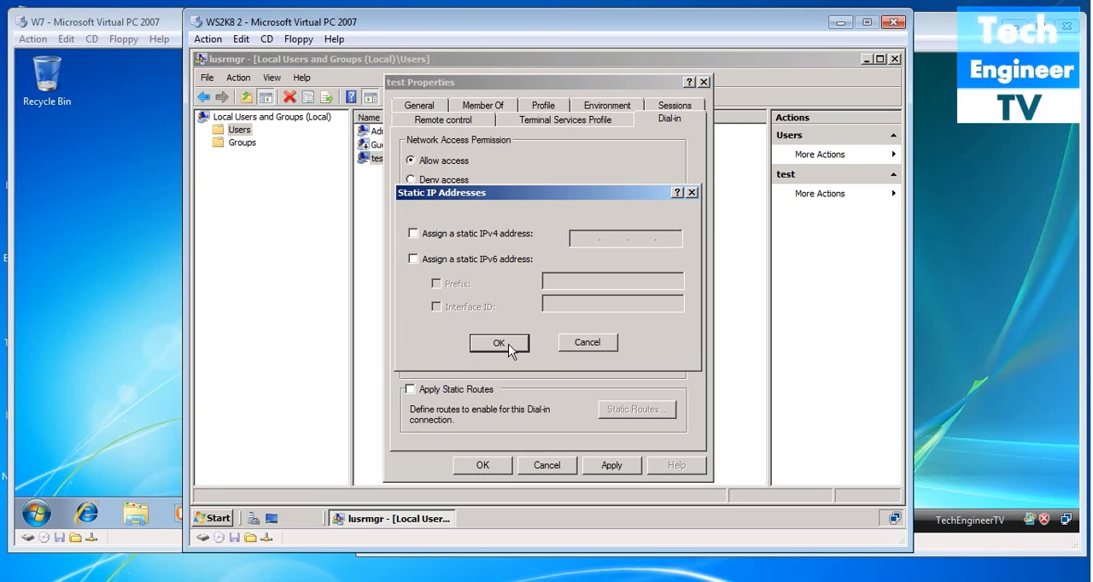
{"action": "left_click", "coordinate": [414, 233]}
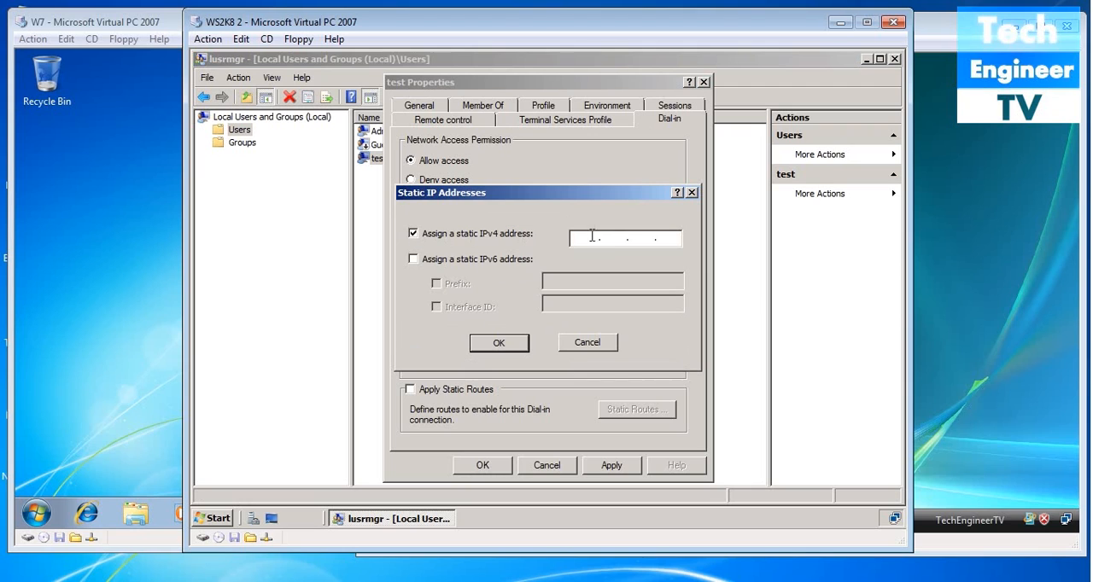
{"action": "type", "text": "10.0.0.11"}
{"action": "left_click", "coordinate": [510, 343]}
{"action": "left_click", "coordinate": [511, 342]}
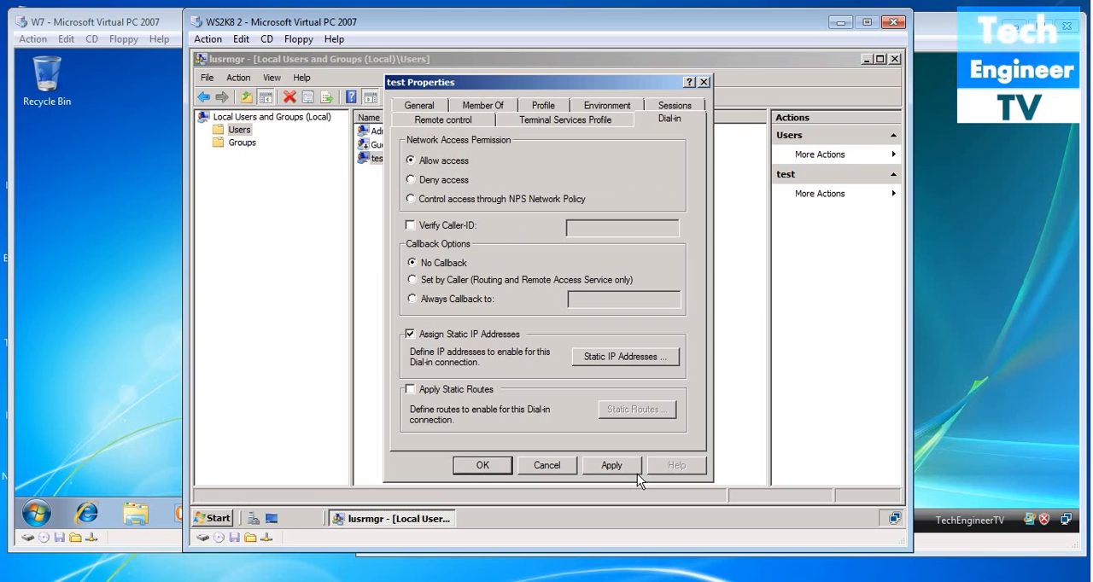
{"action": "left_click", "coordinate": [627, 472]}
{"action": "left_click", "coordinate": [484, 465]}
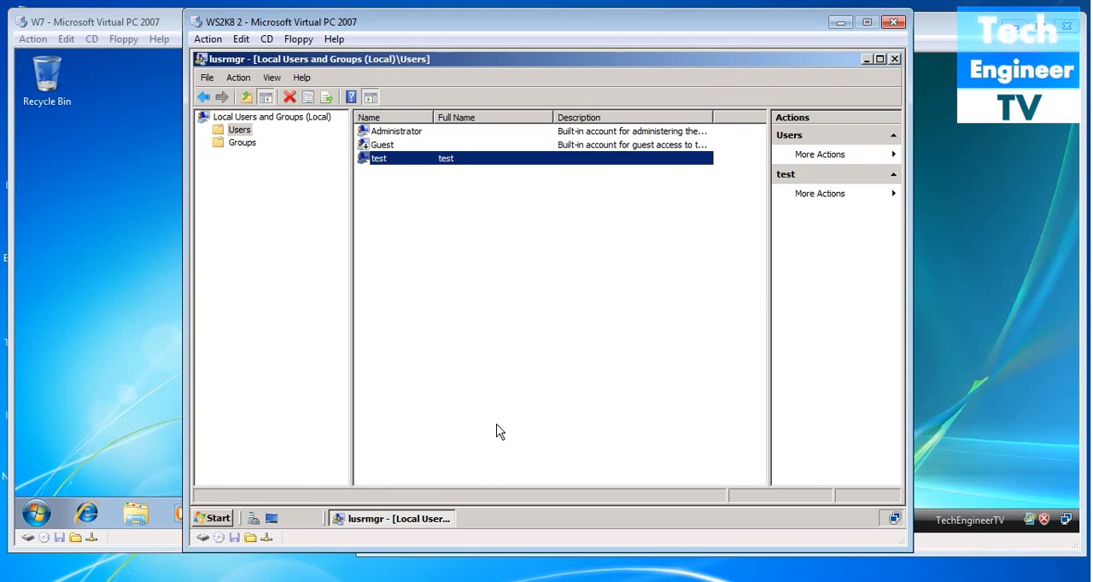
{"action": "left_click", "coordinate": [895, 59]}
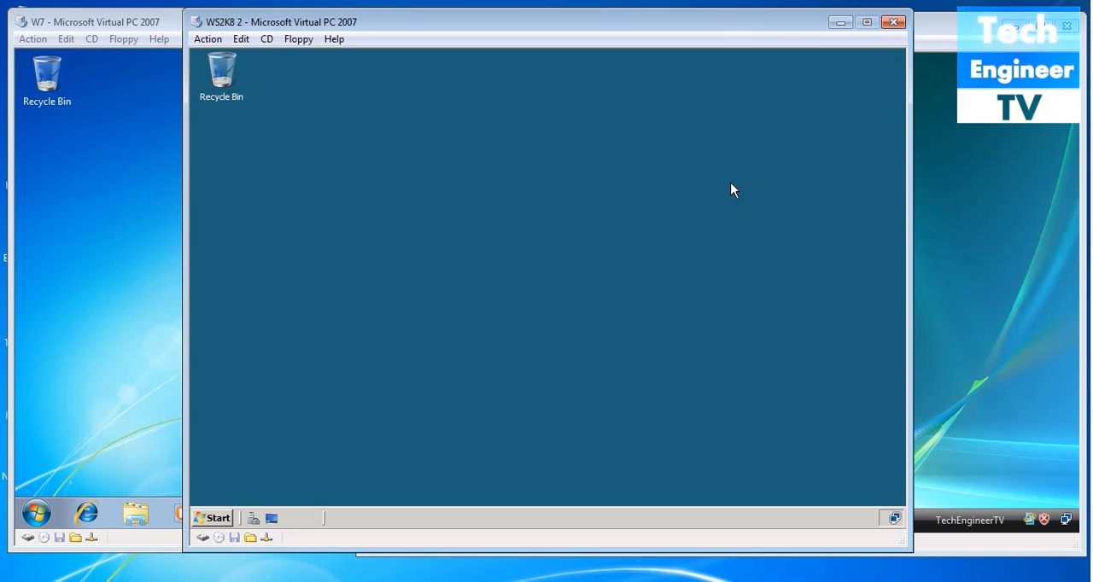
- Run gpupdate /force on the server to refresh the policies, and close its window
{"action": "key", "text": "super+r"}
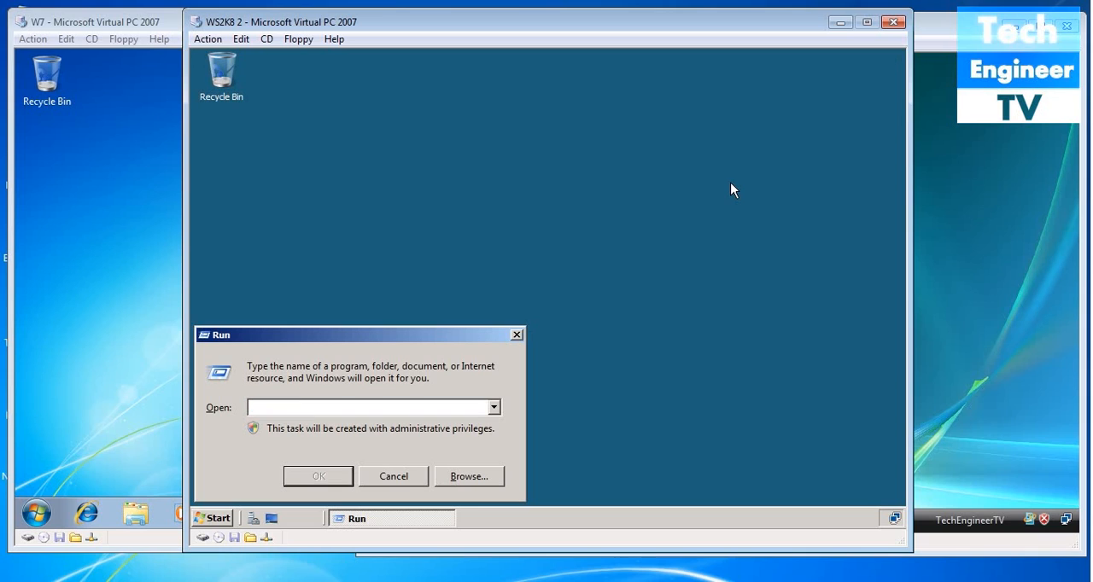
{"action": "type", "text": "gpupda"}
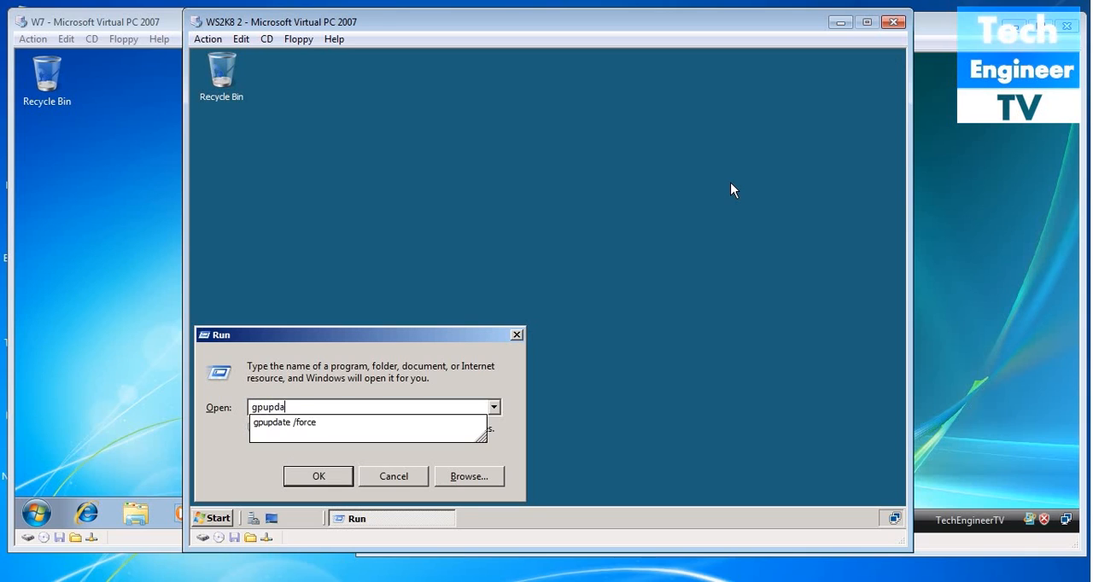
{"action": "type", "text": "te /force"}
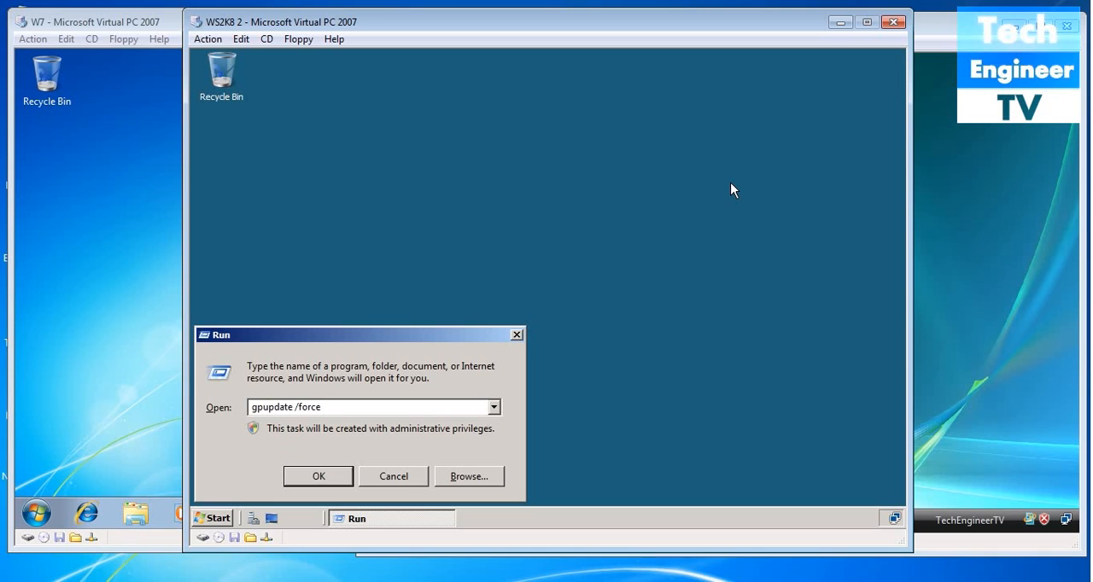
{"action": "key", "text": "Return"}
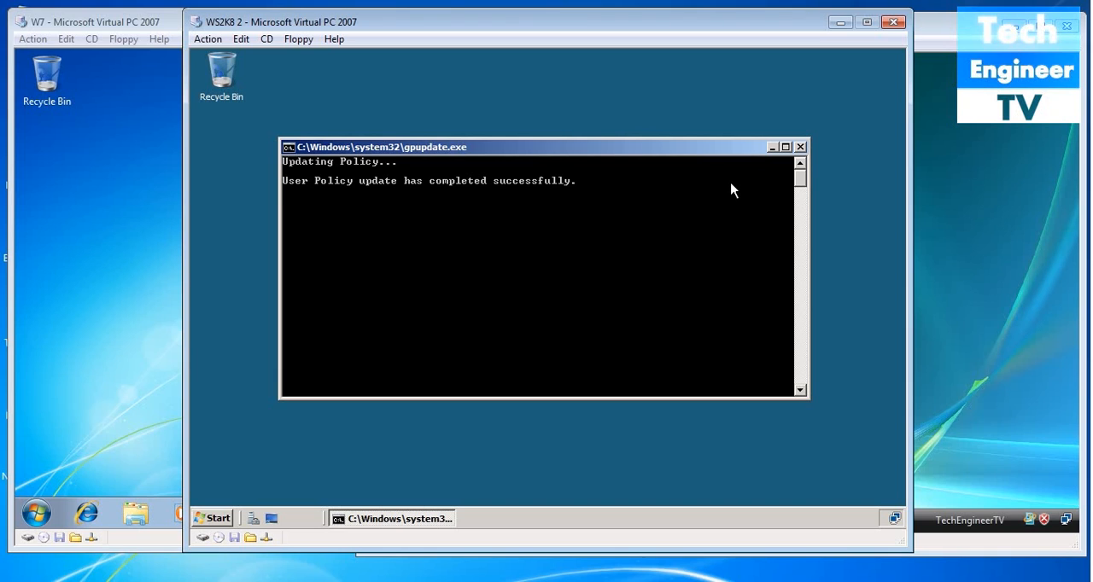
{"action": "left_click", "coordinate": [800, 147]}
- Open the server's remote settings and allow Remote Desktop connections only with Network Level Authentication, accepting the firewall exception
{"action": "left_click", "coordinate": [213, 519]}
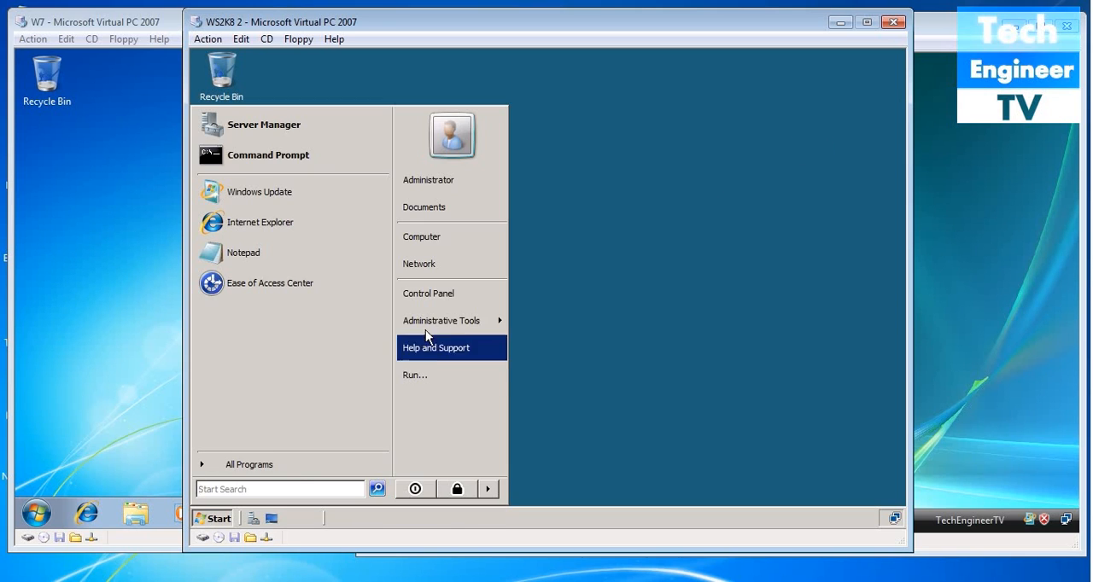
{"action": "right_click", "coordinate": [432, 239]}
{"action": "left_click", "coordinate": [450, 371]}
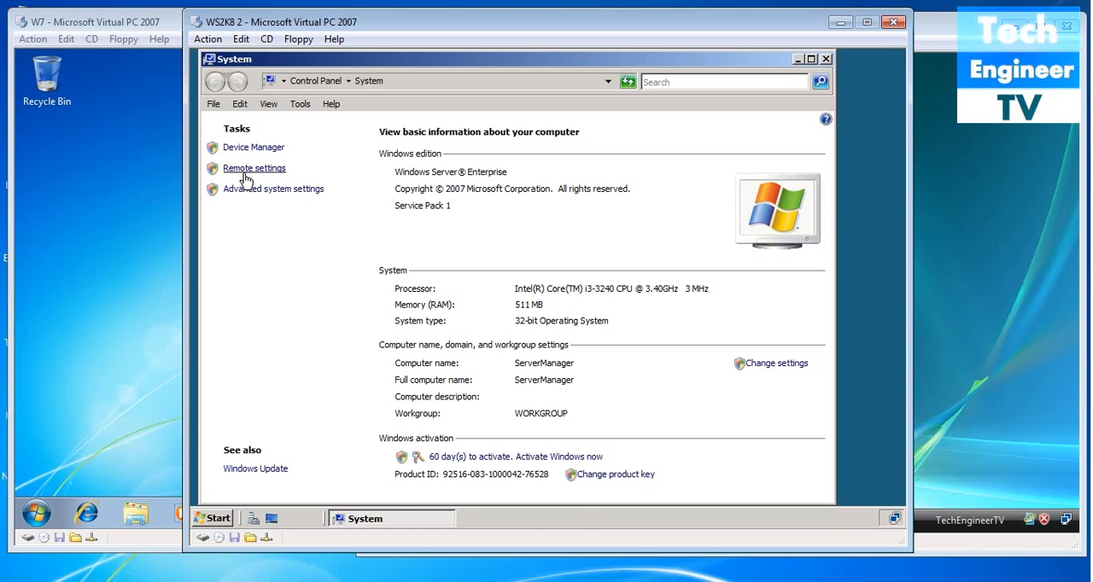
{"action": "left_click", "coordinate": [245, 176]}
{"action": "left_click", "coordinate": [348, 413]}
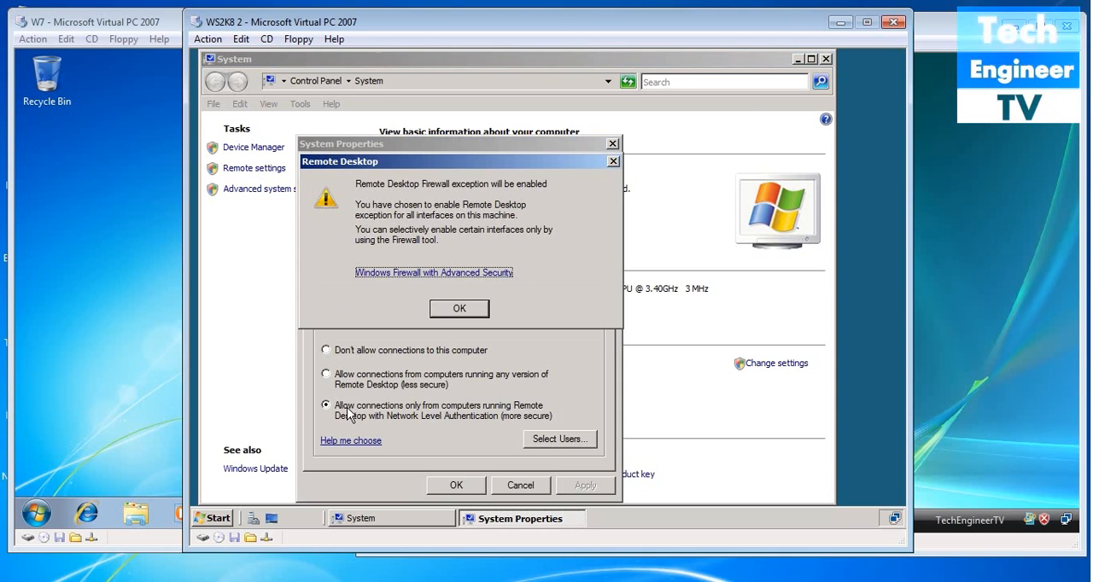
{"action": "left_click", "coordinate": [459, 311]}
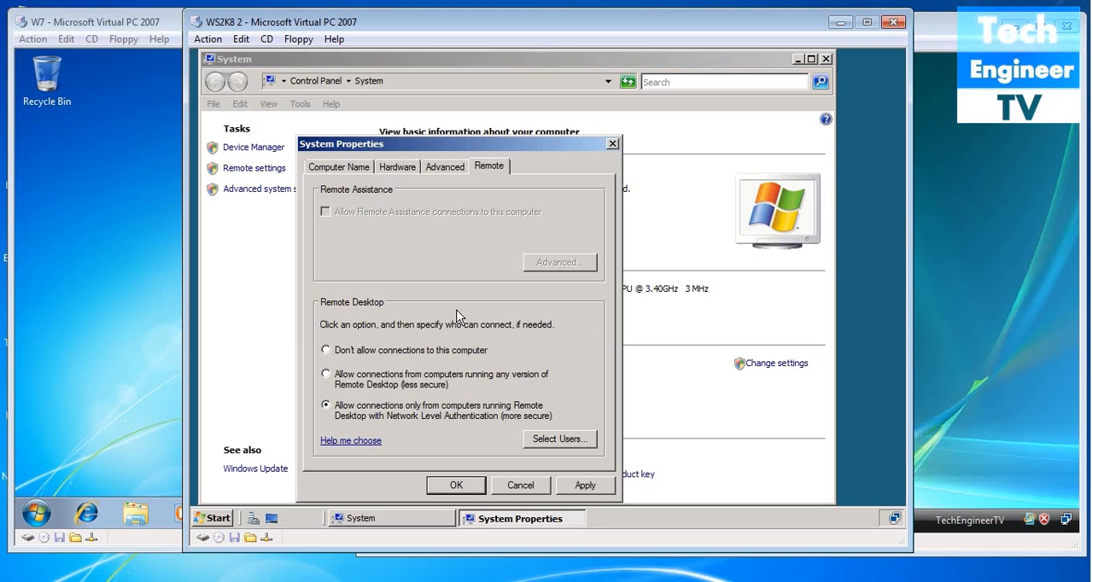
- Add the test user to the Remote Desktop users, apply the system properties and close the System window
{"action": "left_click", "coordinate": [547, 441]}
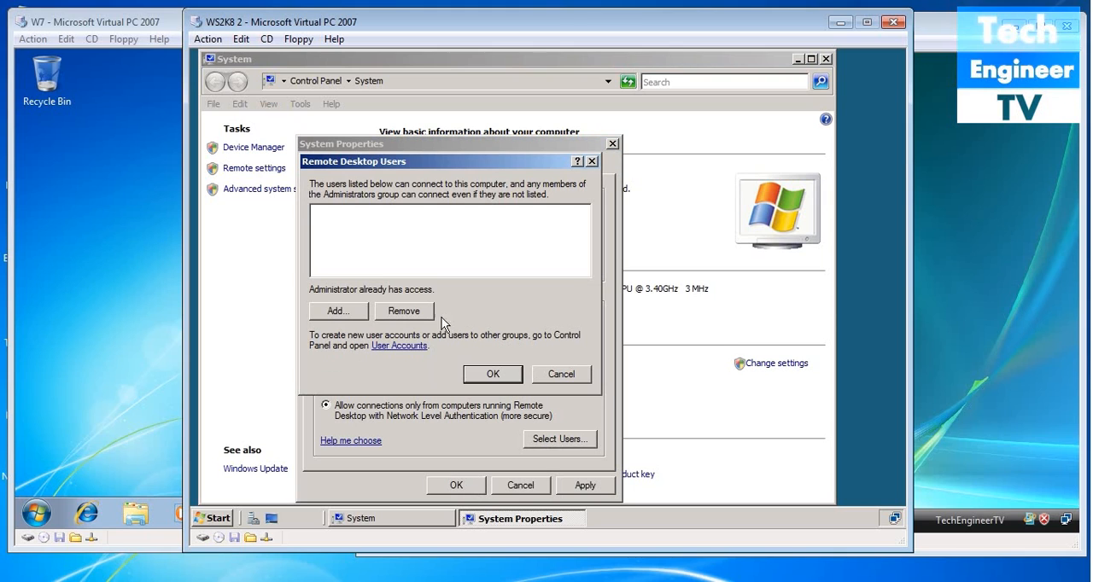
{"action": "left_click", "coordinate": [361, 312]}
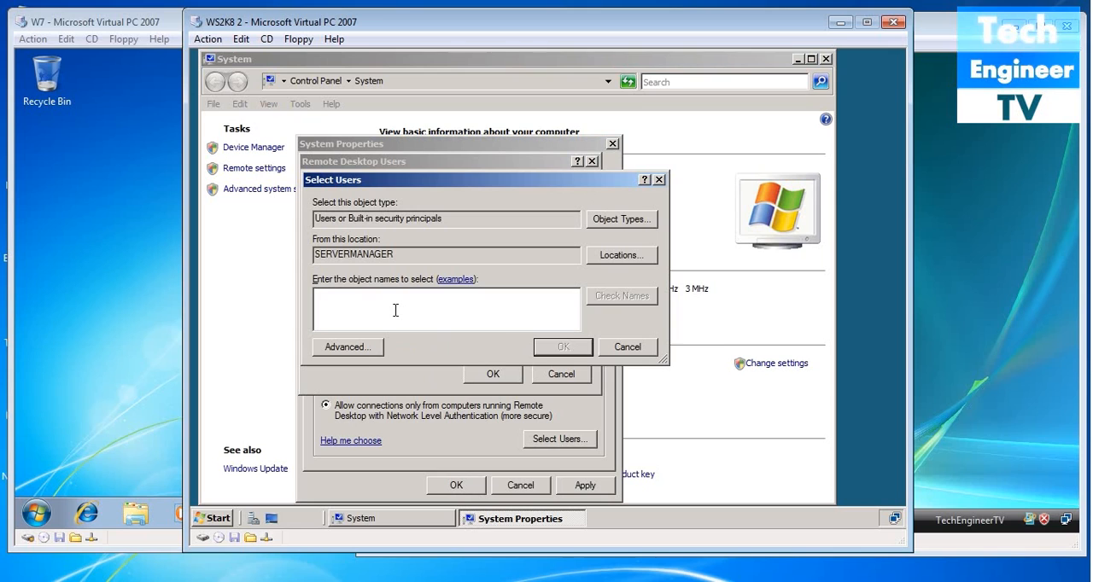
{"action": "type", "text": "test"}
{"action": "left_click", "coordinate": [612, 299]}
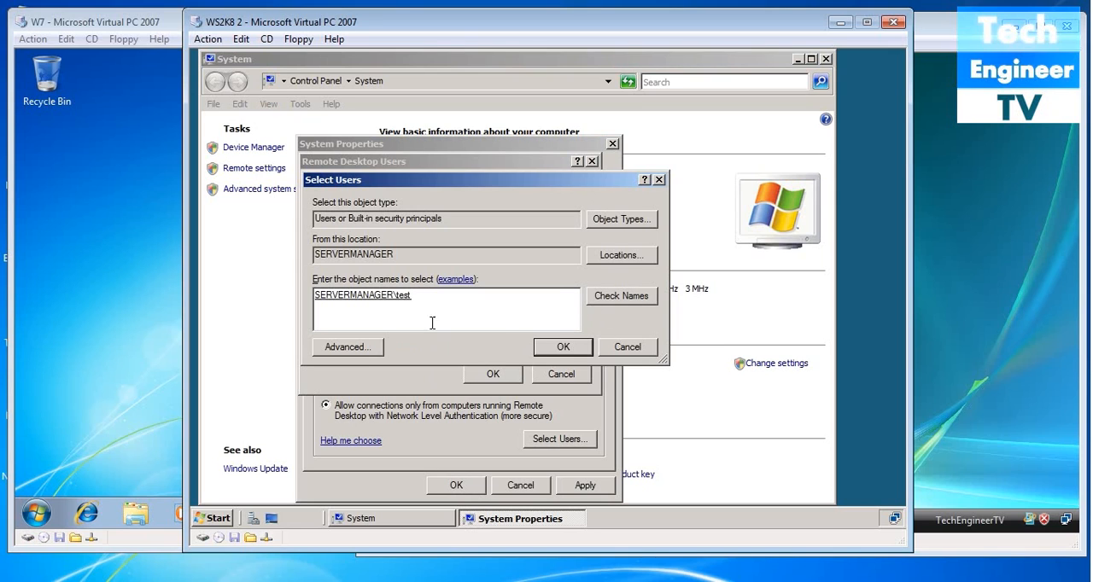
{"action": "left_click", "coordinate": [575, 348]}
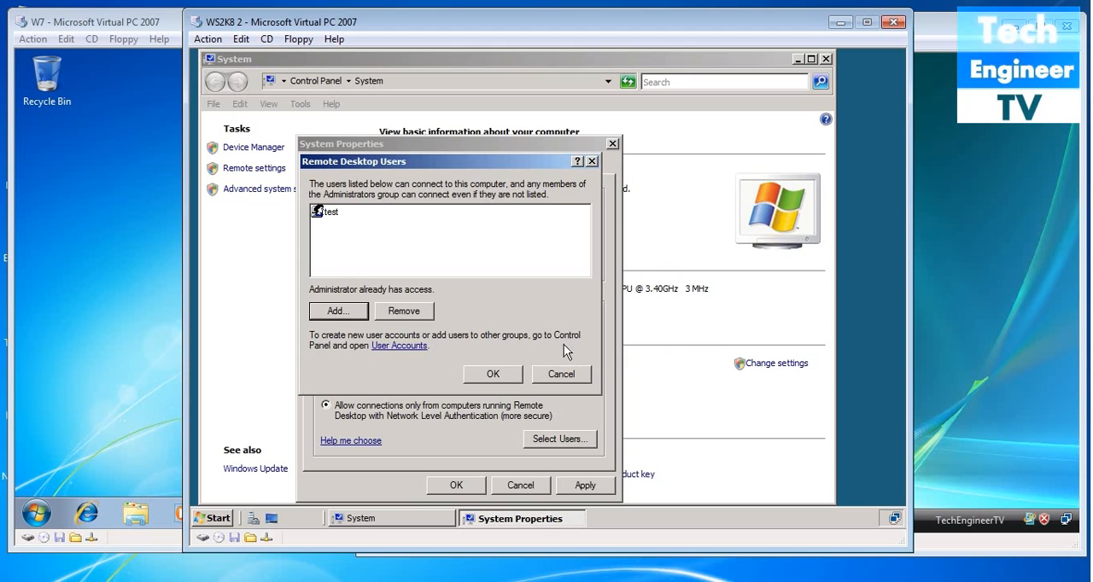
{"action": "left_click", "coordinate": [329, 213]}
{"action": "left_click", "coordinate": [503, 377]}
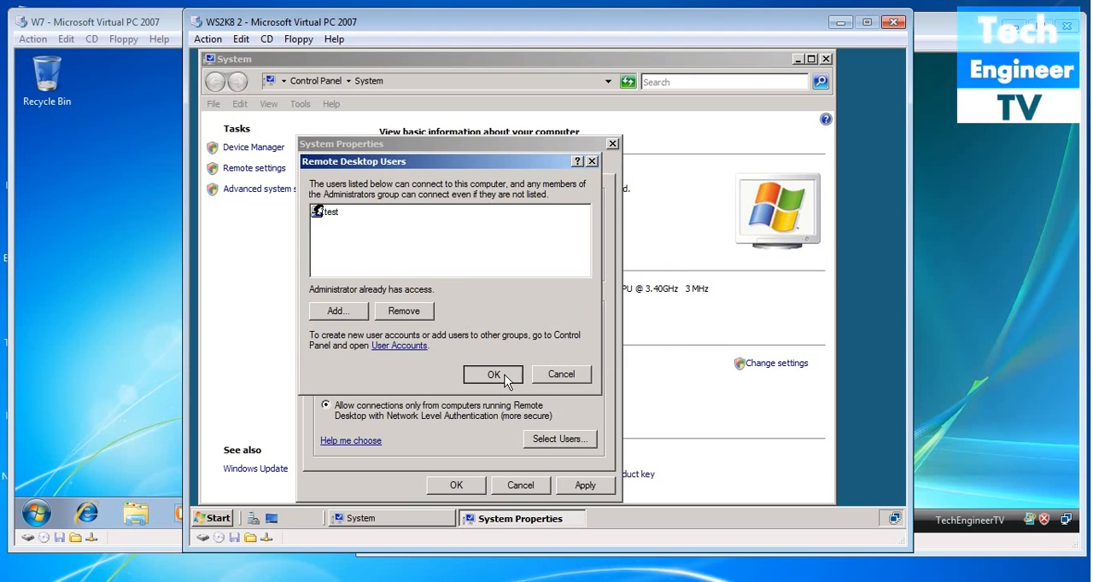
{"action": "left_click", "coordinate": [585, 486]}
{"action": "left_click", "coordinate": [456, 486]}
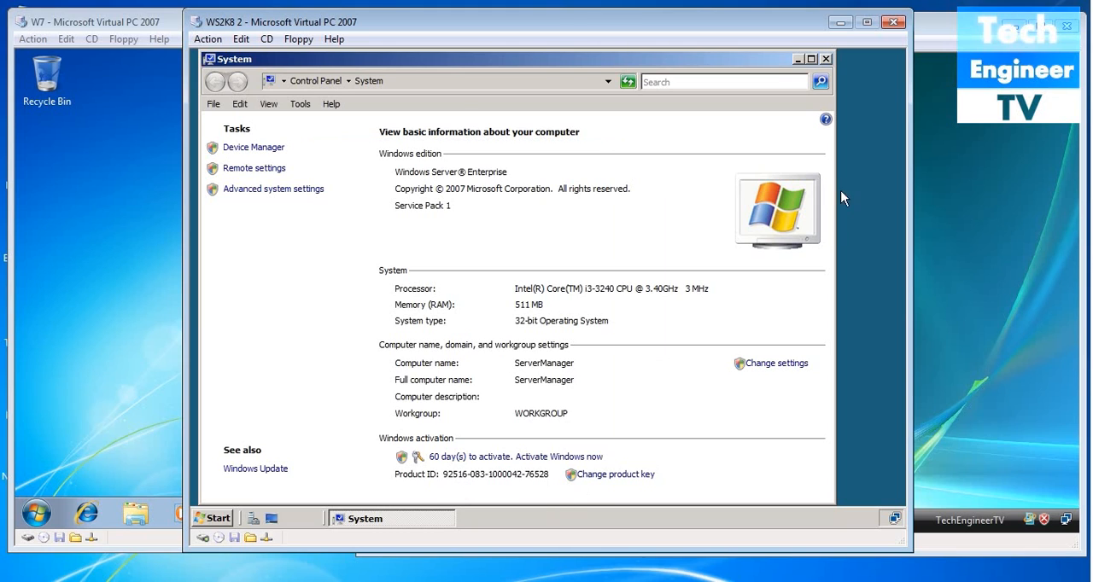
{"action": "left_click", "coordinate": [826, 59]}
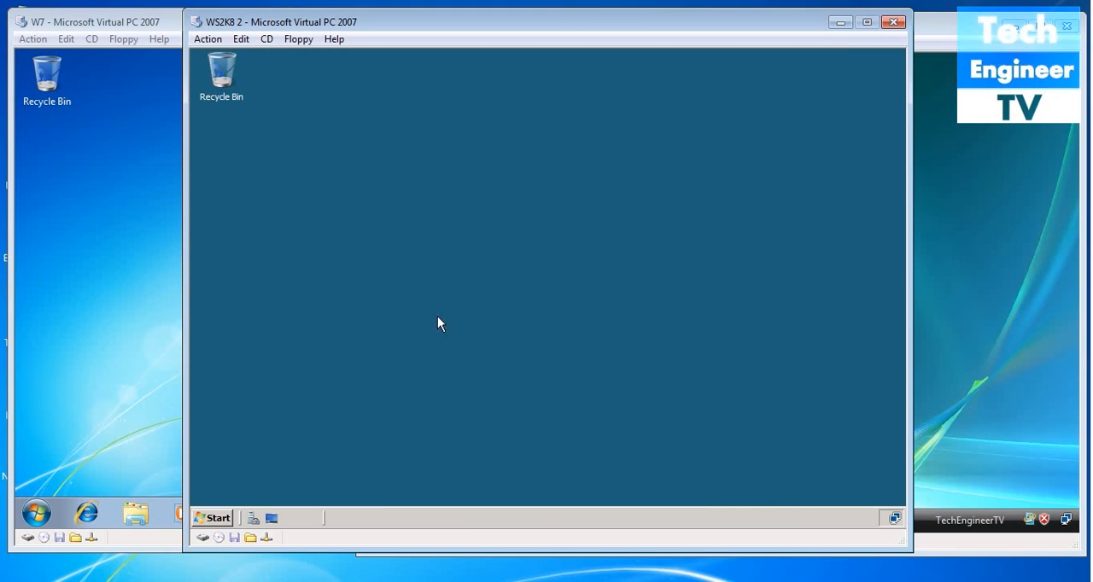
- Switch to the W7 virtual machine and start a workplace VPN connection over the Internet, postponing the Internet connection setup
{"action": "left_click", "coordinate": [102, 309]}
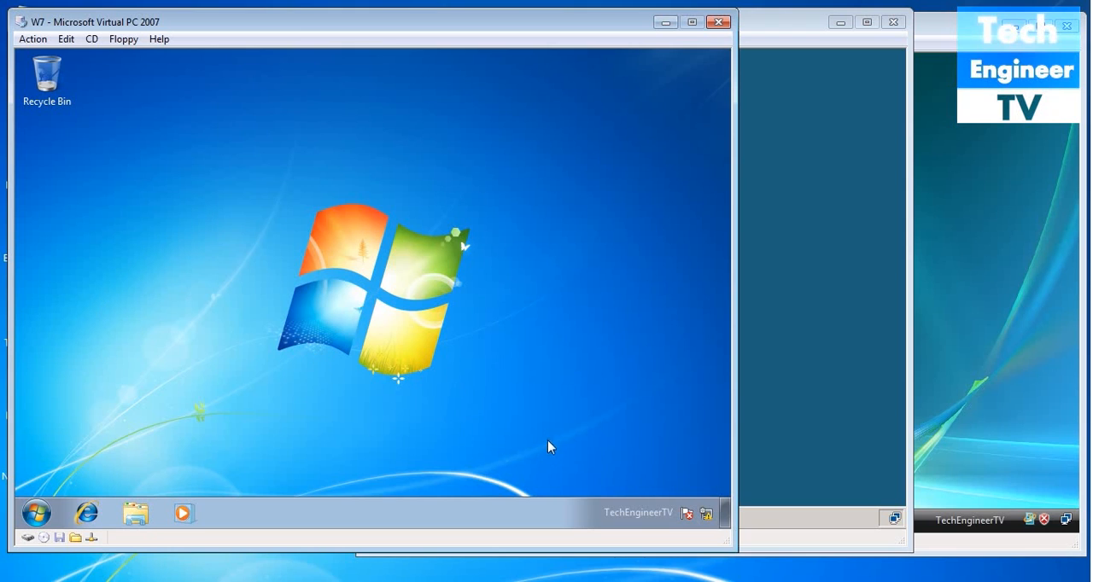
{"action": "left_click", "coordinate": [707, 516]}
{"action": "left_click", "coordinate": [697, 484]}
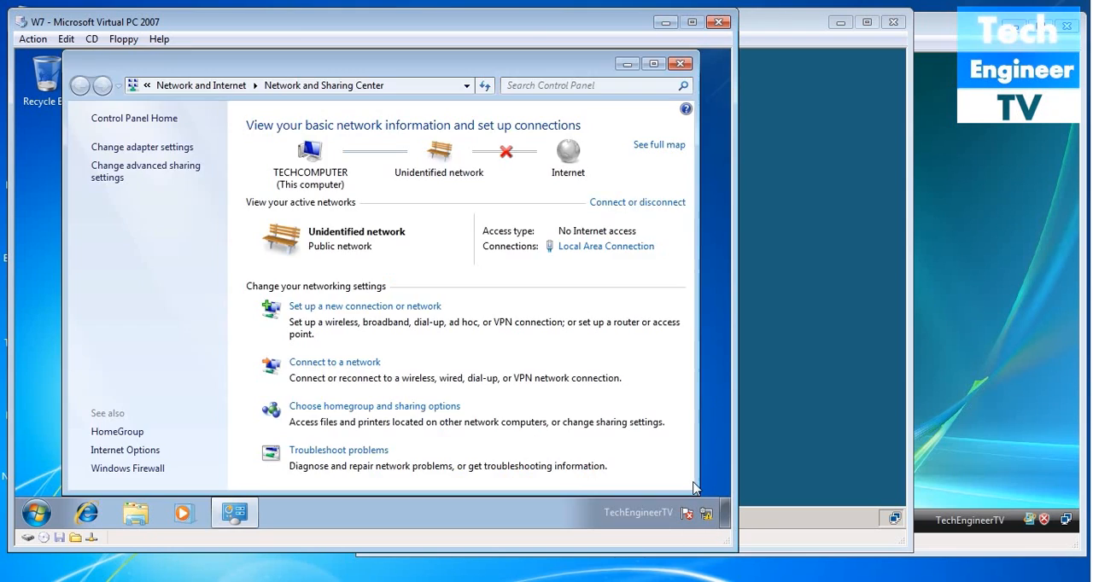
{"action": "left_click", "coordinate": [393, 309]}
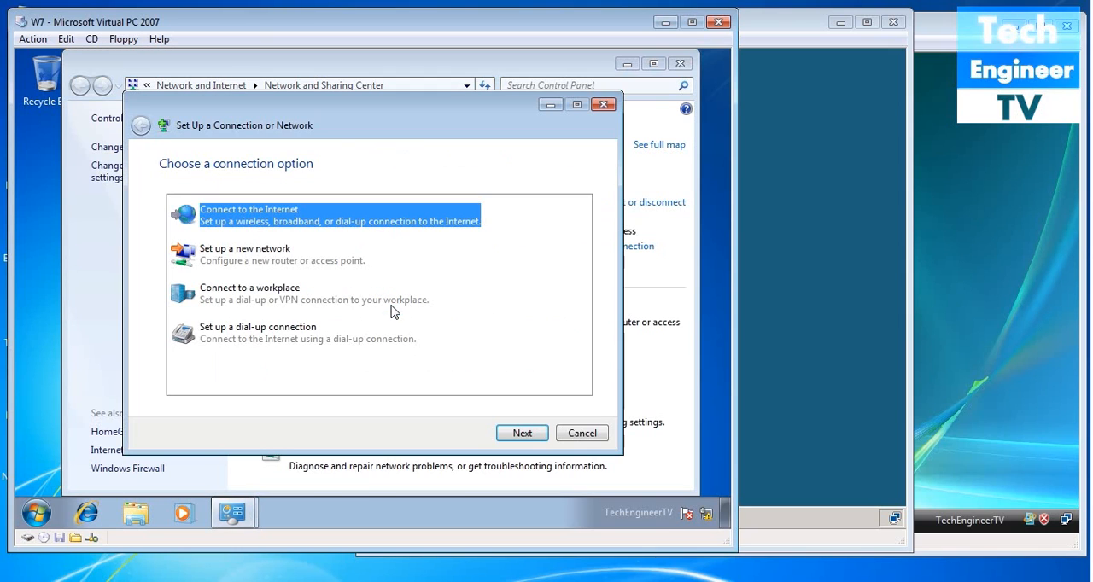
{"action": "left_click", "coordinate": [253, 301]}
{"action": "left_click", "coordinate": [520, 434]}
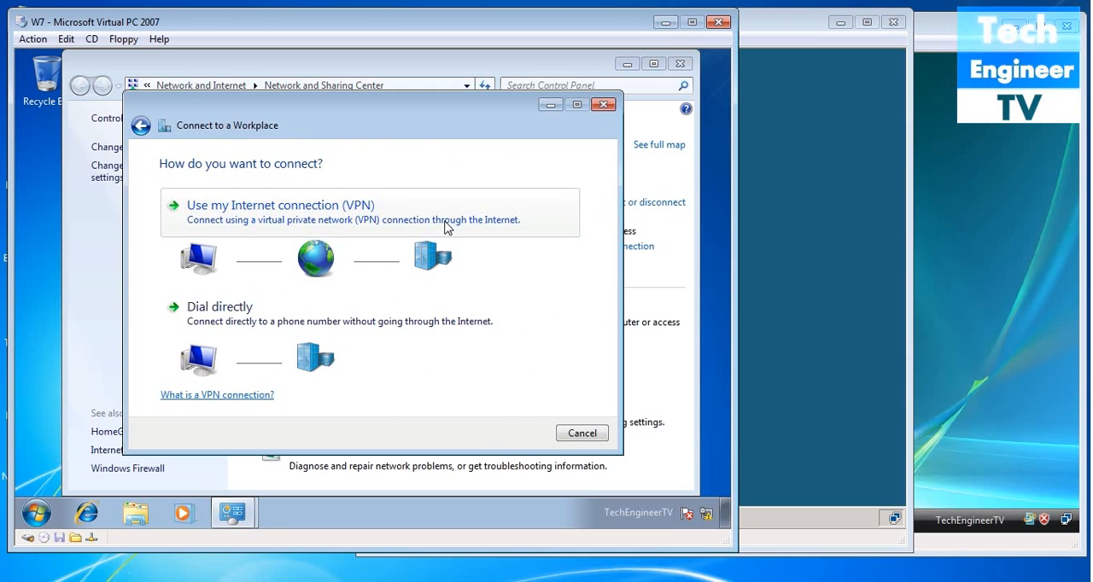
{"action": "left_click", "coordinate": [393, 232]}
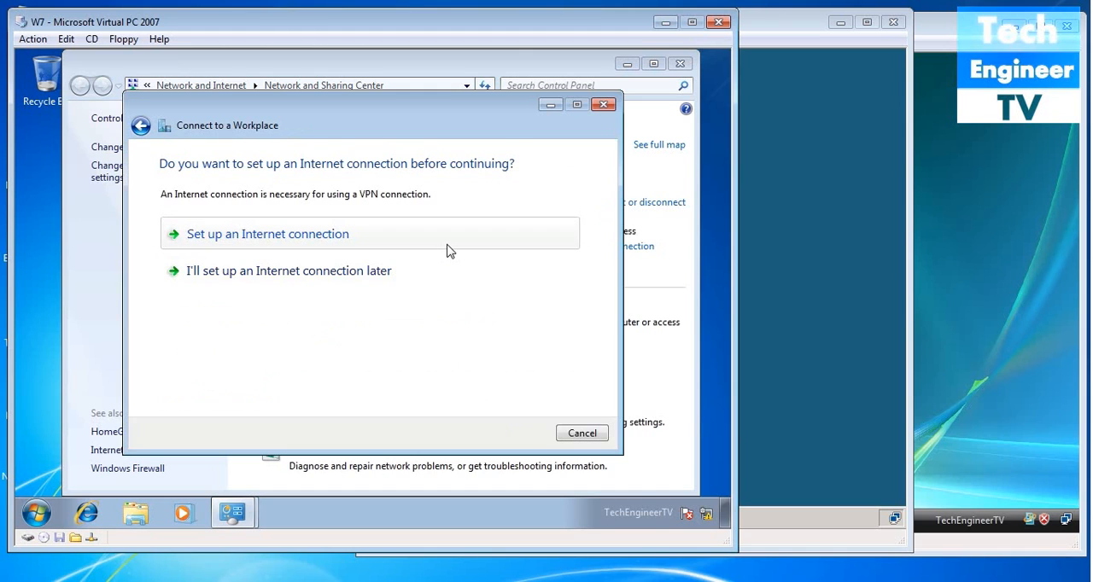
{"action": "left_click", "coordinate": [420, 280]}
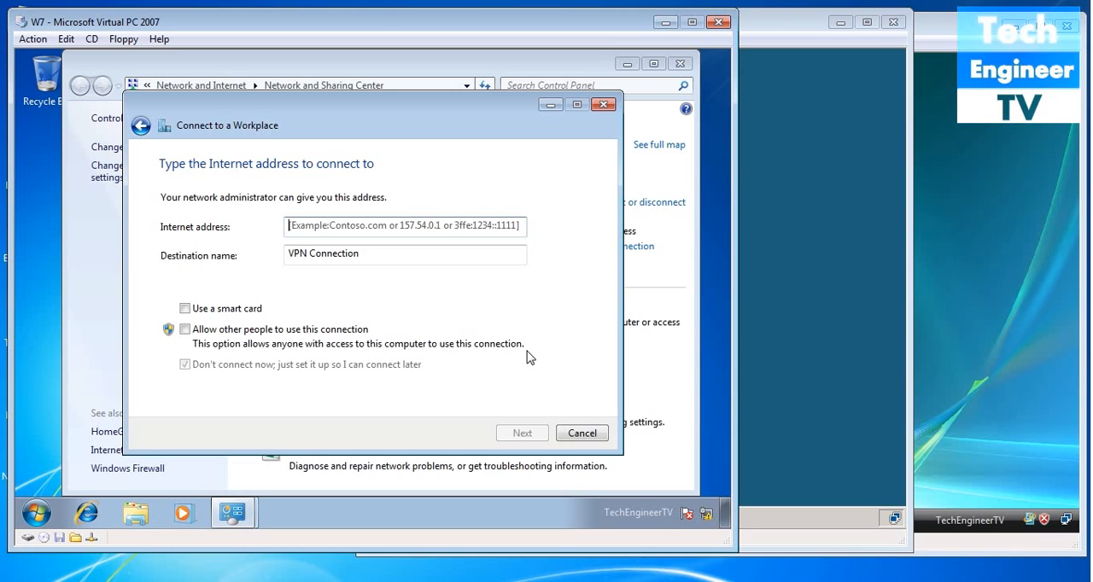
- Set the VPN connection's Internet address to 10.0.0.1, keep the destination name VPN Connection and continue
{"action": "type", "text": "10.0.0.0"}
{"action": "key", "text": "BackSpace"}
{"action": "type", "text": "1"}
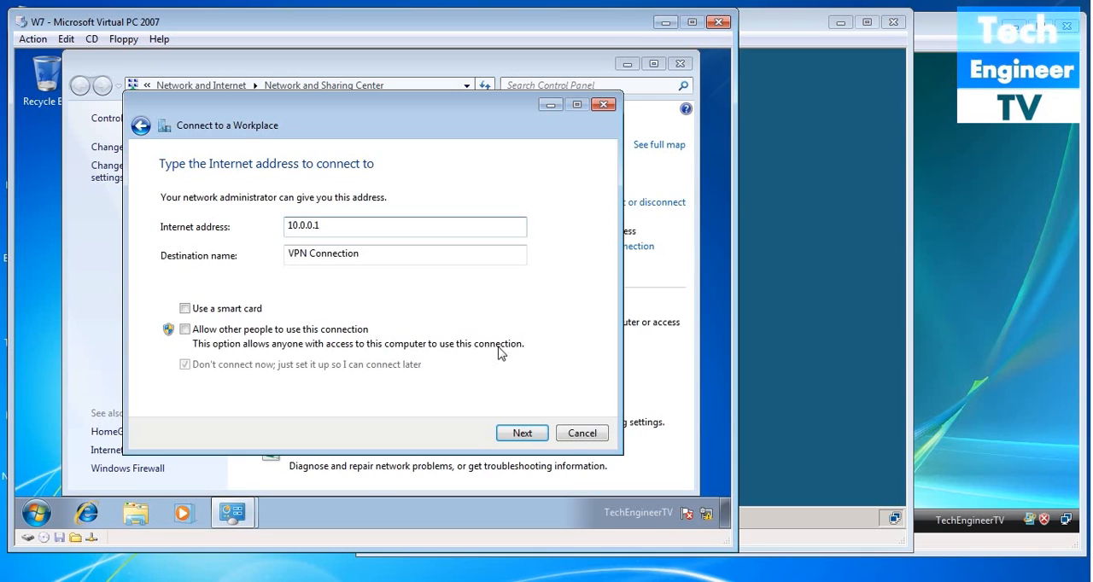
{"action": "left_click", "coordinate": [529, 436]}
- Enter user name test and the account password, create the VPN connection and close the wizard and Network and Sharing Center
{"action": "type", "text": "test"}
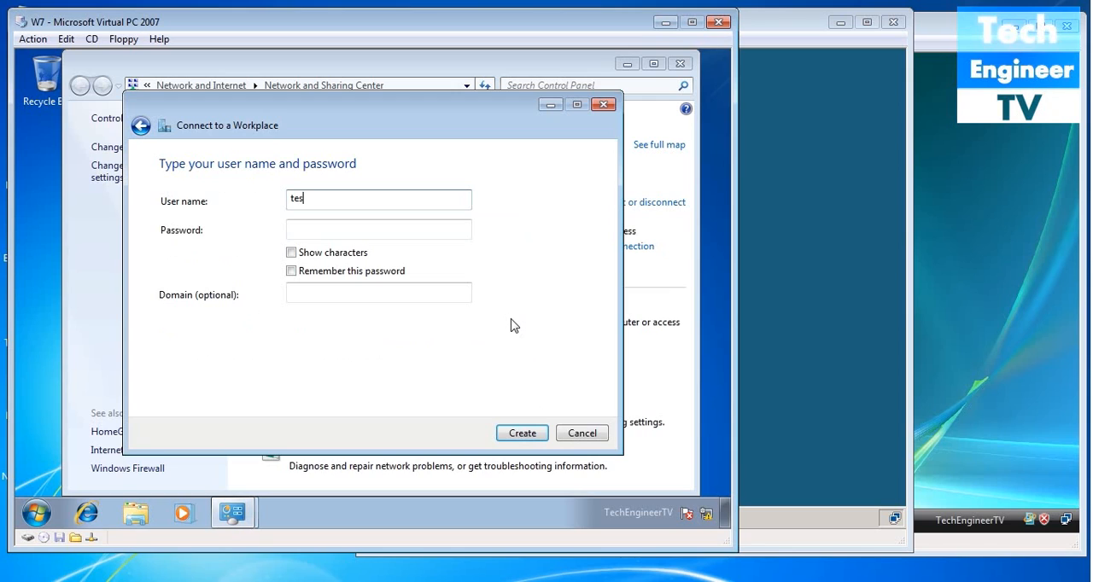
{"action": "left_click", "coordinate": [405, 232]}
{"action": "type", "text": "test1234"}
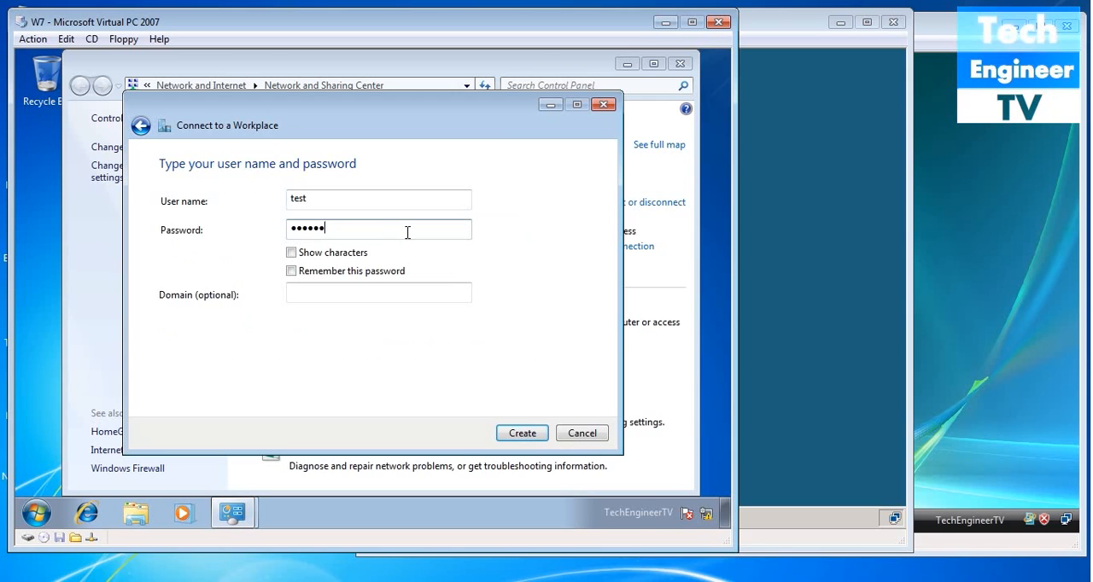
{"action": "left_click", "coordinate": [517, 437]}
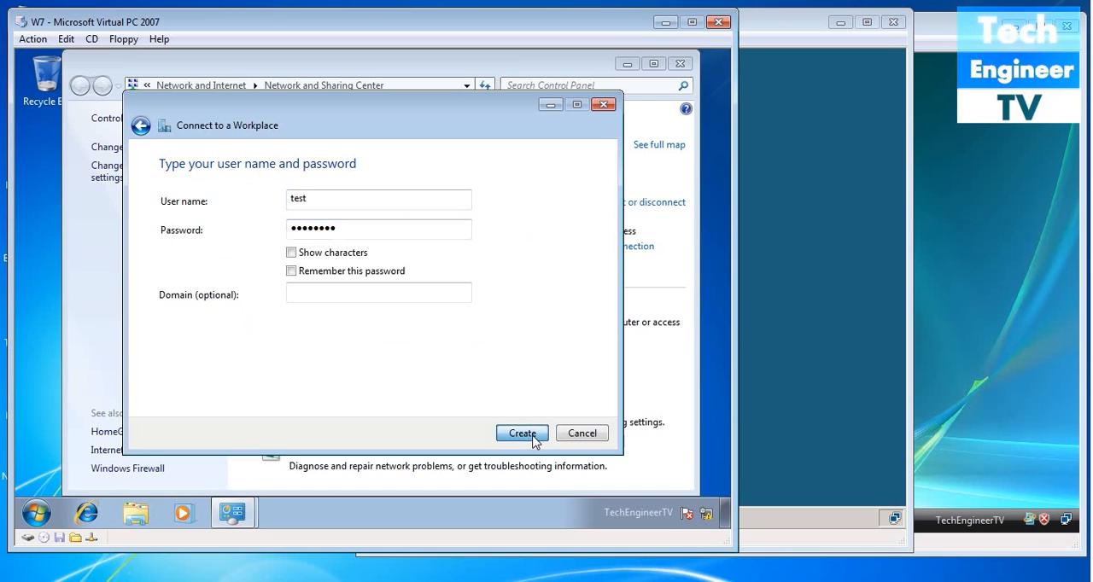
{"action": "left_click", "coordinate": [581, 434]}
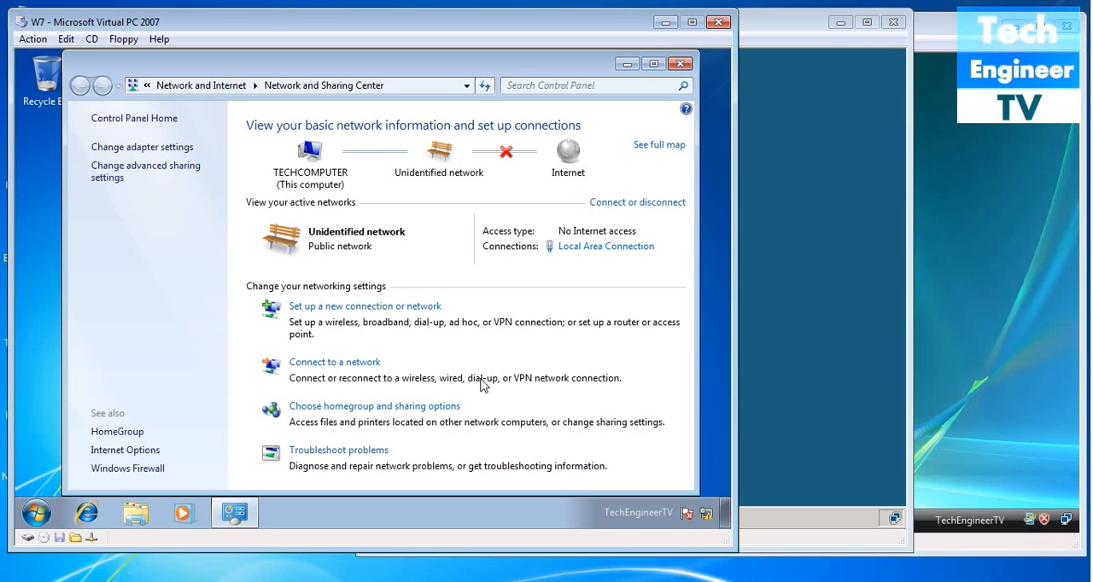
{"action": "left_click", "coordinate": [682, 66]}
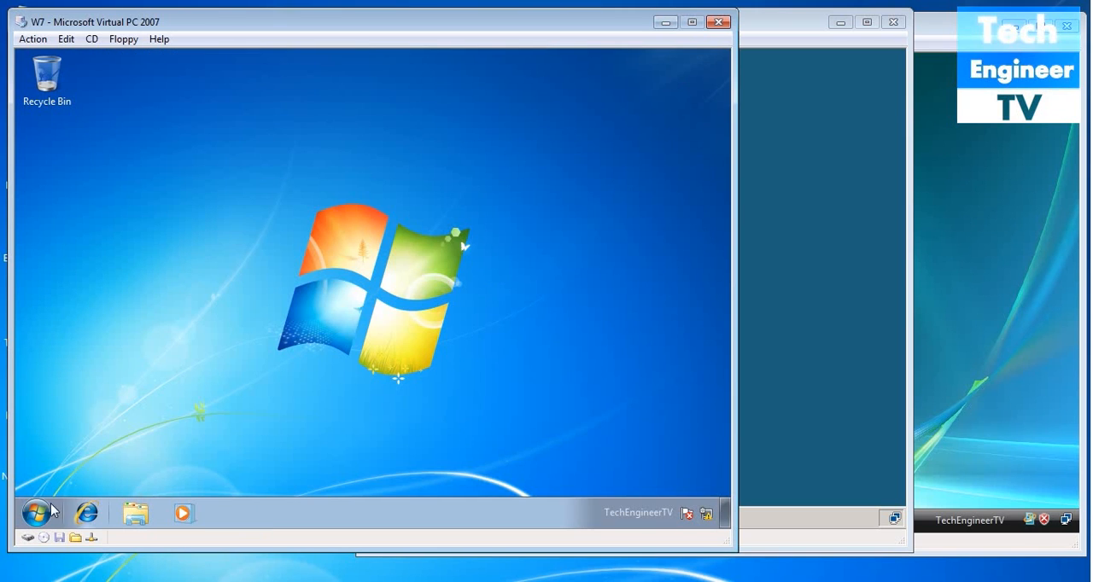
- Connect to VPN Connection as user test, entering the account password
{"action": "left_click", "coordinate": [687, 513]}
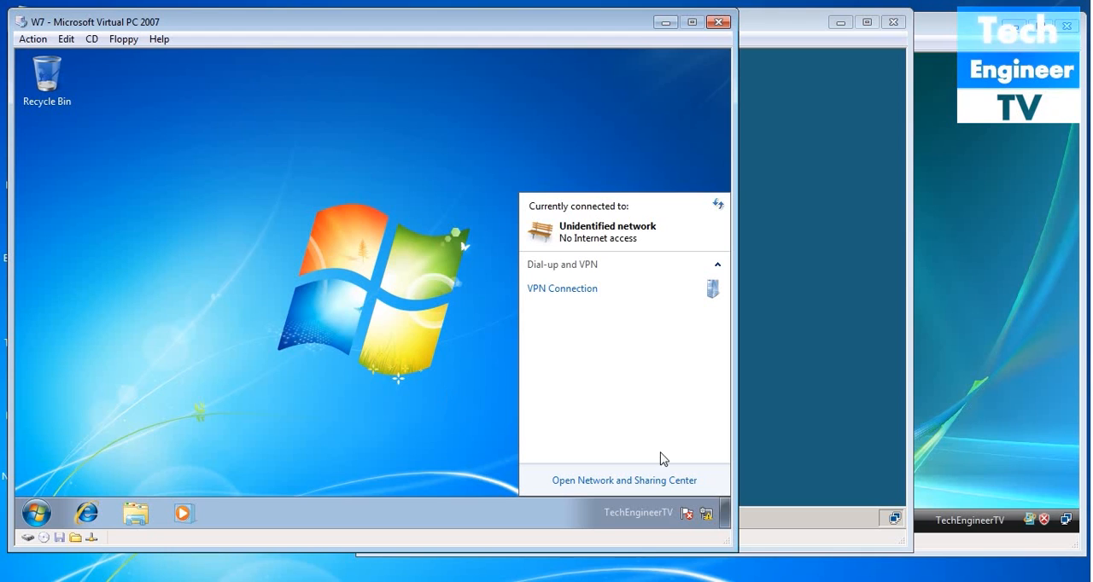
{"action": "left_click", "coordinate": [576, 291]}
{"action": "left_click", "coordinate": [692, 313]}
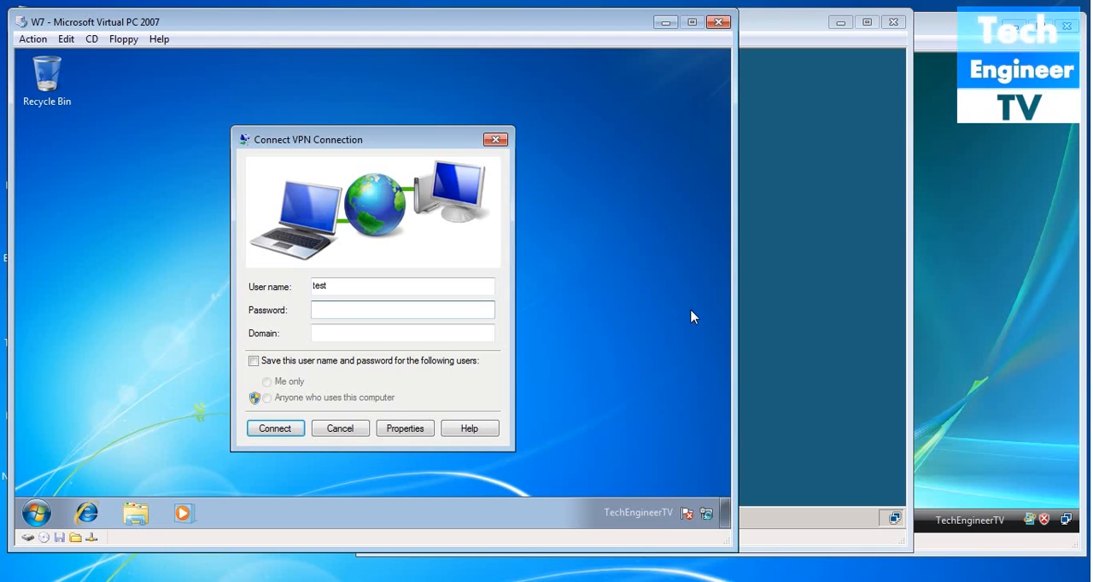
{"action": "type", "text": "test••••"}
{"action": "left_click", "coordinate": [291, 431]}
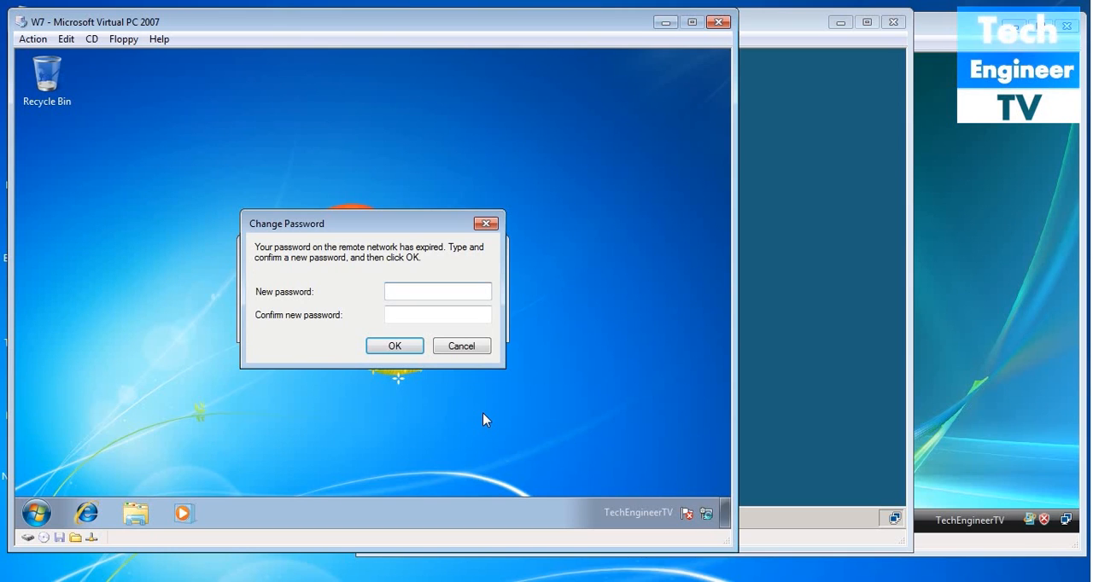
- Enter and confirm a new password for the remote network, and check the status of VPN Connection
{"action": "type", "text": "••••••••"}
{"action": "key", "text": "Tab"}
{"action": "type", "text": "••••"}
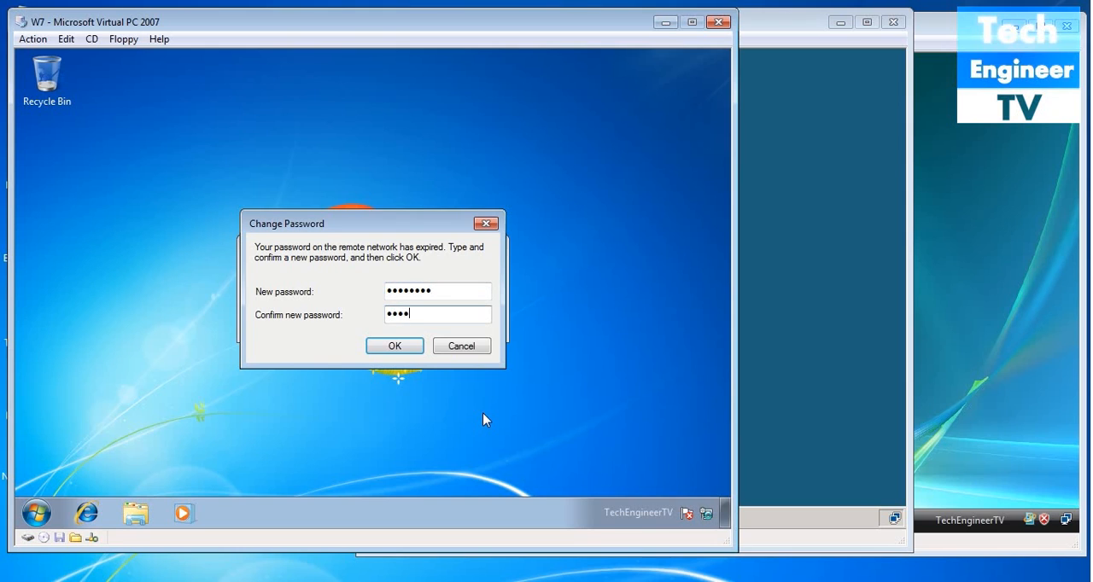
{"action": "type", "text": "••••"}
{"action": "key", "text": "Return"}
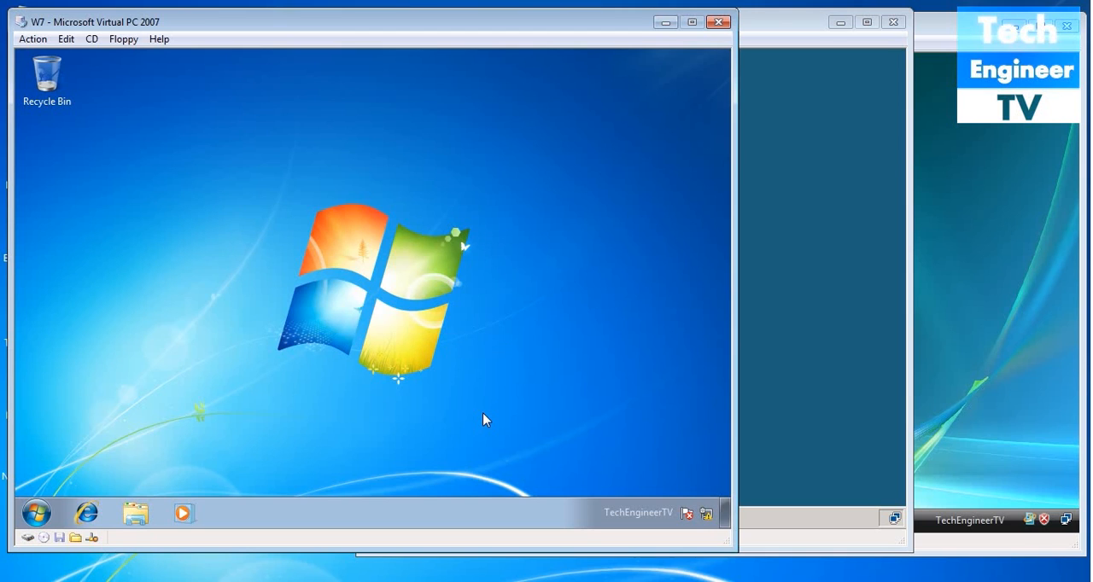
{"action": "left_click", "coordinate": [706, 513]}
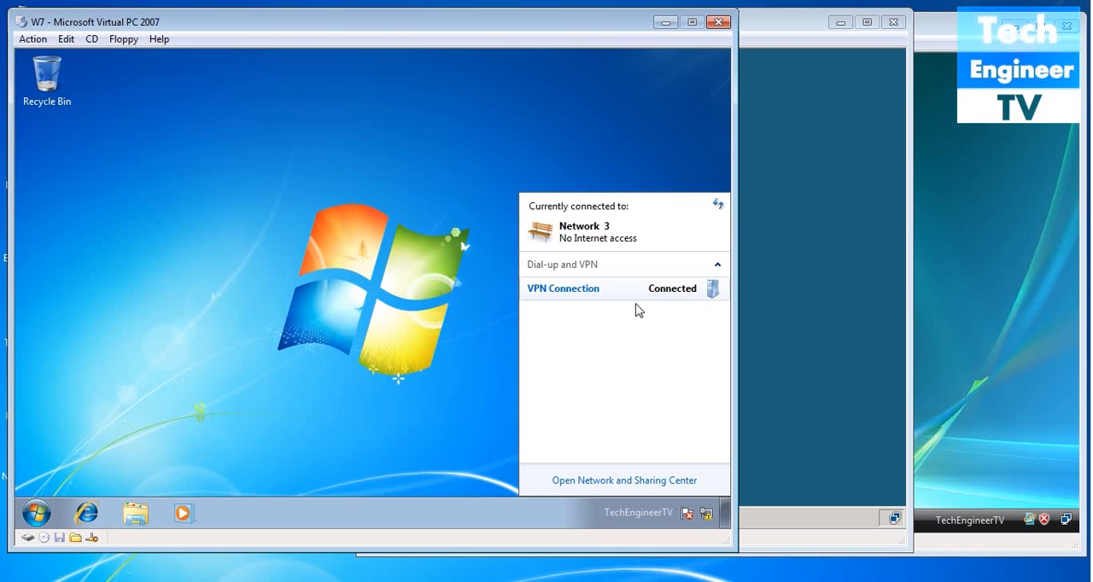
{"action": "left_click", "coordinate": [433, 275]}
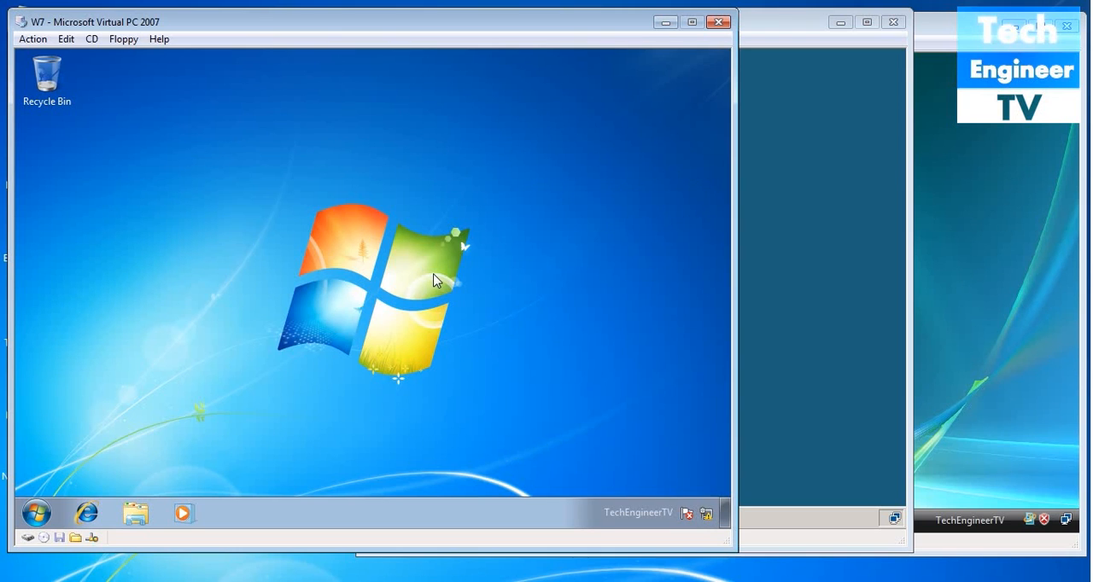
- Connect by Remote Desktop to 10.0.0.1 as user test, entering the account password and accepting the unverified certificate
{"action": "type", "text": "10.0.0.1"}
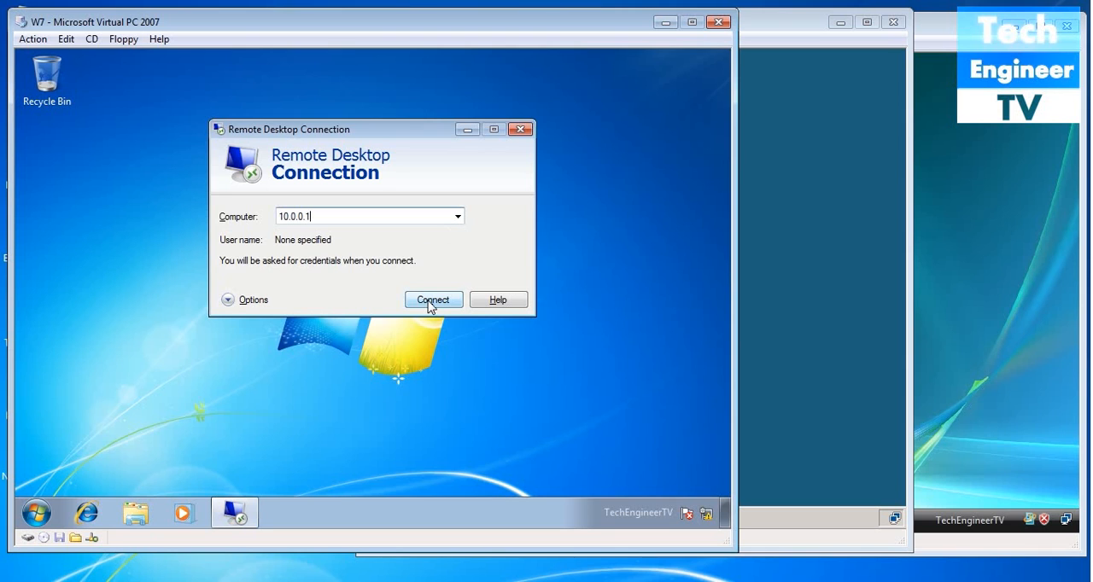
{"action": "left_click", "coordinate": [429, 305]}
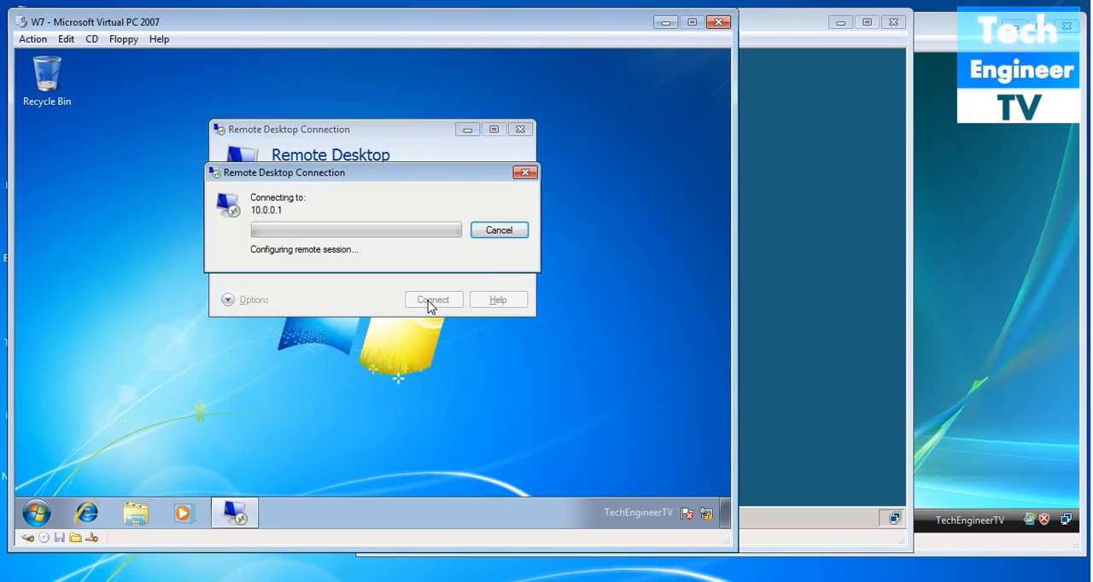
{"action": "left_click", "coordinate": [374, 253]}
{"action": "type", "text": "t"}
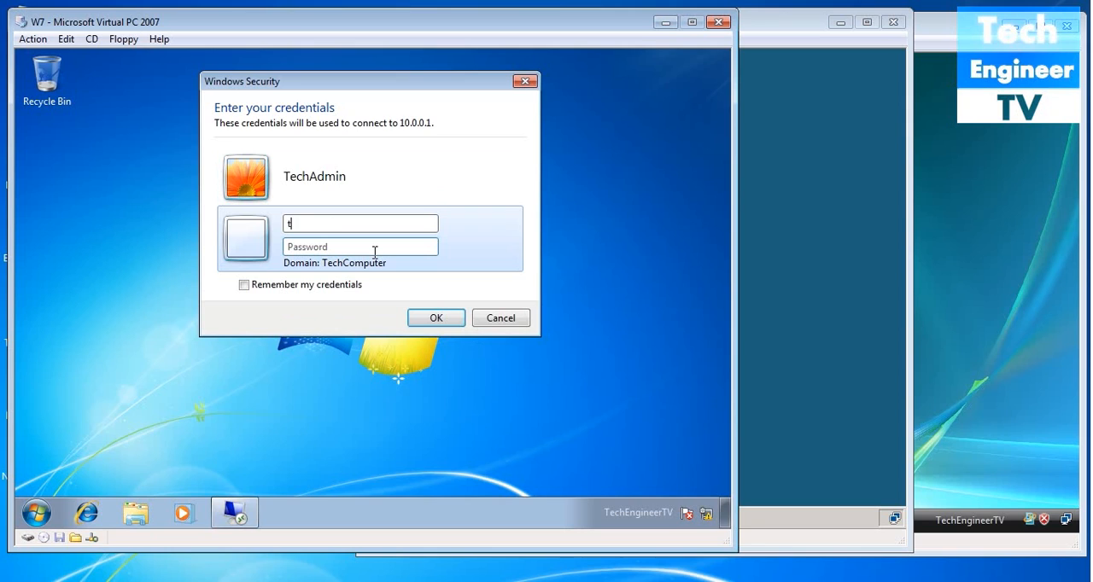
{"action": "type", "text": "esttestw0rd"}
{"action": "left_click", "coordinate": [427, 317]}
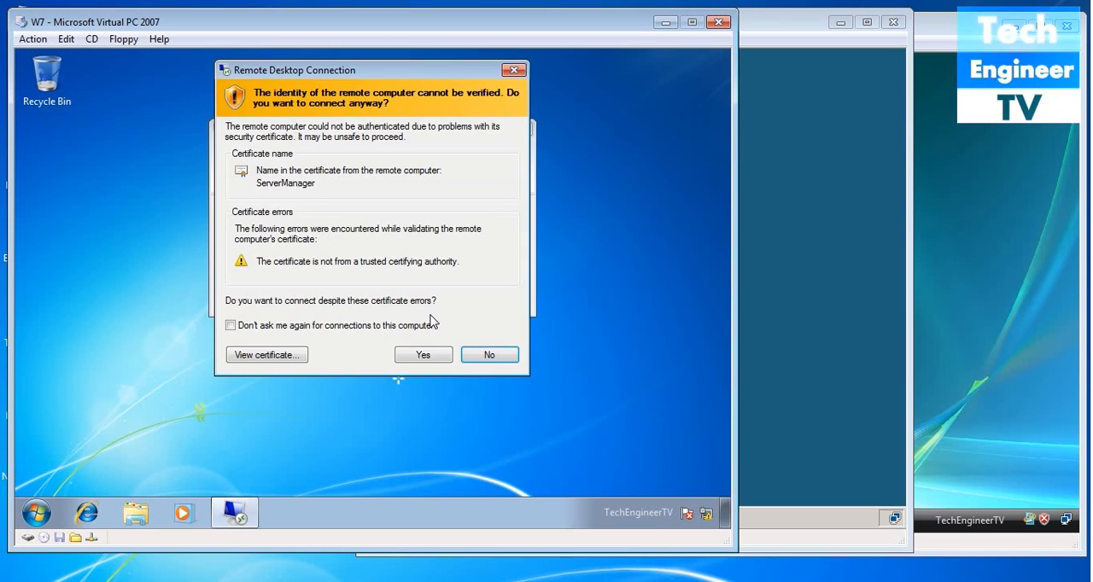
{"action": "left_click", "coordinate": [422, 356]}
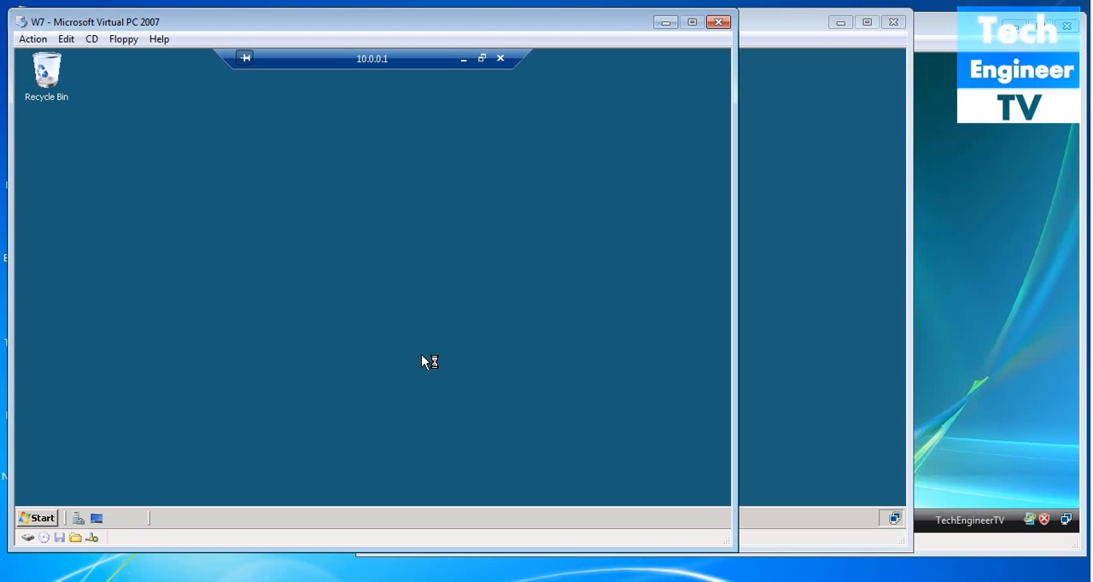
- Refresh the remote desktop of 10.0.0.1 and compare it with the WS2K8 2 virtual machine's own desktop
{"action": "right_click", "coordinate": [339, 245]}
{"action": "left_click", "coordinate": [355, 274]}
{"action": "left_click", "coordinate": [748, 295]}
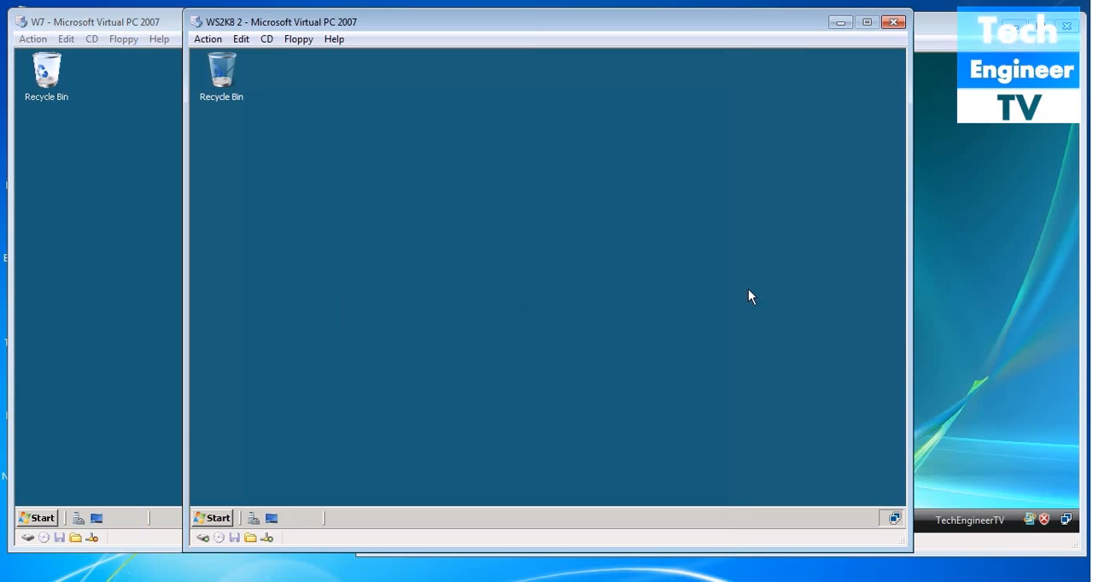
{"action": "left_click", "coordinate": [148, 258]}
{"action": "right_click", "coordinate": [170, 208]}
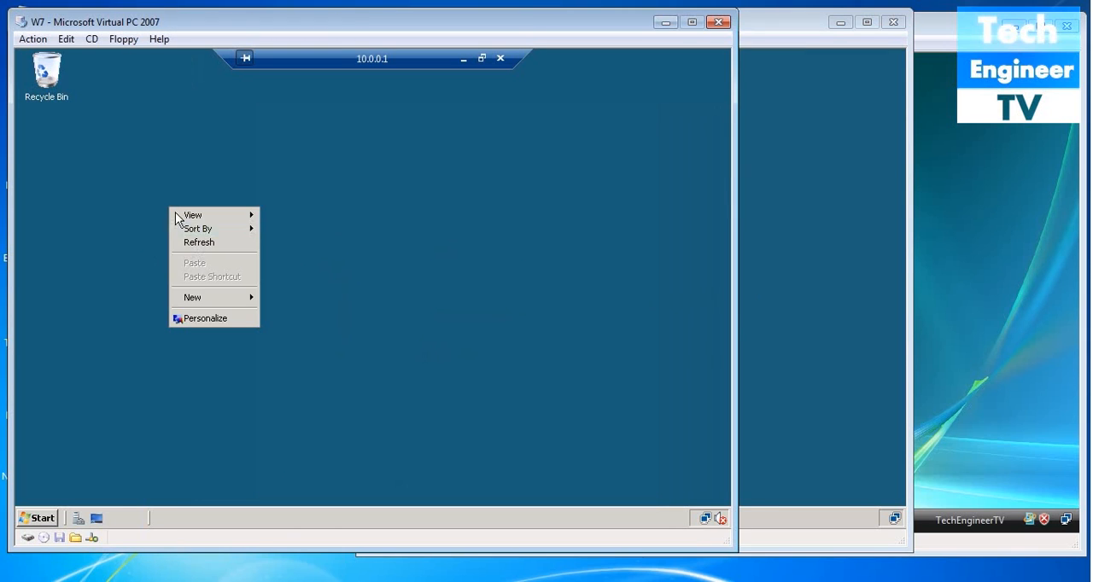
{"action": "left_click", "coordinate": [195, 243]}
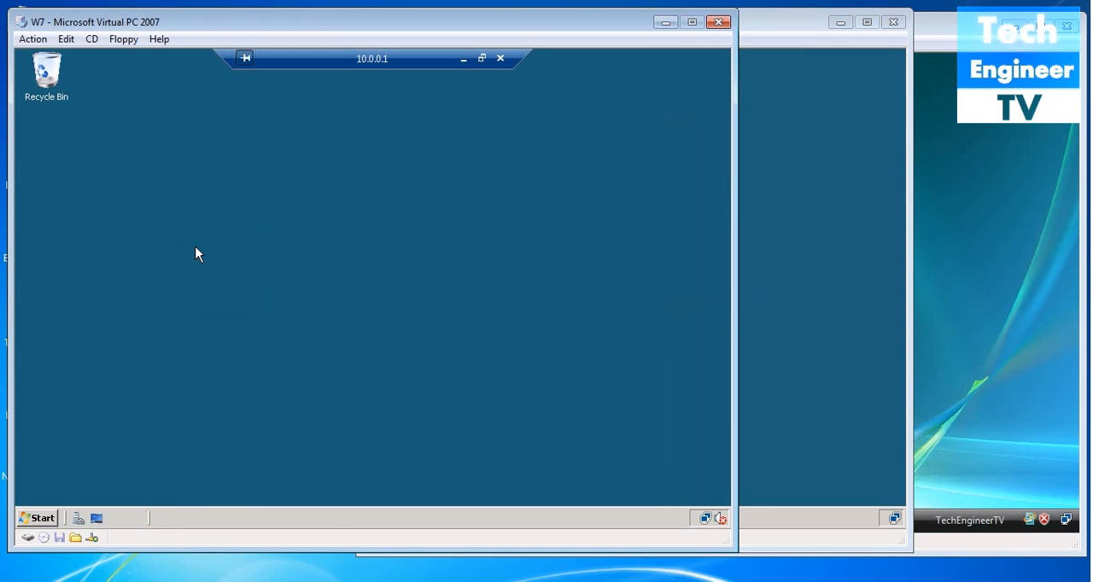
{"action": "right_click", "coordinate": [277, 231]}
{"action": "left_click", "coordinate": [297, 270]}
- View the remote server's drives in the Computer window and close the window
{"action": "left_click", "coordinate": [37, 518]}
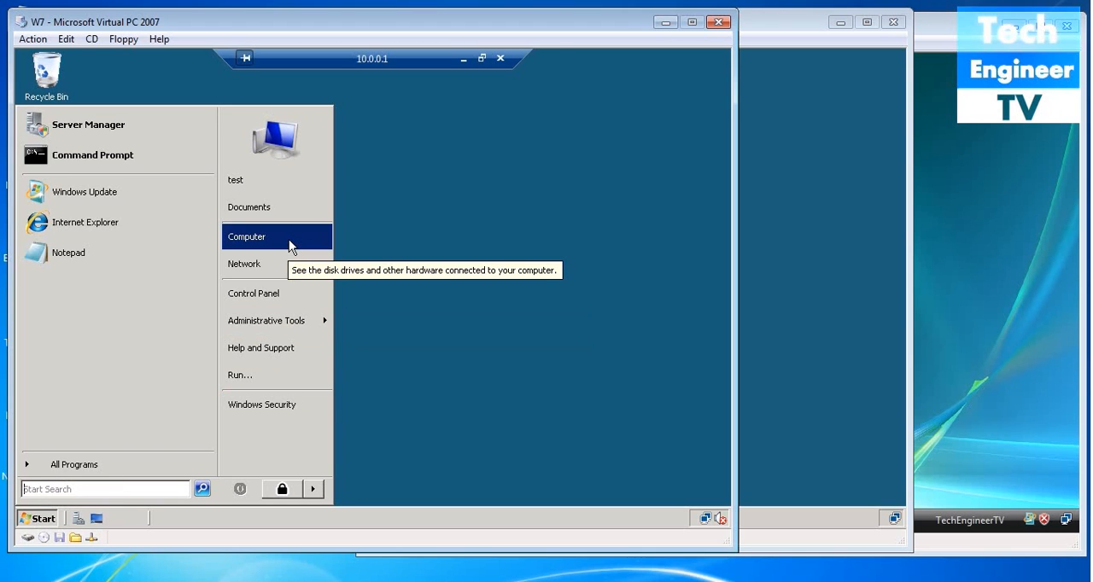
{"action": "left_click", "coordinate": [277, 245]}
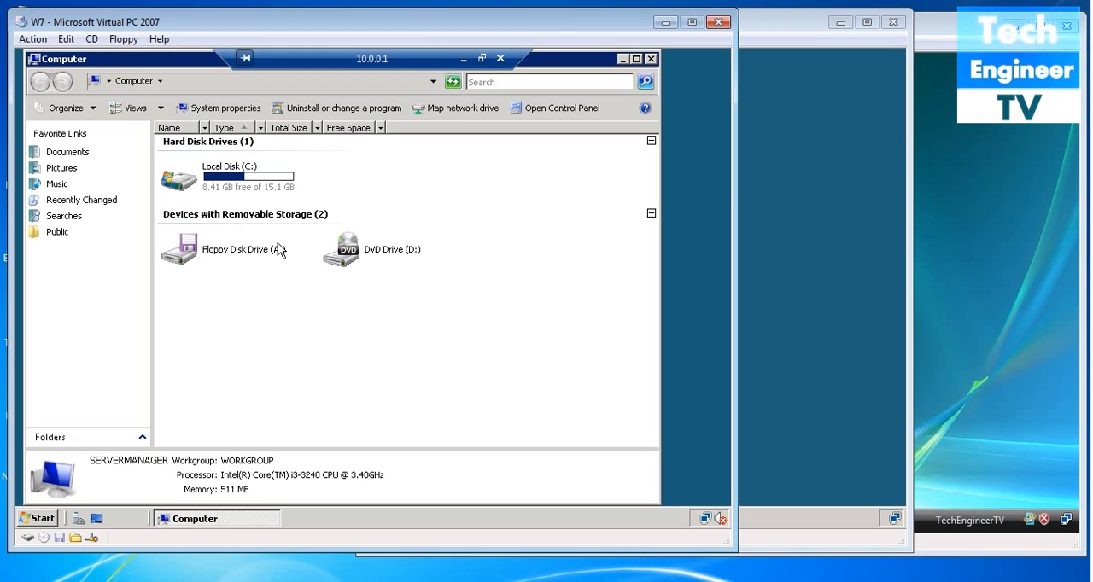
{"action": "left_click", "coordinate": [650, 60]}
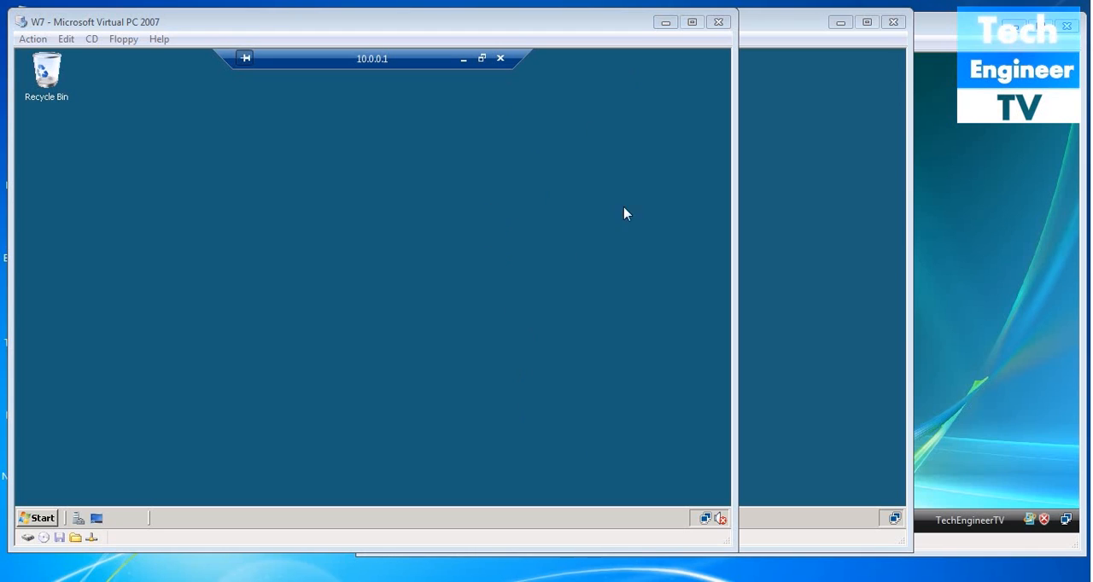
- Create a new folder named Official on the remote desktop of 10.0.0.1
{"action": "left_click", "coordinate": [480, 300]}
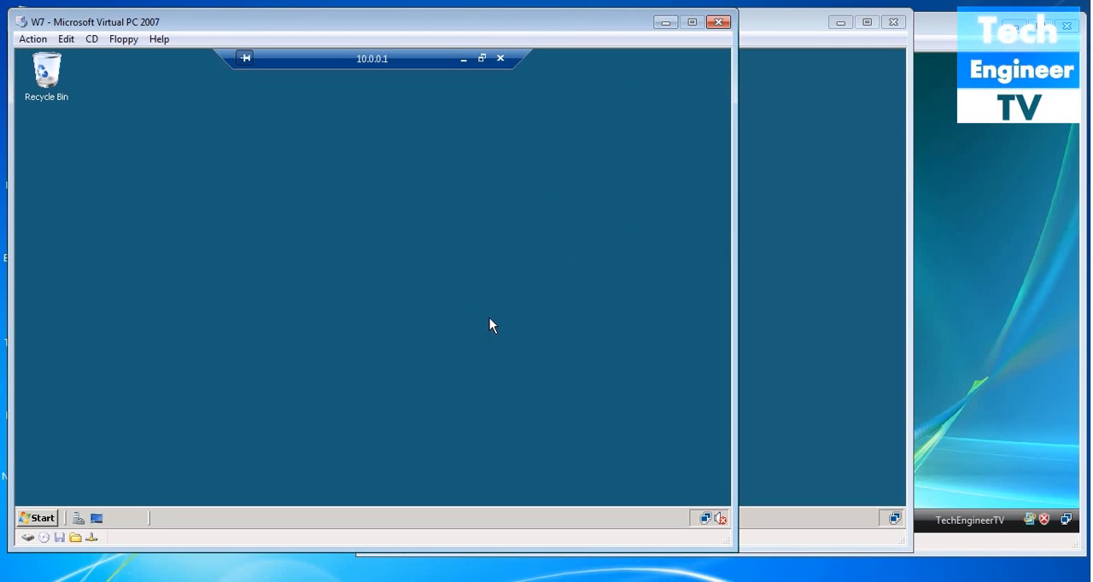
{"action": "right_click", "coordinate": [417, 228]}
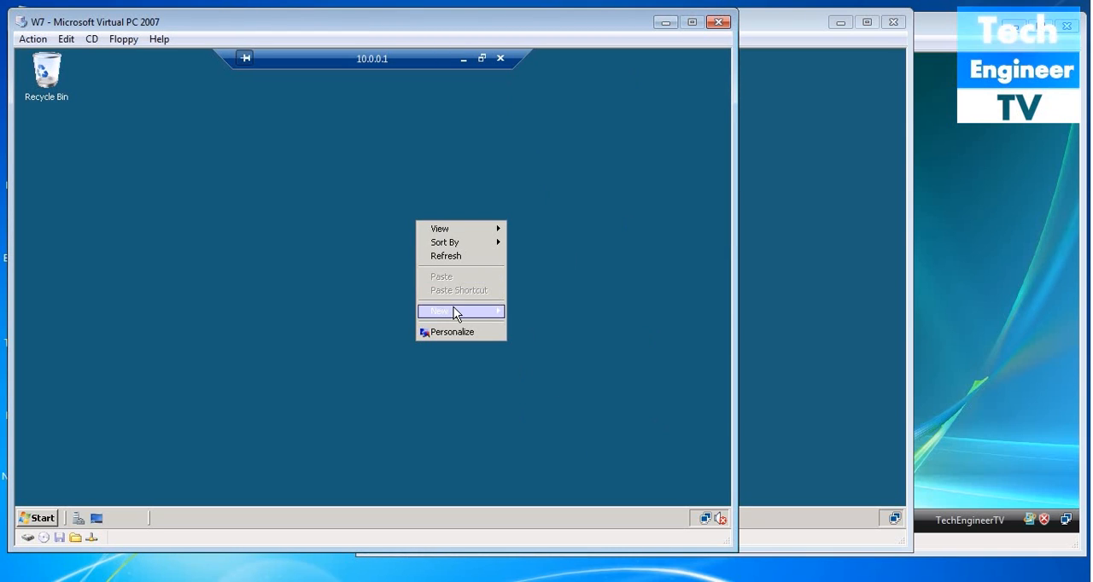
{"action": "mouse_move", "coordinate": [454, 309]}
{"action": "left_click", "coordinate": [518, 312]}
{"action": "key", "text": "BackSpace"}
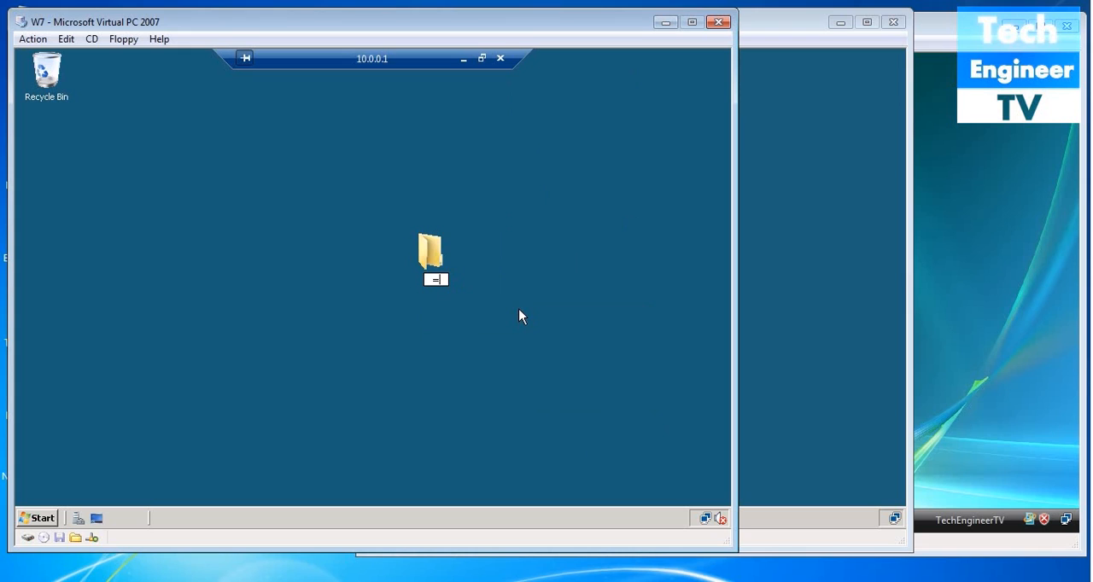
{"action": "type", "text": "Official"}
{"action": "key", "text": "Return"}
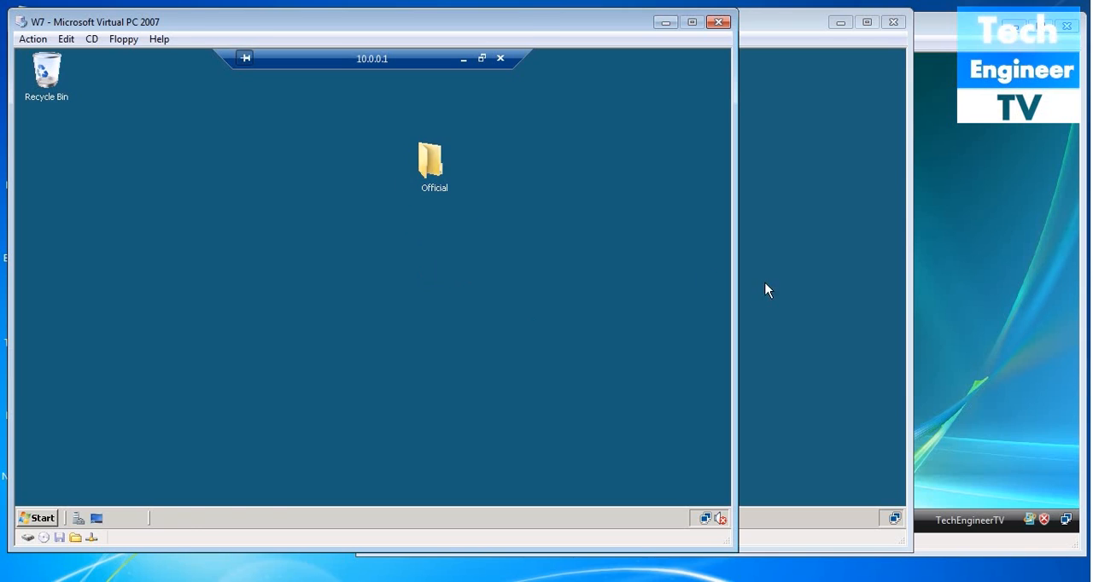
- Refresh the WS2K8 2 virtual machine's desktop to check for the Official folder, and return to the W7 virtual machine
{"action": "left_click", "coordinate": [806, 288]}
{"action": "right_click", "coordinate": [297, 230]}
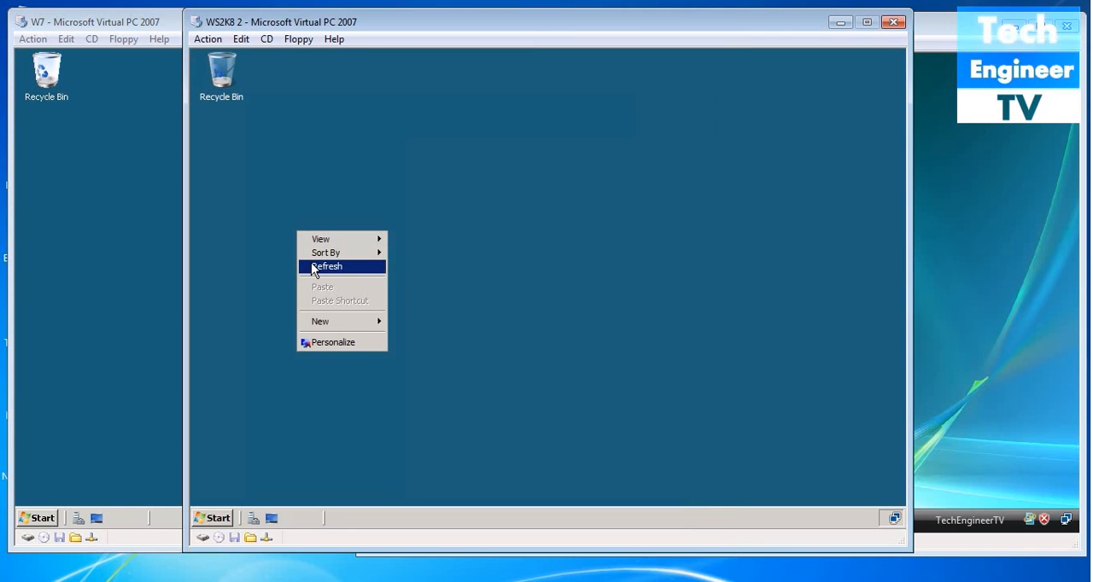
{"action": "left_click", "coordinate": [311, 265]}
{"action": "left_click", "coordinate": [145, 286]}
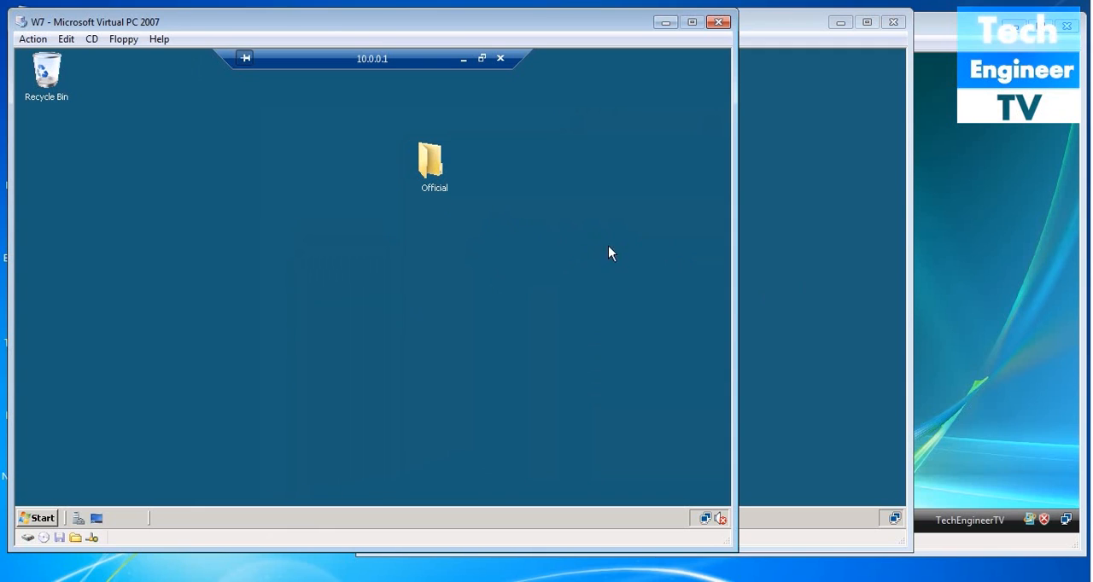
- Move the Official folder below the Recycle Bin and check which account is logged on to the remote session
{"action": "left_click_drag", "start_coordinate": [431, 167], "coordinate": [42, 175]}
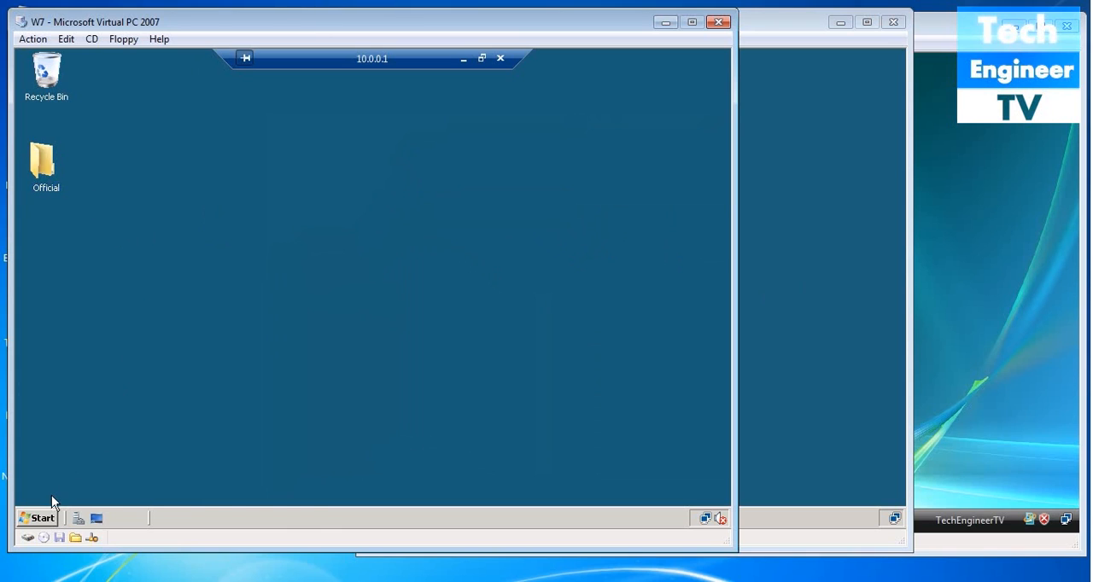
{"action": "left_click", "coordinate": [39, 518]}
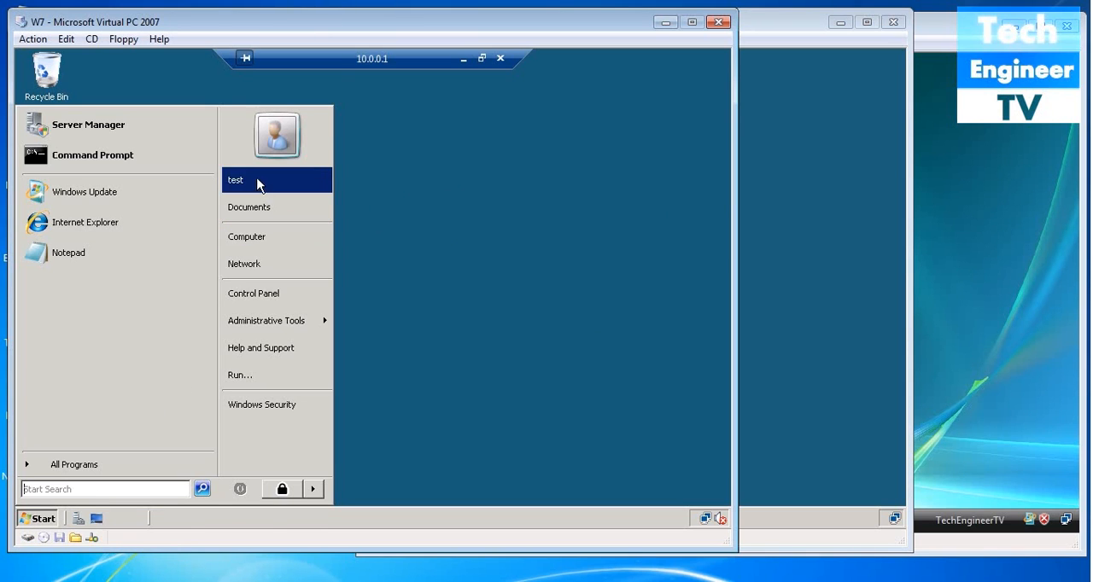
{"action": "left_click", "coordinate": [425, 233]}
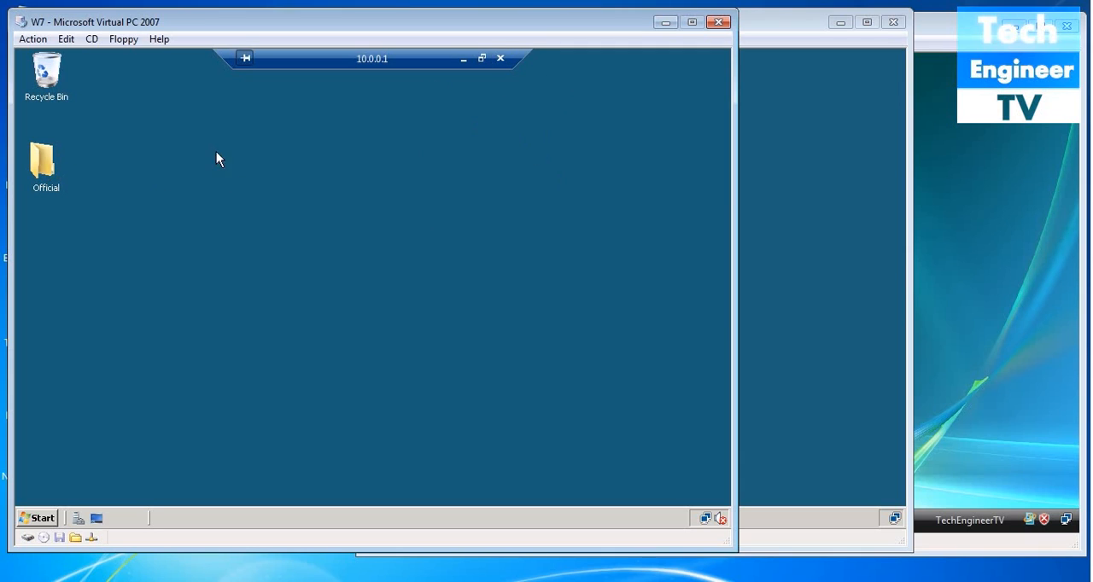
- Disconnect the Remote Desktop session to 10.0.0.1 and confirm the disconnection
{"action": "left_click", "coordinate": [500, 58]}
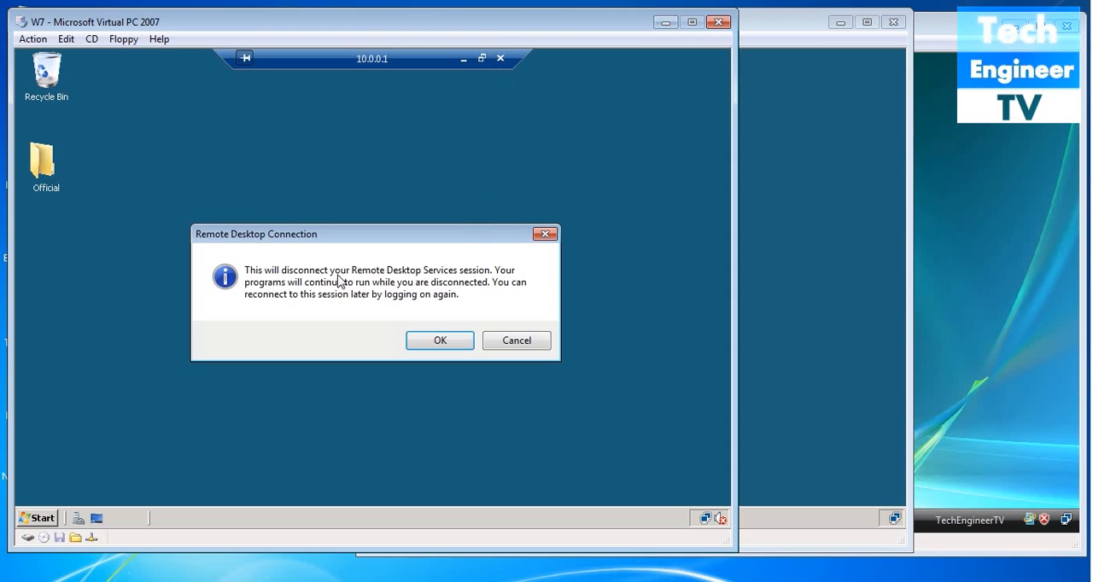
{"action": "left_click", "coordinate": [439, 341]}
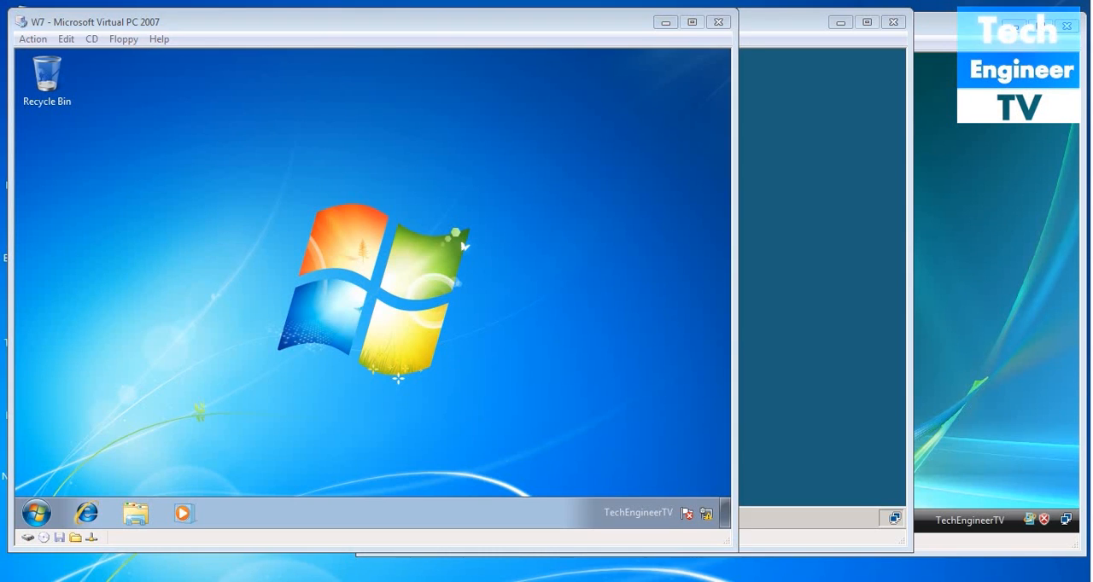